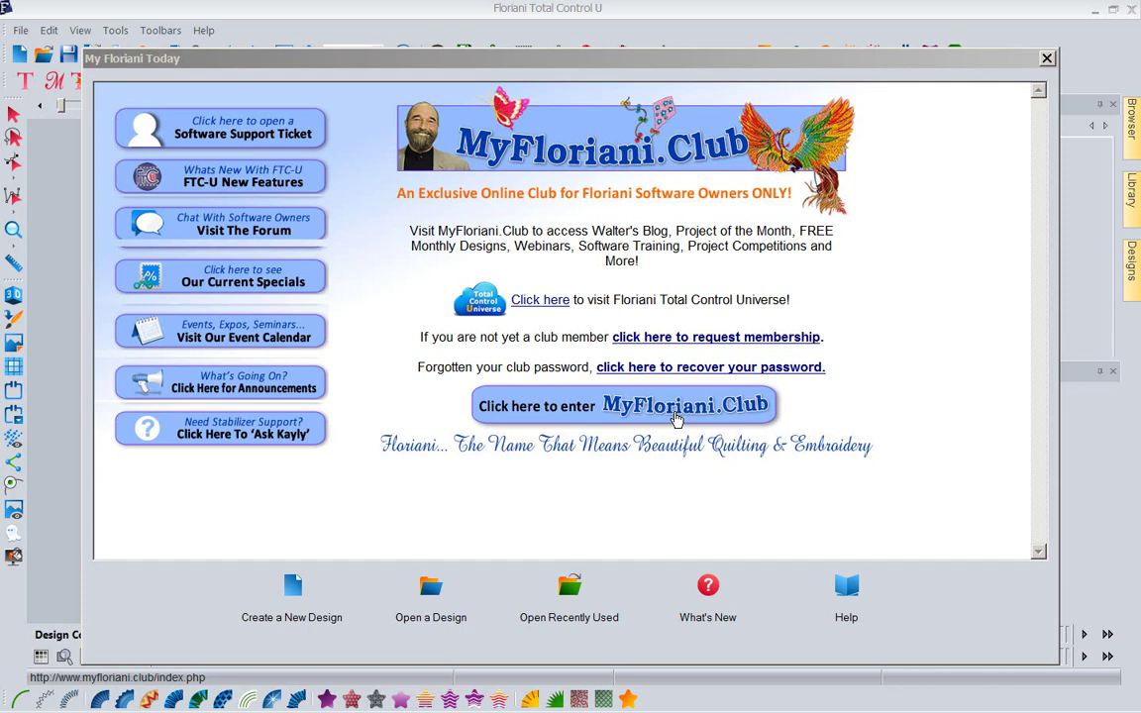
Close the My Floriani Today welcome screen to reach the blank Design1 canvas.
click(1047, 59)
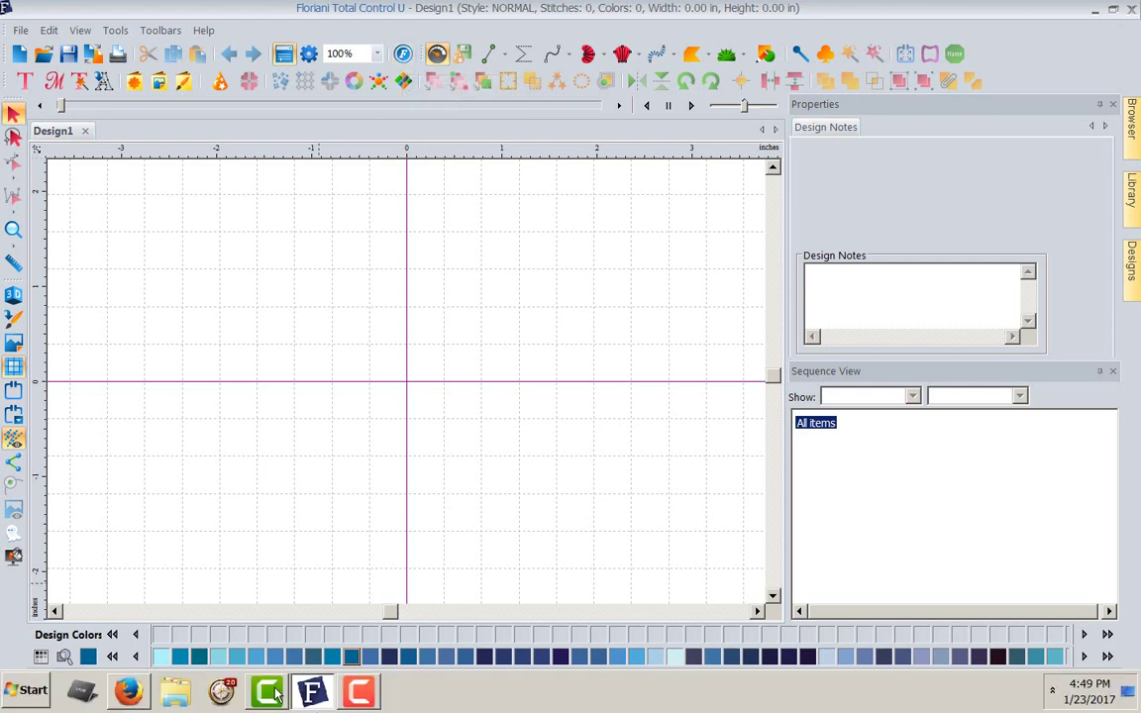
Bring up the MyFloriani.Club blog and read the Creating a Quilt Label with FTCU article.
mouse_move(127, 691)
click(141, 696)
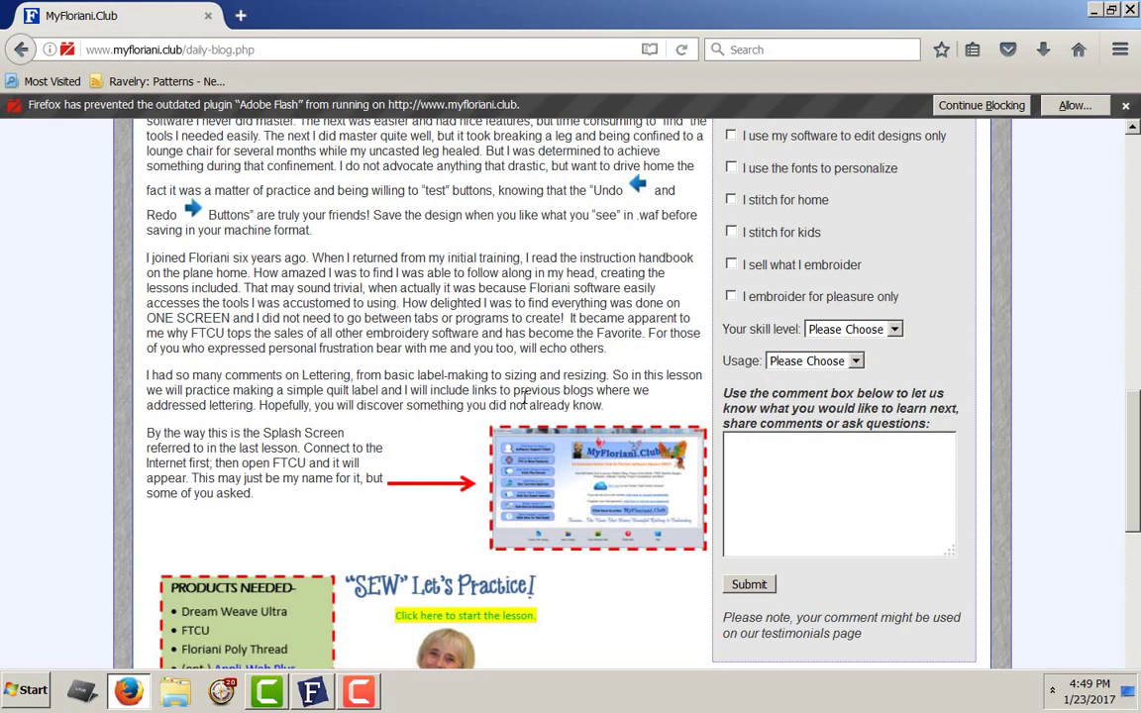
scroll(573, 307, up, 10)
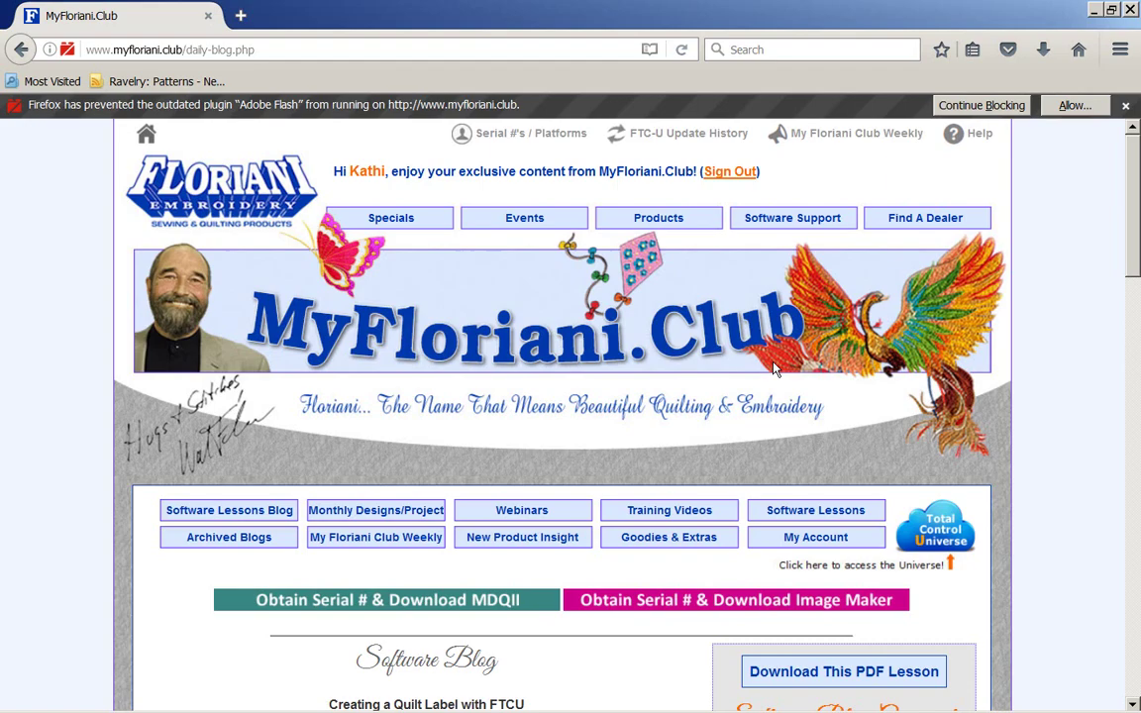
scroll(644, 513, down, 5)
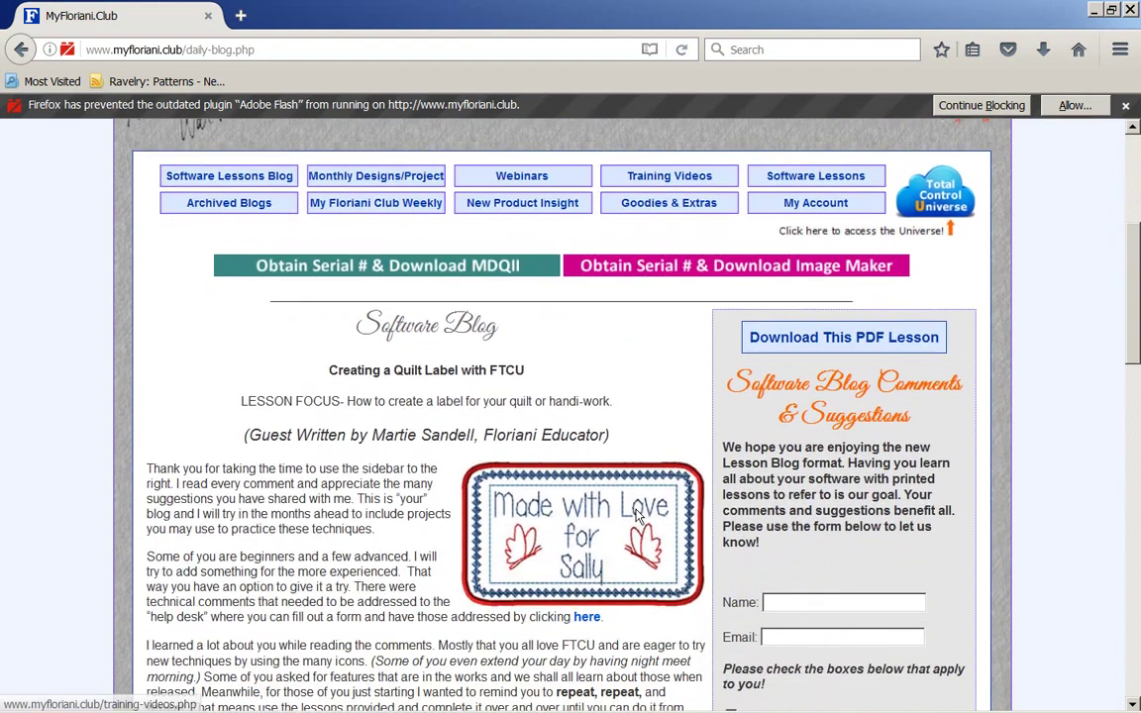
scroll(639, 515, down, 3)
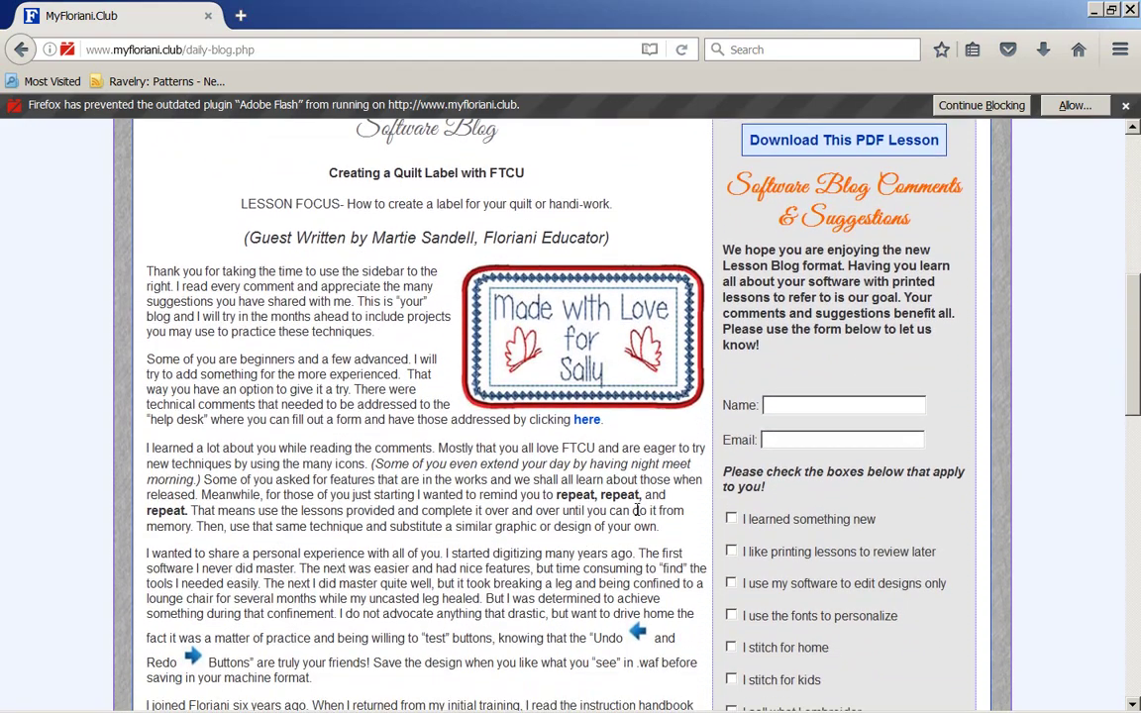
scroll(636, 510, up, 1)
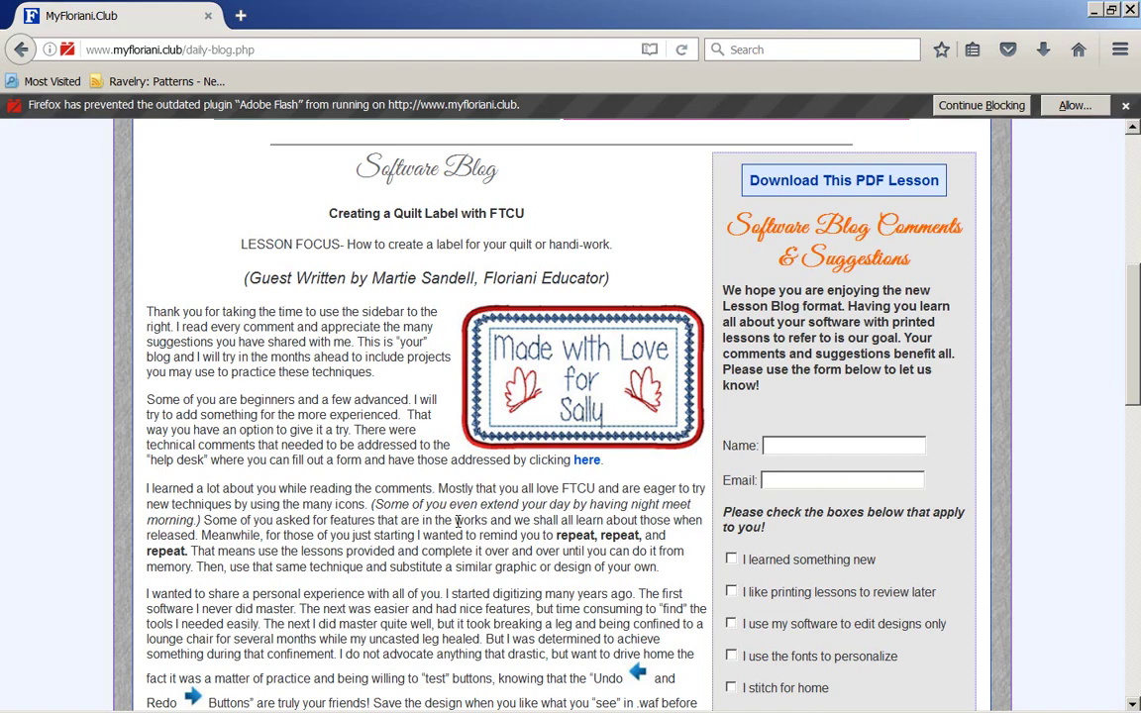
scroll(458, 520, down, 2)
scroll(457, 520, down, 2)
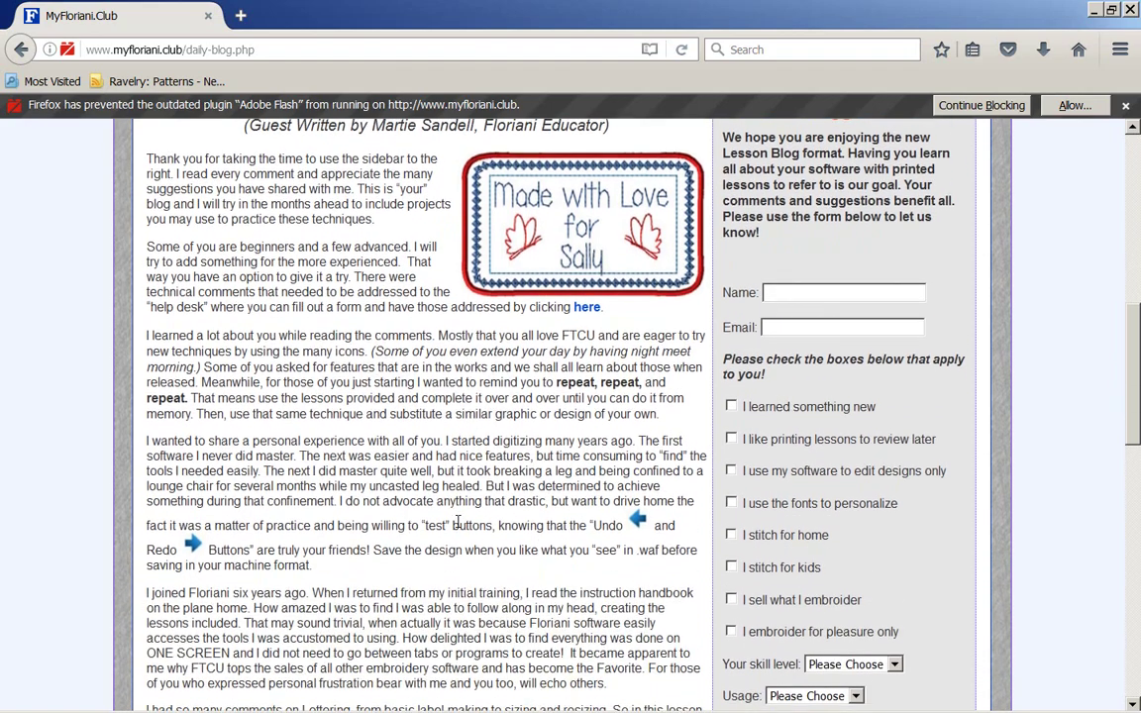
scroll(457, 520, down, 2)
scroll(458, 525, down, 1)
scroll(459, 525, down, 2)
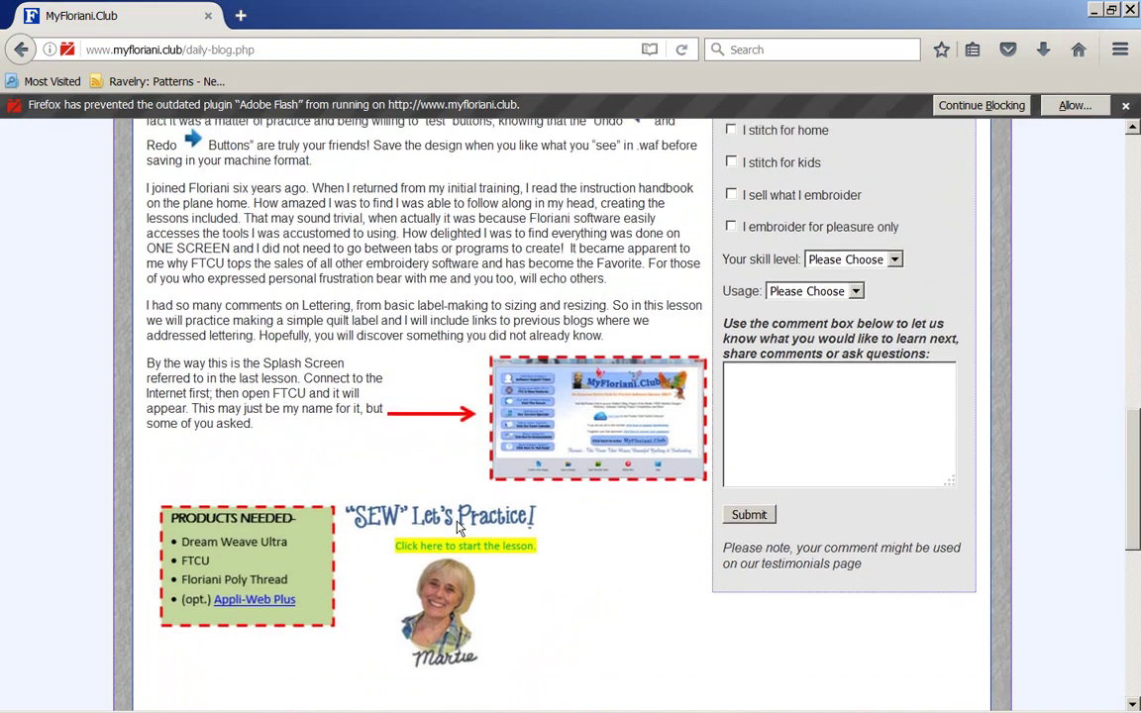
scroll(459, 525, up, 6)
scroll(458, 528, up, 3)
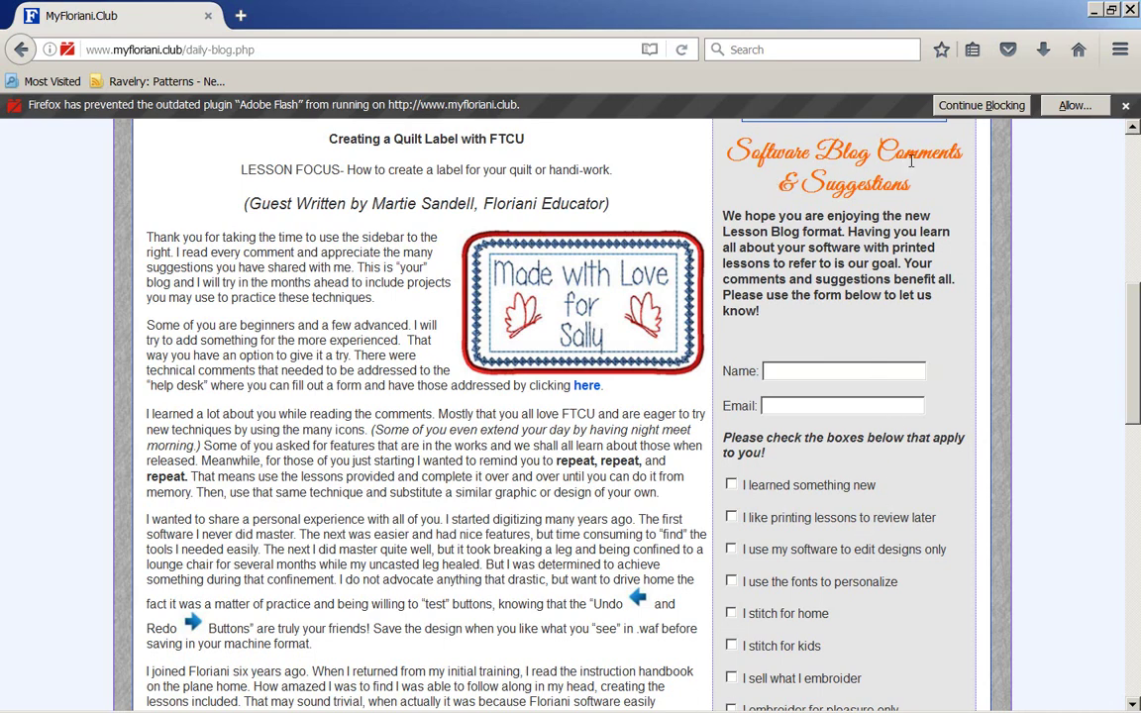
Scroll through the quilt label lesson page to its downloadable PDF lesson.
scroll(827, 247, down, 2)
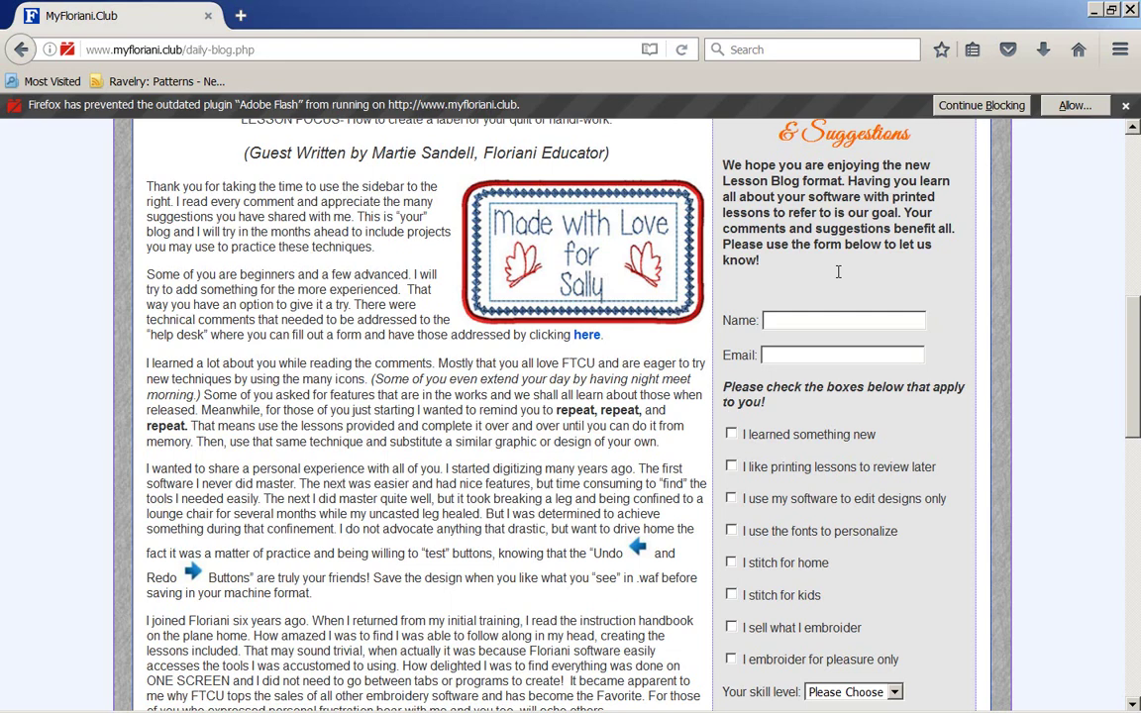
scroll(837, 278, down, 2)
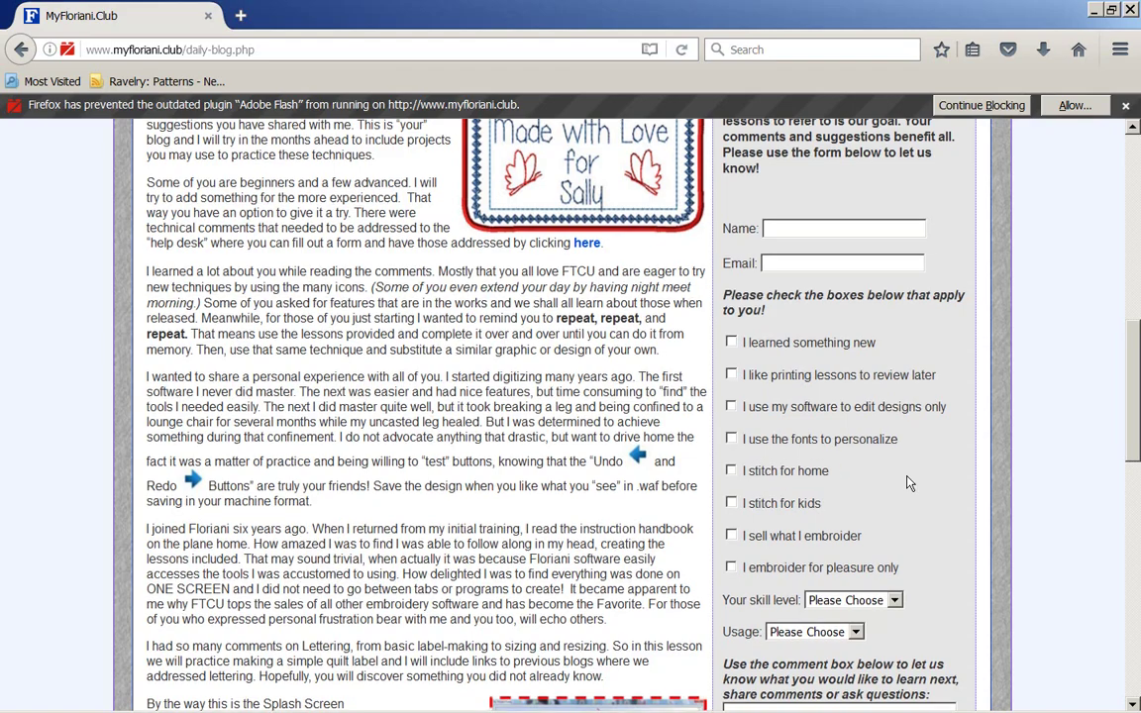
scroll(909, 484, down, 2)
scroll(909, 483, down, 1)
scroll(909, 483, down, 2)
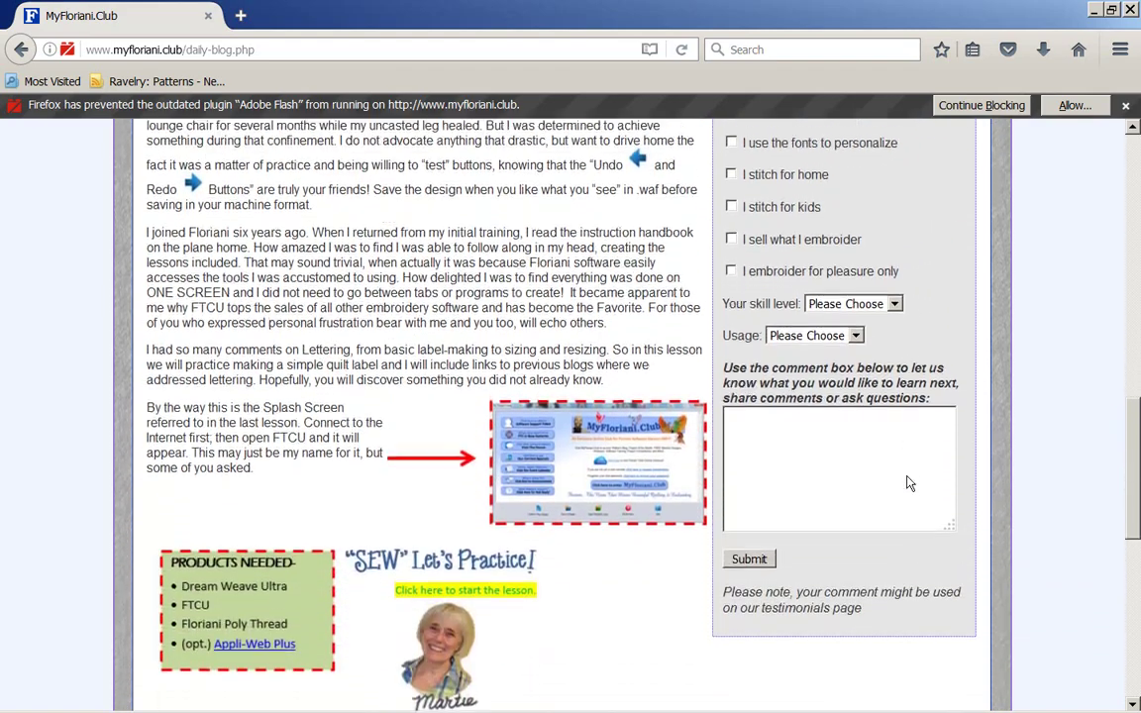
scroll(910, 483, up, 2)
scroll(910, 483, up, 3)
scroll(909, 484, up, 2)
scroll(910, 483, up, 3)
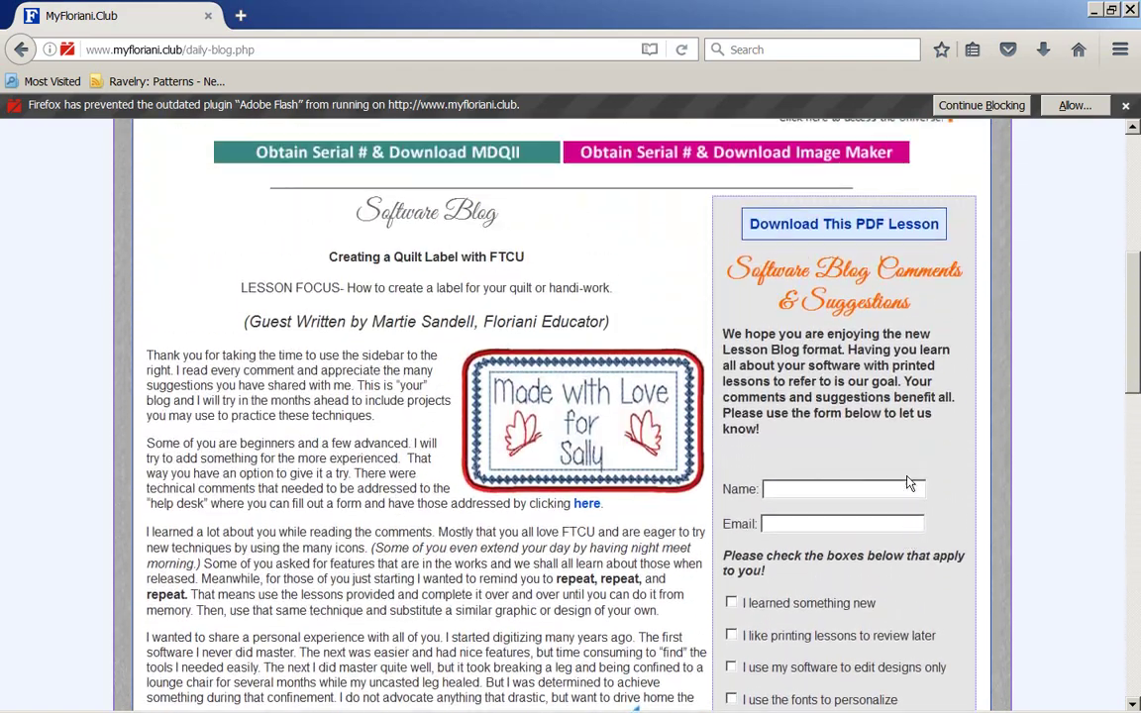
scroll(910, 483, up, 1)
scroll(909, 483, down, 1)
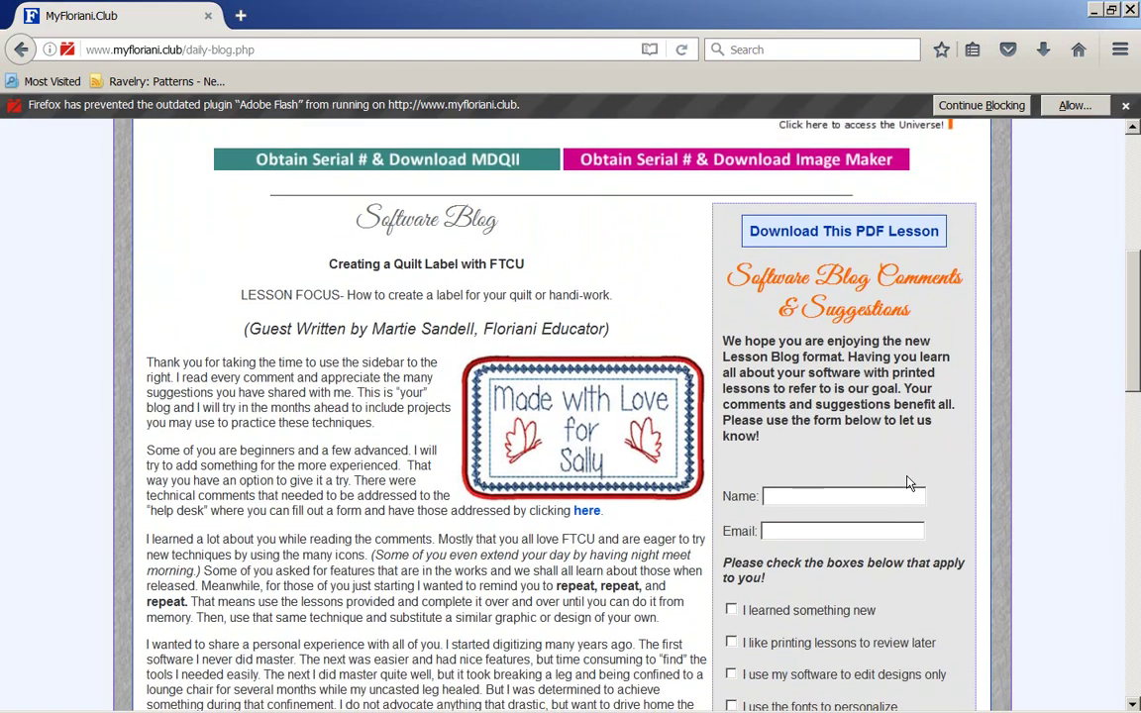
scroll(910, 483, down, 2)
scroll(909, 483, down, 1)
scroll(910, 483, down, 3)
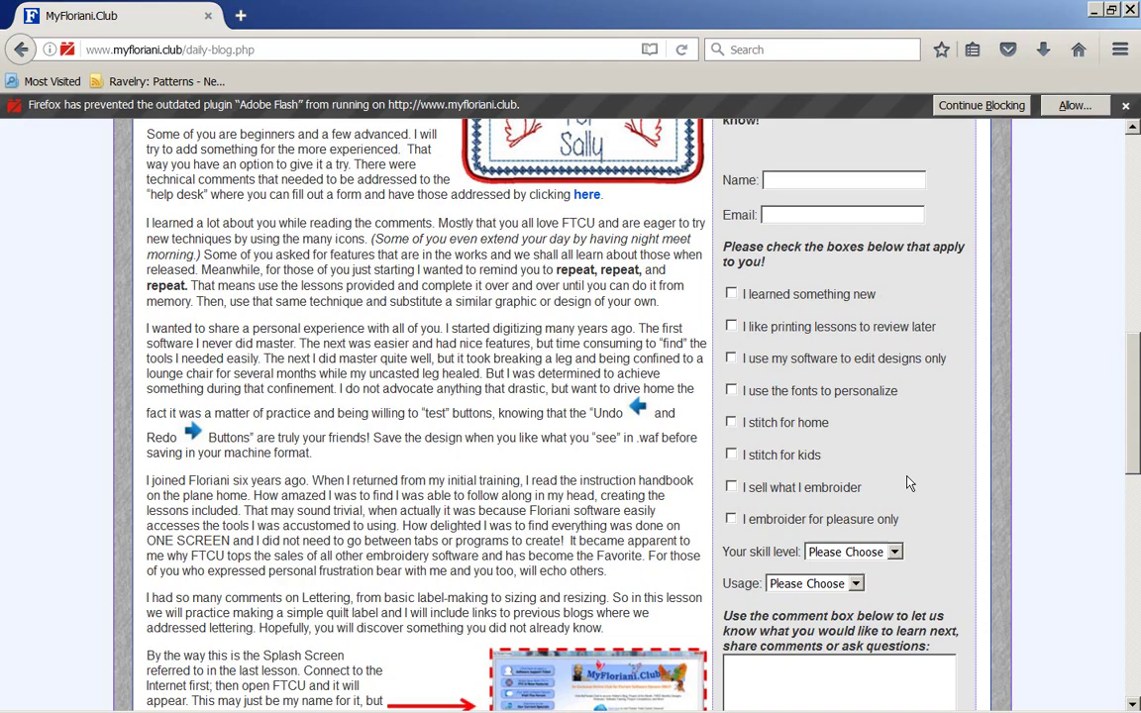
scroll(909, 483, down, 3)
scroll(909, 483, down, 1)
scroll(907, 477, down, 3)
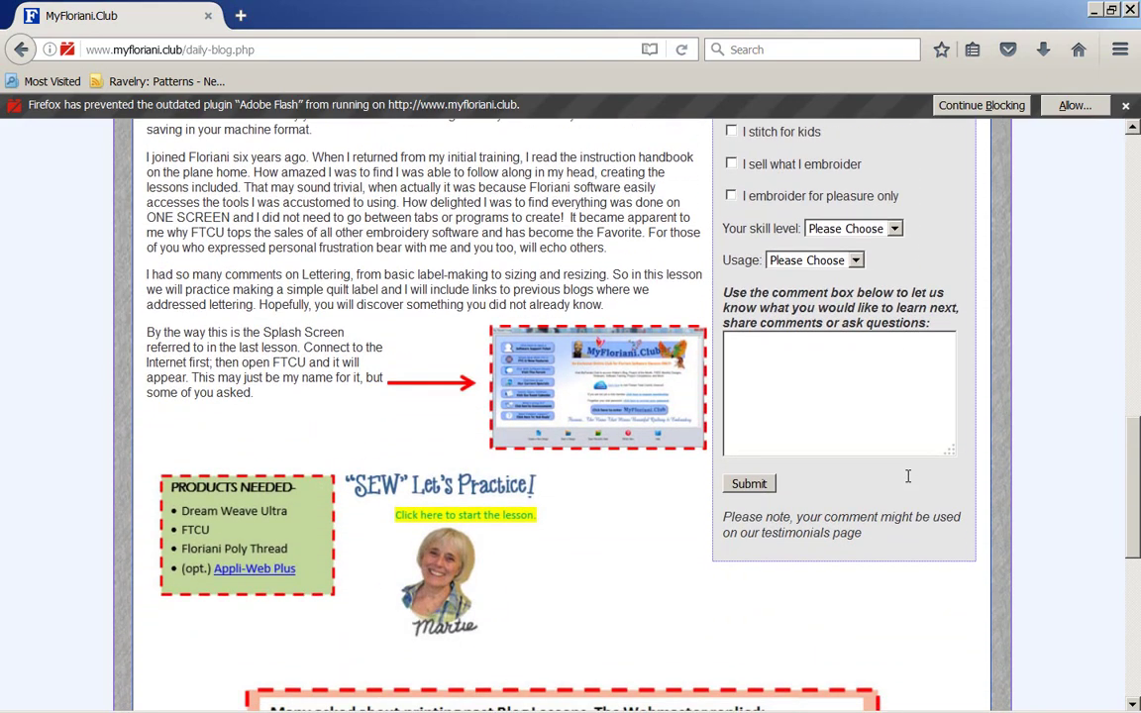
scroll(908, 476, down, 3)
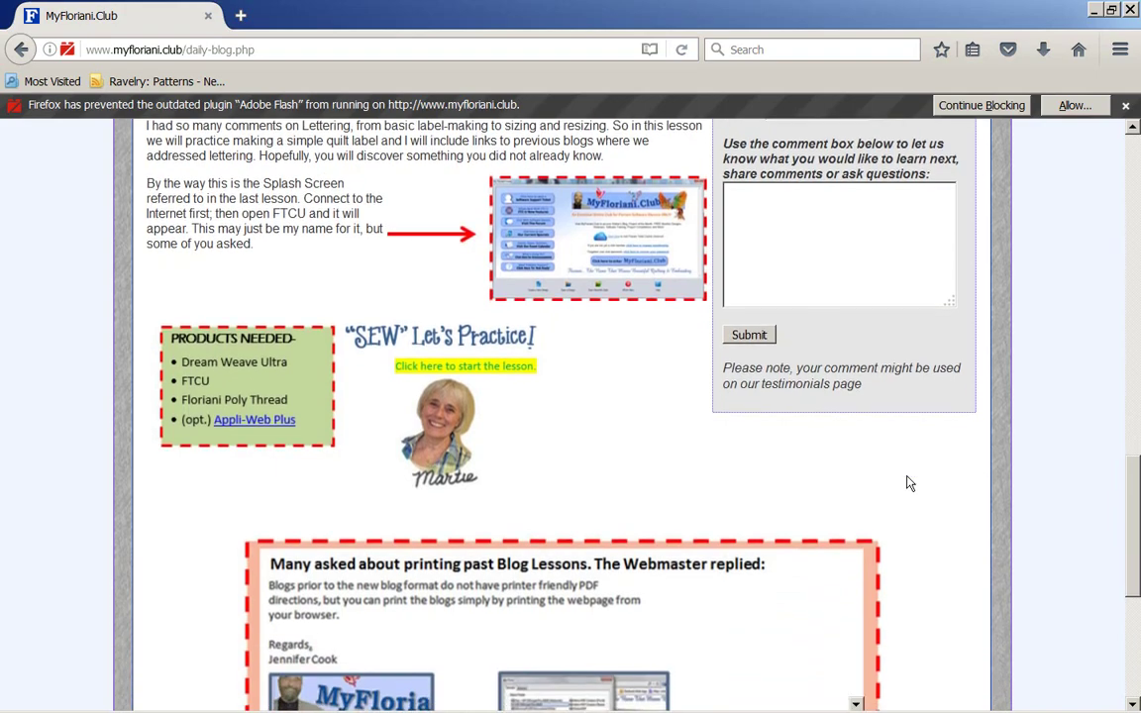
scroll(907, 479, down, 3)
scroll(909, 484, up, 3)
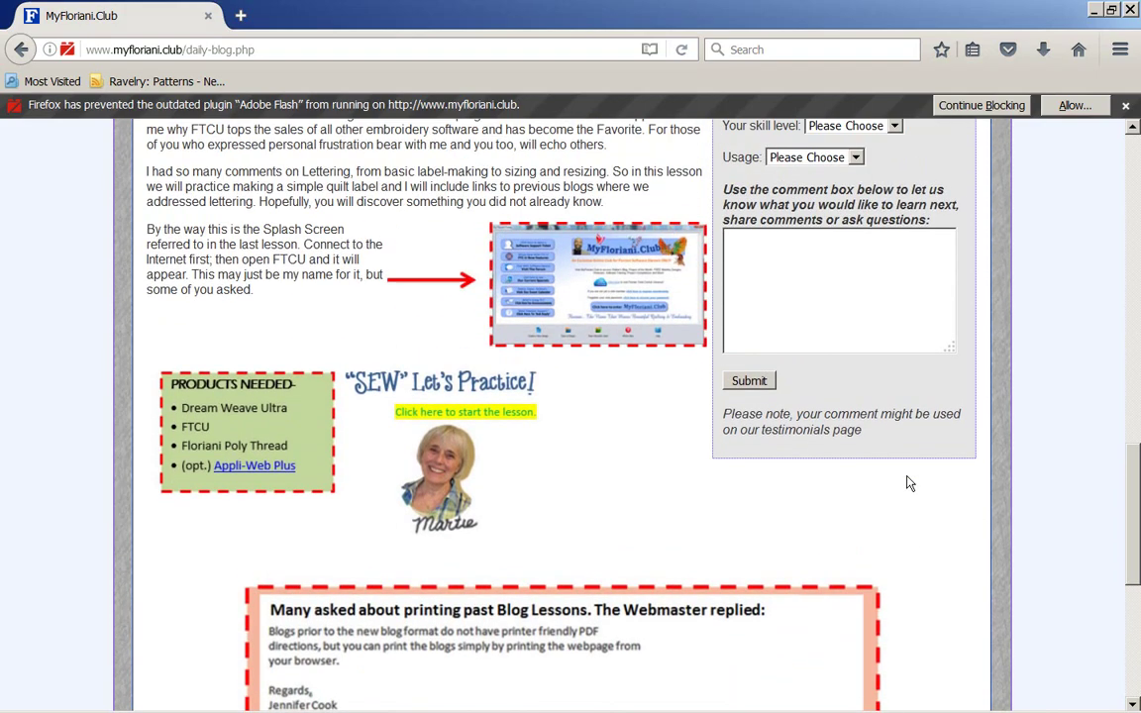
scroll(909, 484, up, 3)
scroll(909, 484, up, 3)
scroll(909, 483, up, 2)
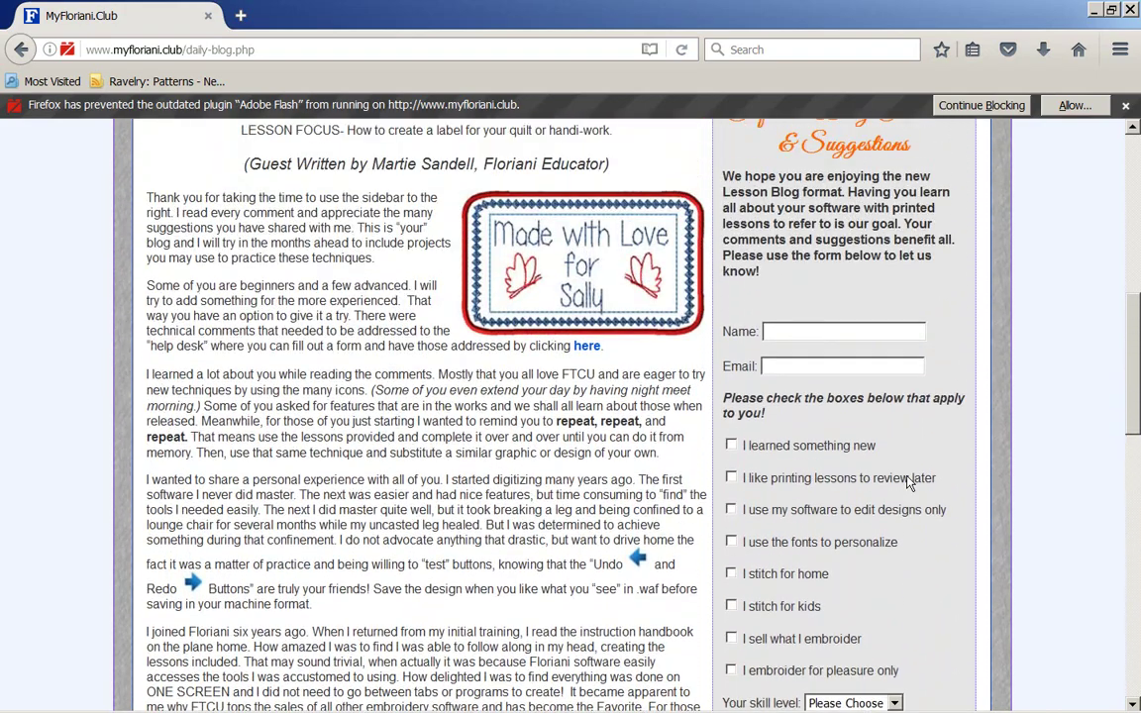
scroll(909, 482, up, 3)
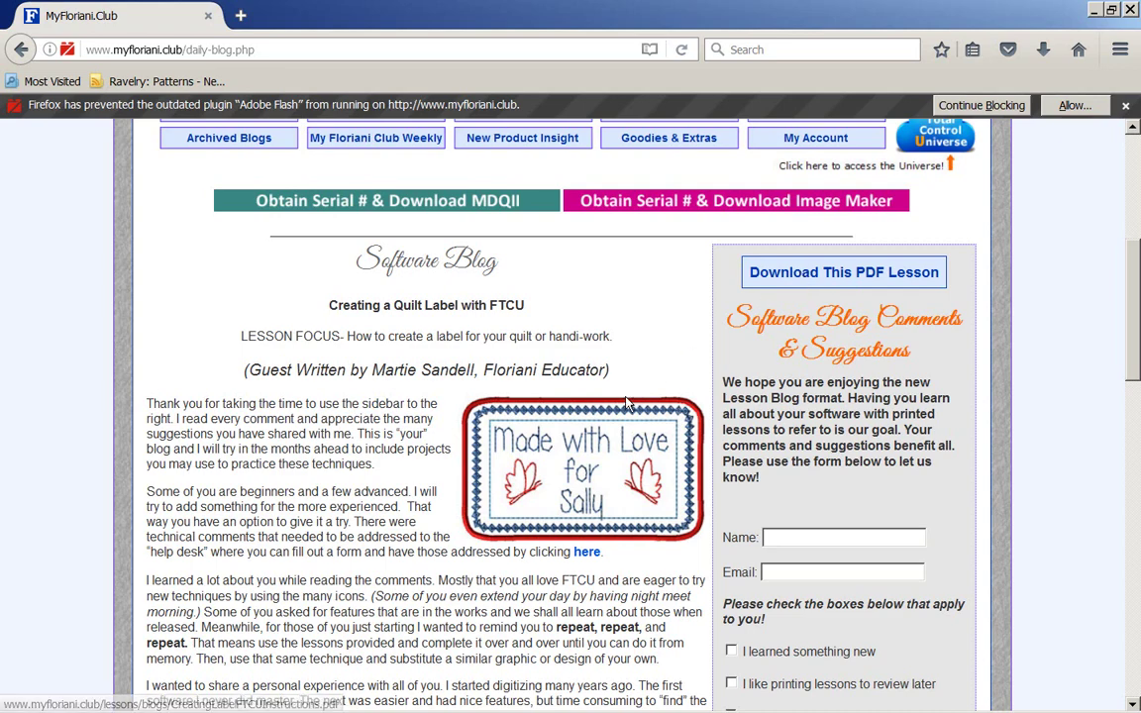
scroll(626, 404, down, 1)
scroll(626, 404, down, 1)
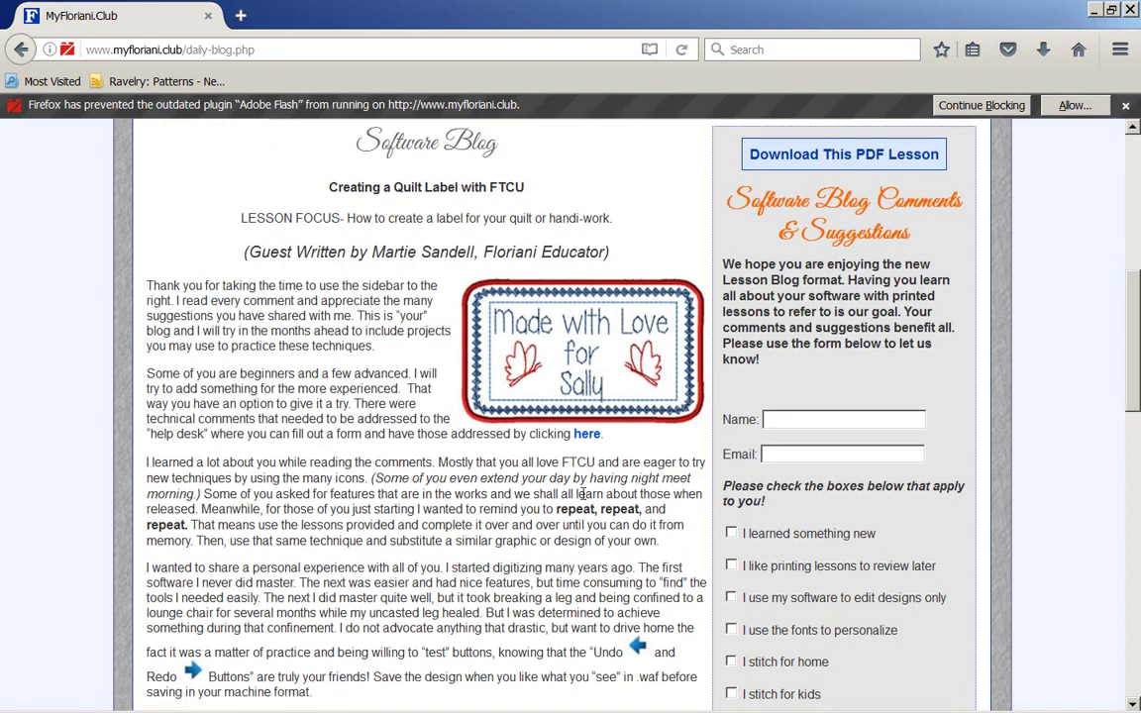
scroll(583, 493, down, 8)
scroll(583, 493, down, 2)
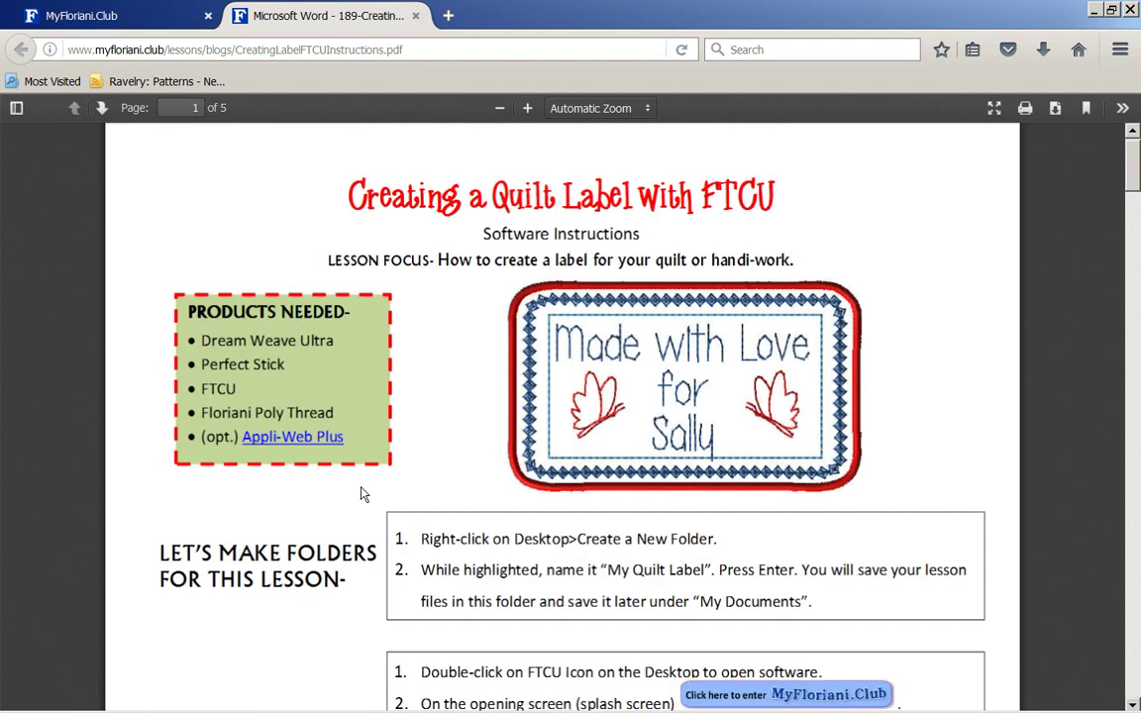
Page through the quilt label PDF instructions, then close the PDF tab.
scroll(362, 494, down, 2)
scroll(363, 494, down, 4)
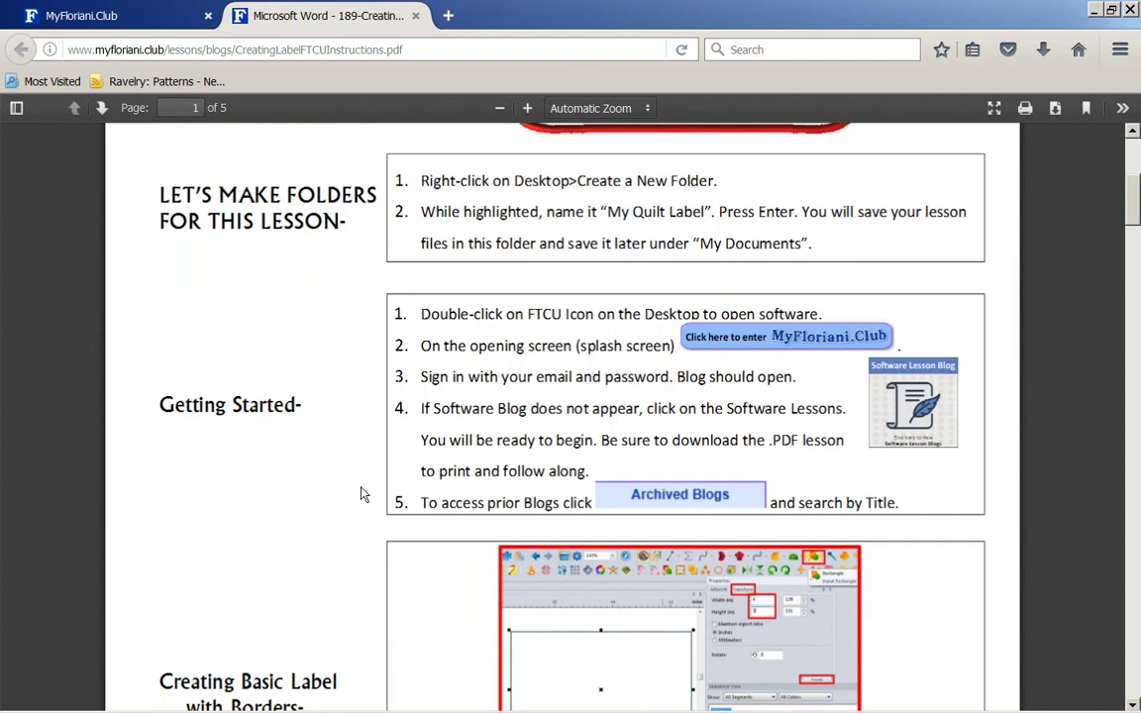
scroll(362, 495, down, 5)
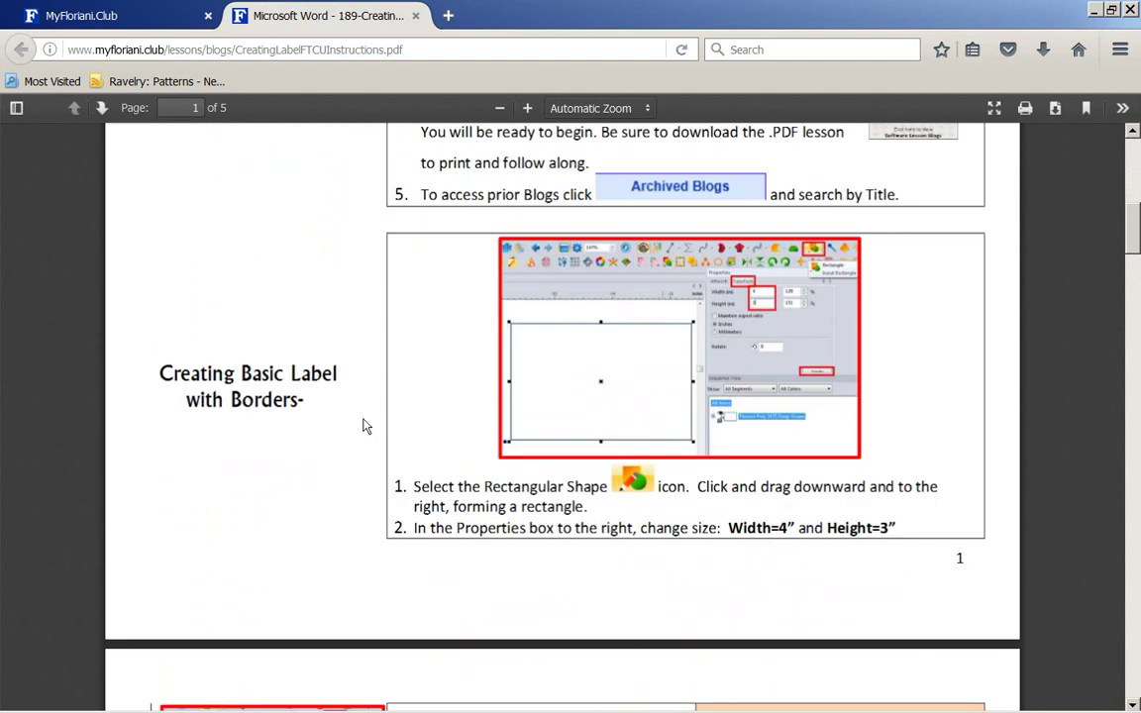
scroll(370, 445, down, 1)
scroll(366, 444, down, 4)
scroll(366, 443, down, 3)
scroll(367, 444, down, 5)
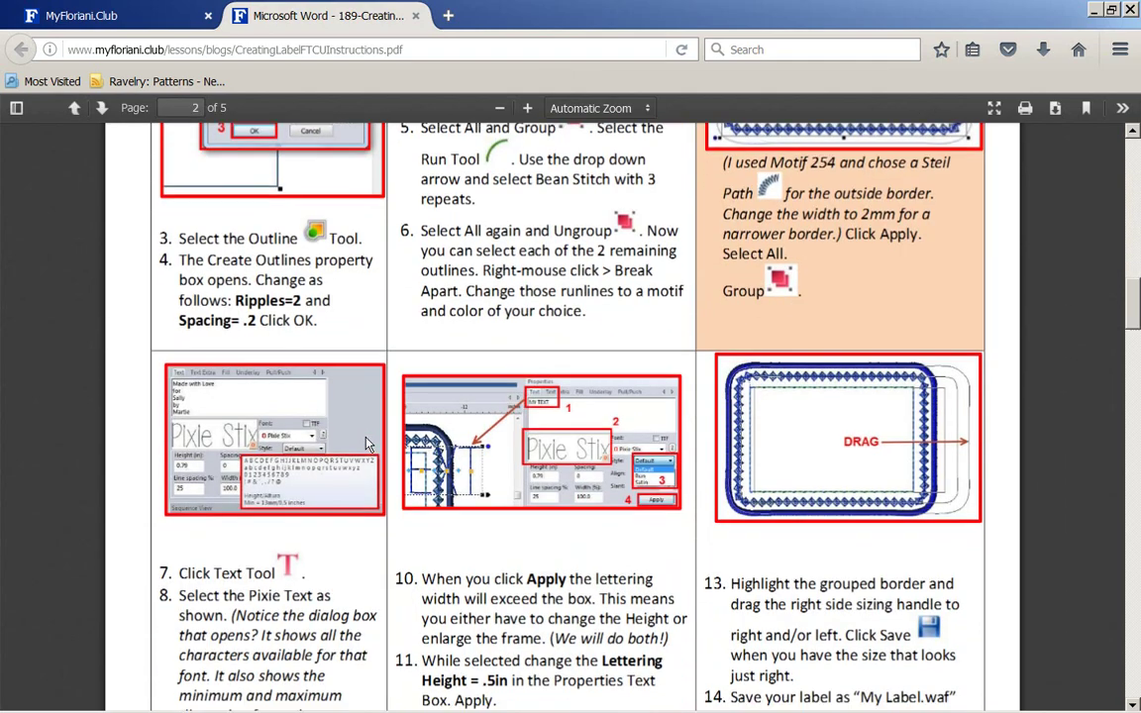
scroll(366, 443, down, 5)
scroll(366, 445, down, 5)
scroll(365, 444, down, 5)
scroll(365, 445, down, 3)
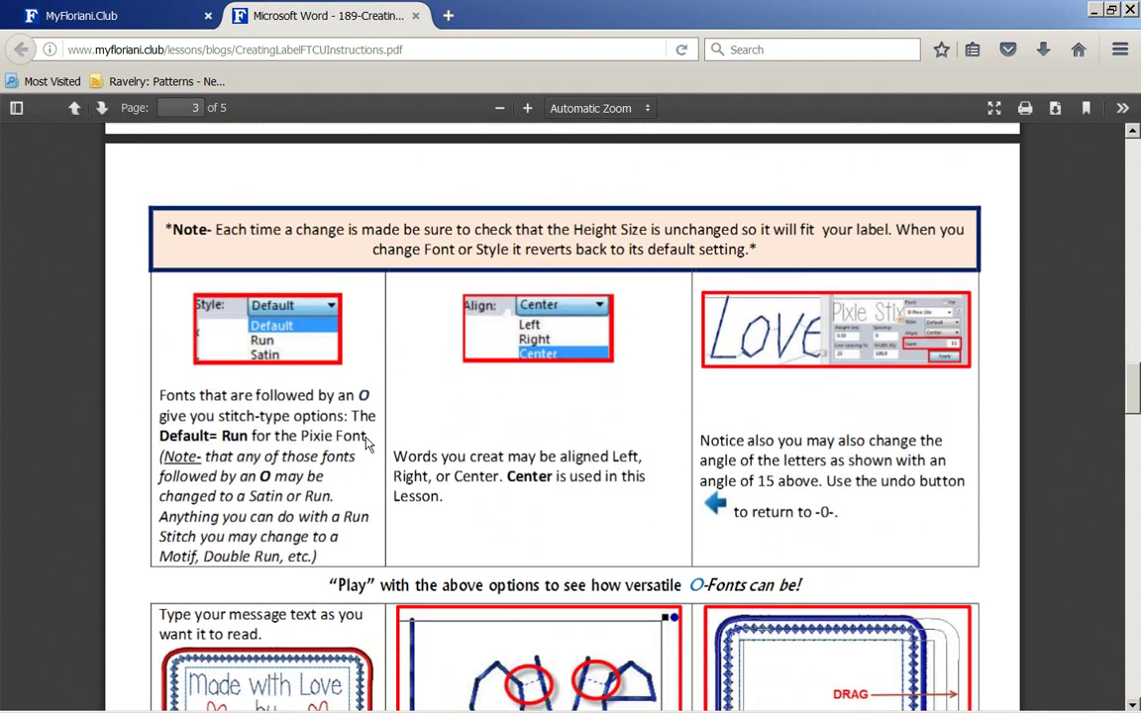
scroll(365, 444, down, 2)
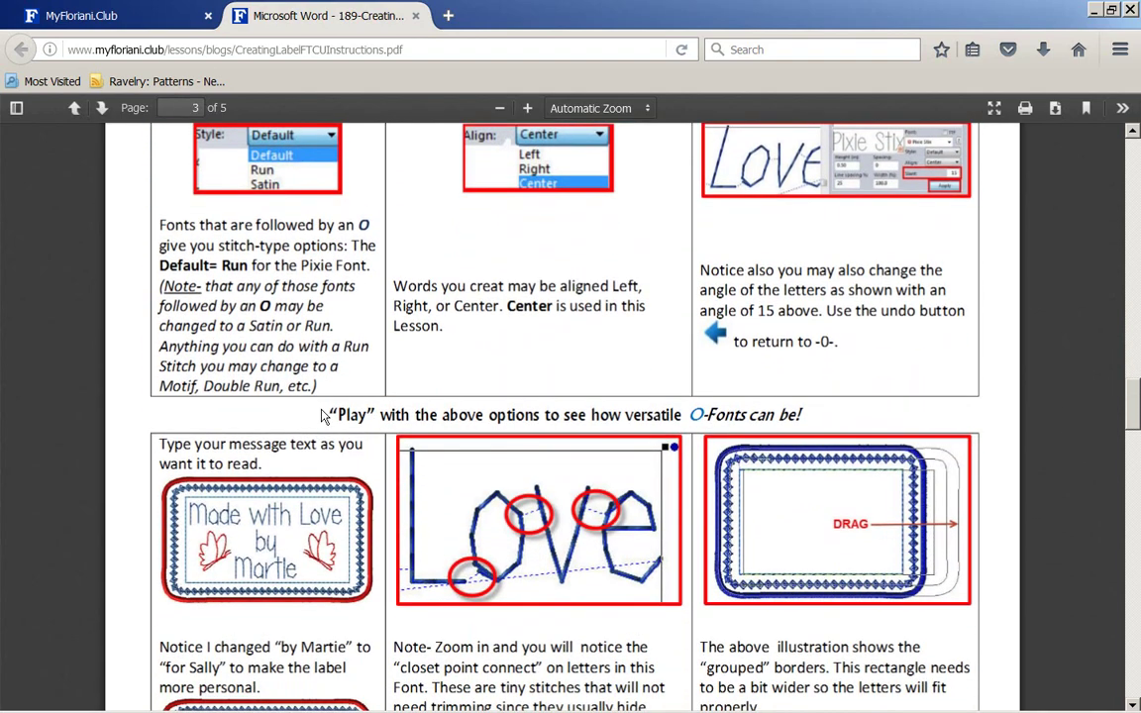
scroll(322, 416, down, 2)
scroll(322, 416, down, 3)
scroll(322, 416, down, 2)
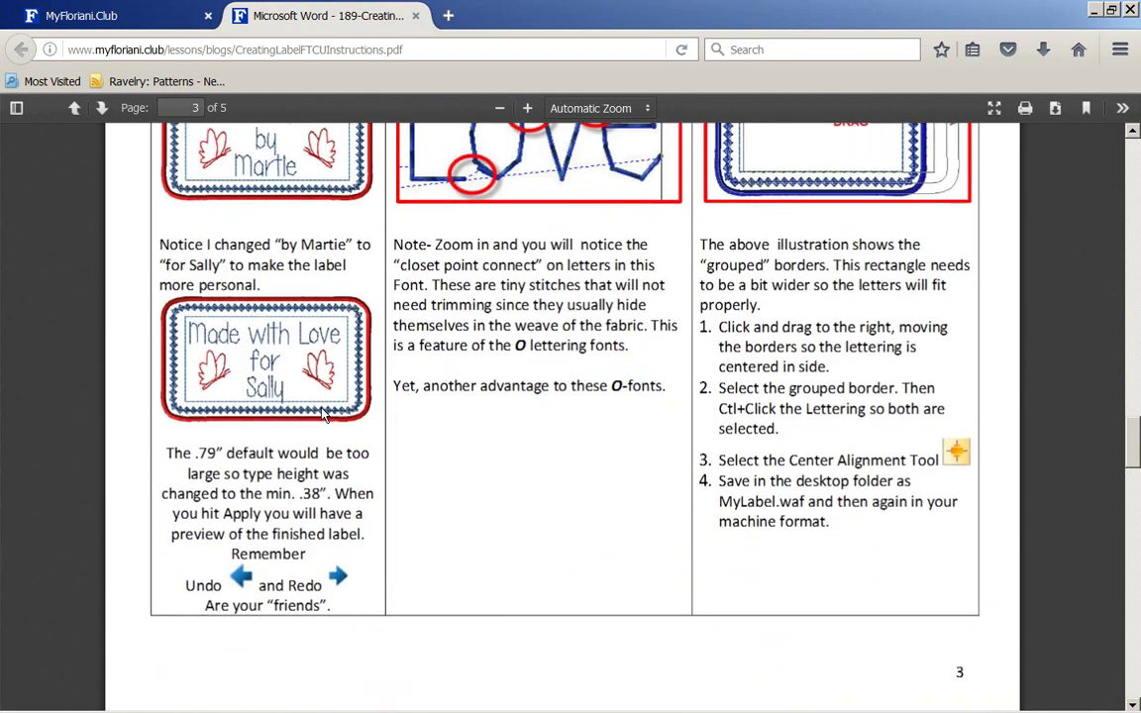
scroll(322, 416, up, 3)
scroll(322, 416, up, 10)
scroll(322, 416, up, 10)
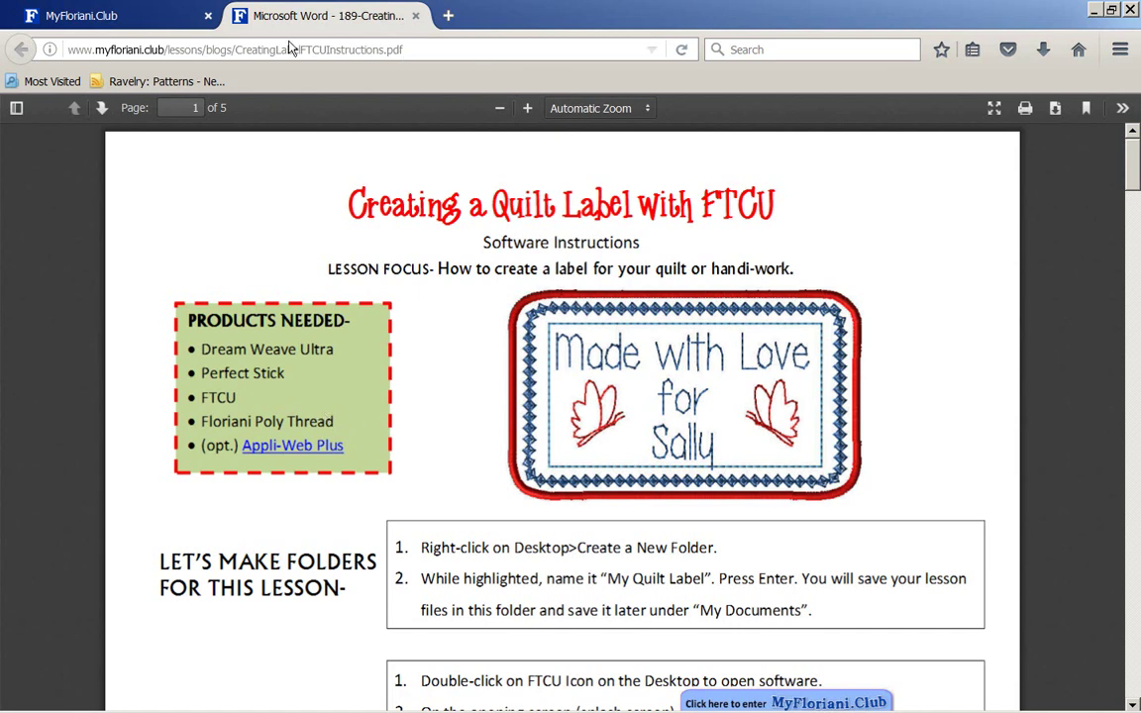
click(416, 16)
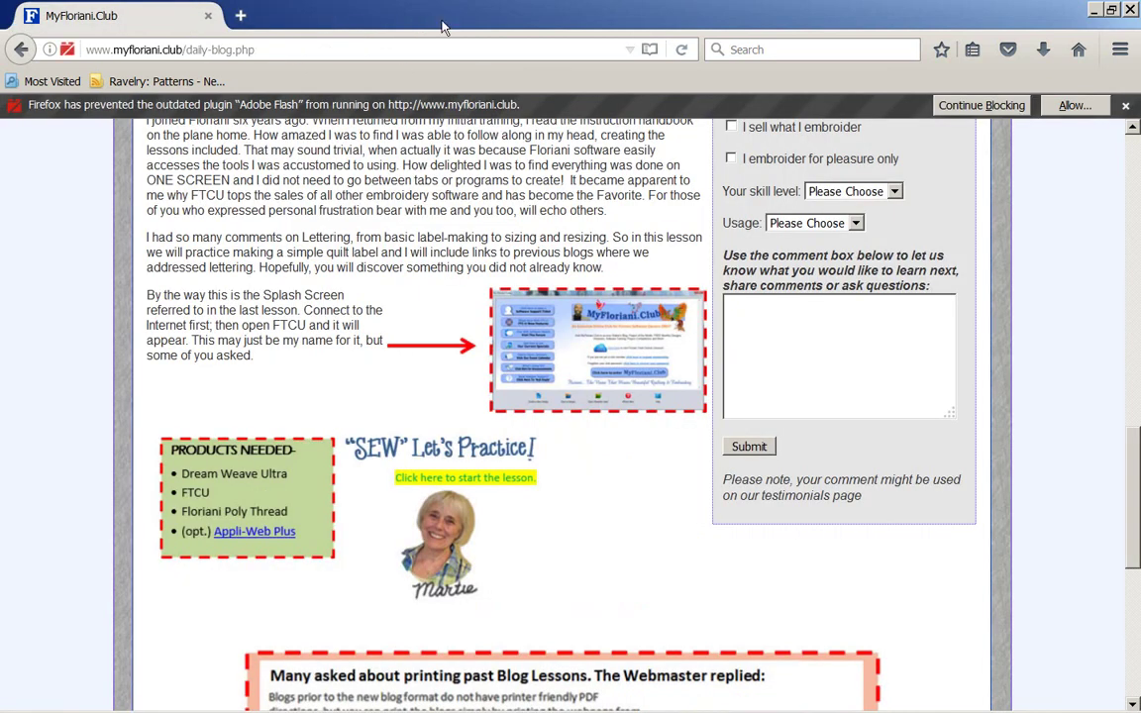
Minimize Firefox and draw a roughly 5.5 × 3.5 inch rectangle on Design1.
click(1096, 10)
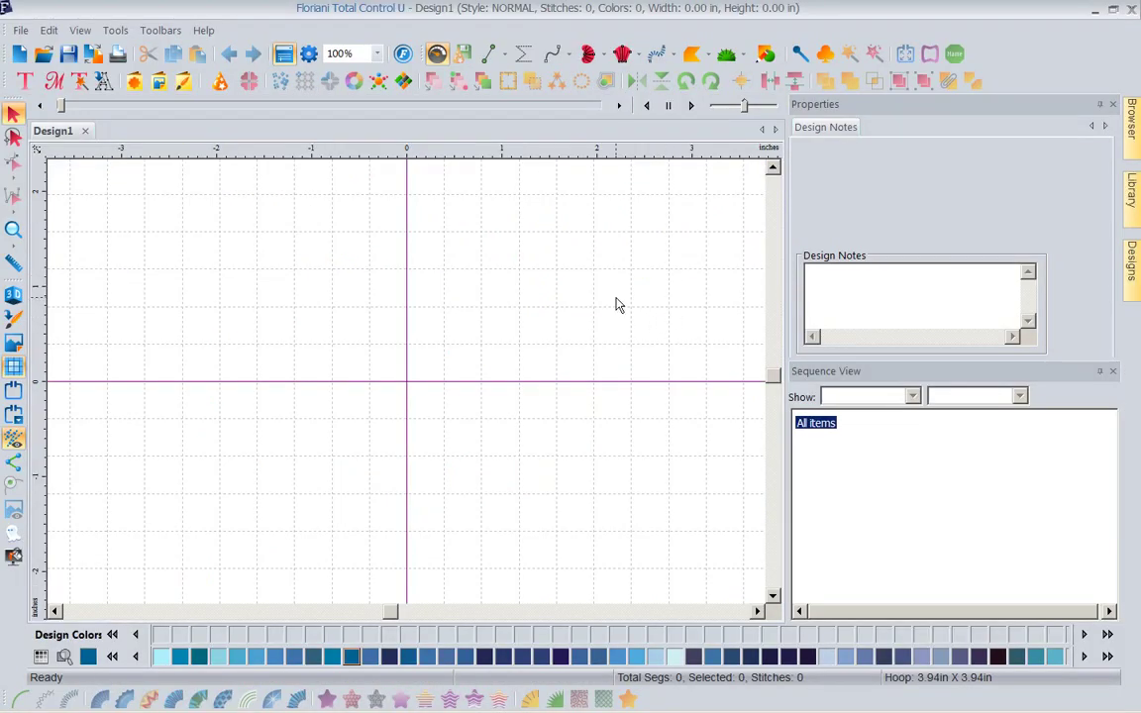
click(769, 57)
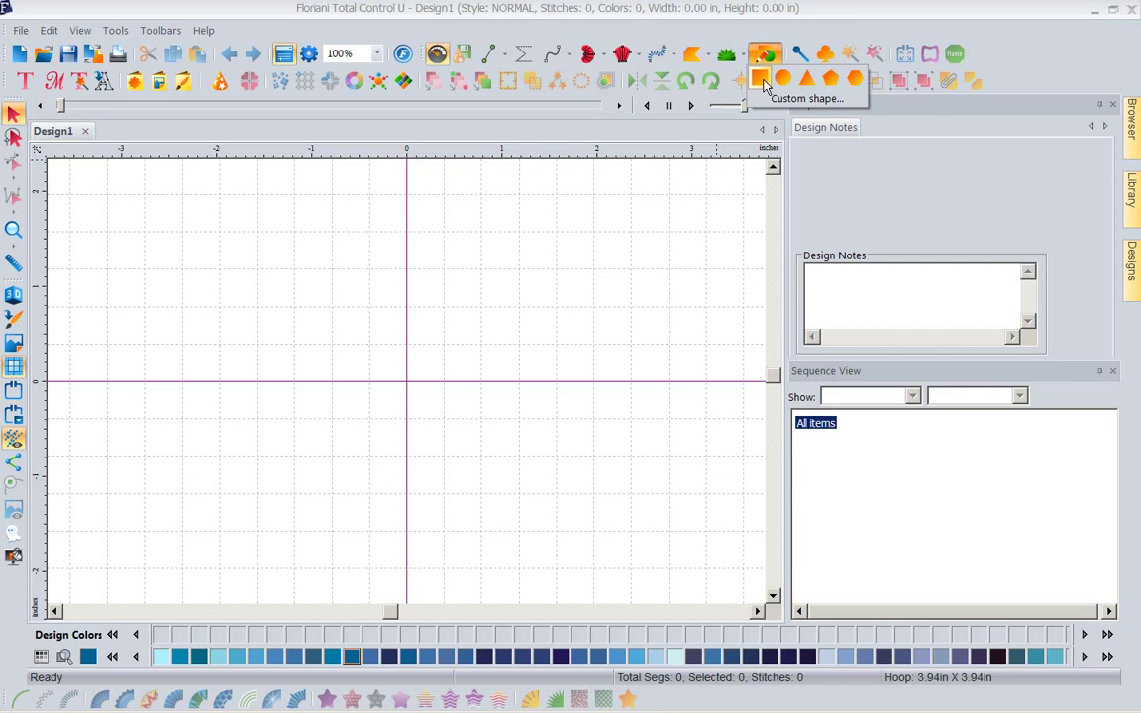
click(761, 82)
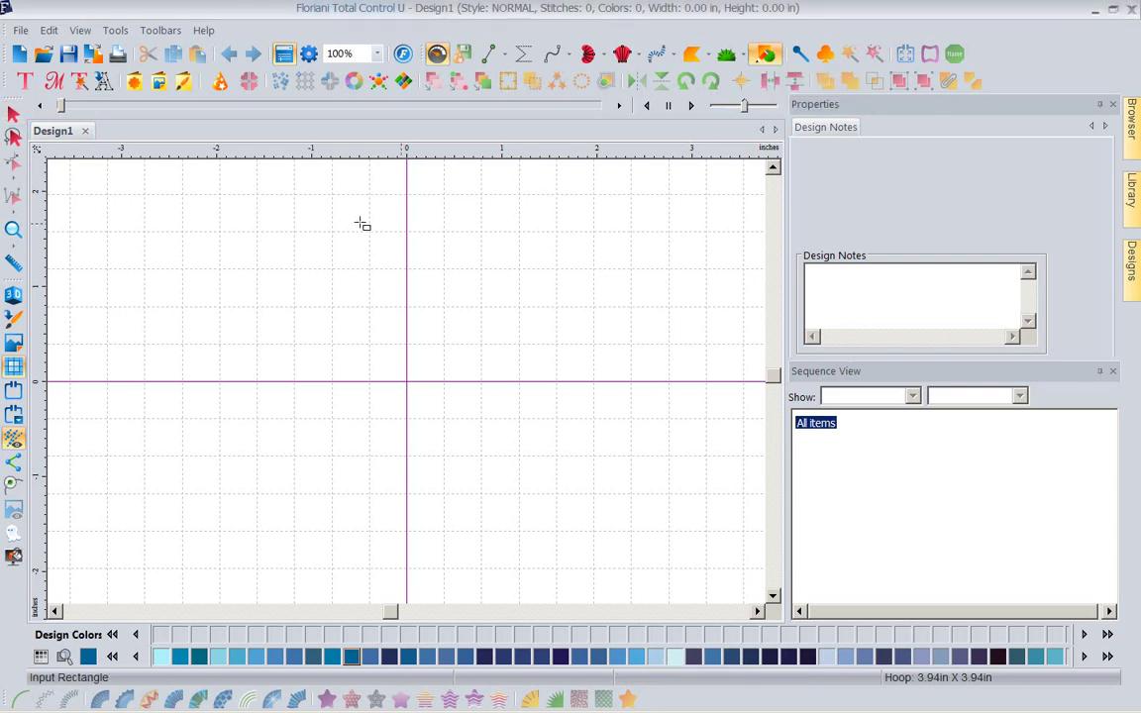
mouse_move(157, 195)
mouse_down()
mouse_move(484, 372)
mouse_move(683, 525)
mouse_up()
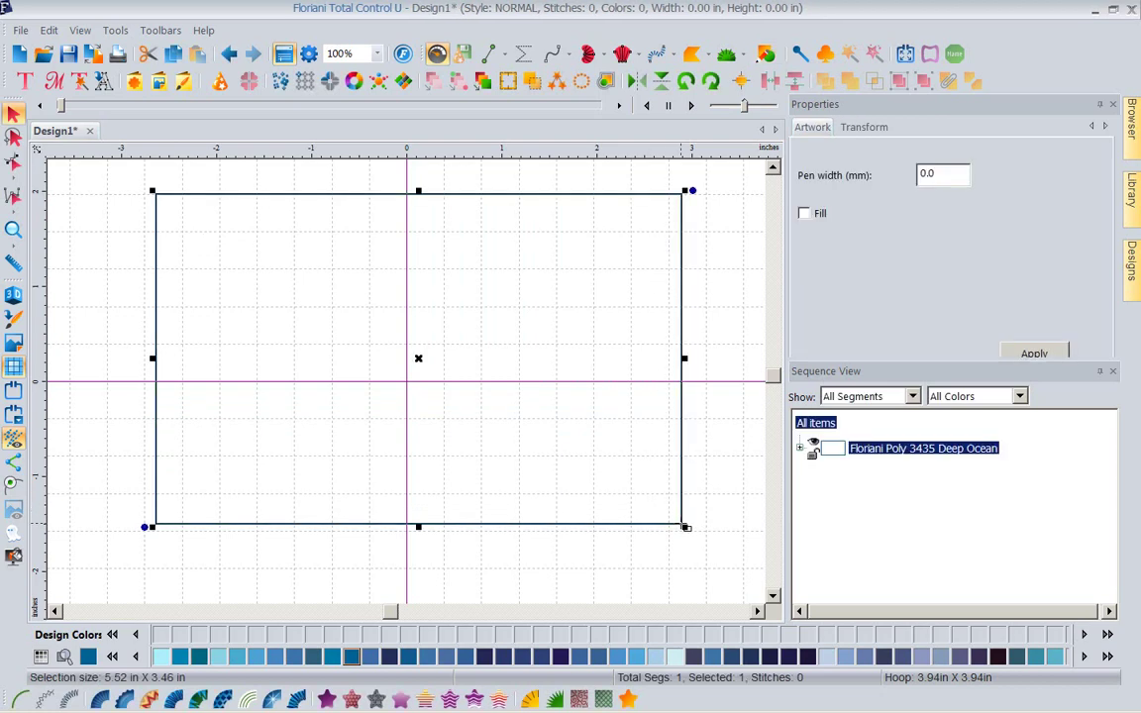
Set the rectangle's Transform height to 3 and width to 4 inches, and apply.
click(872, 133)
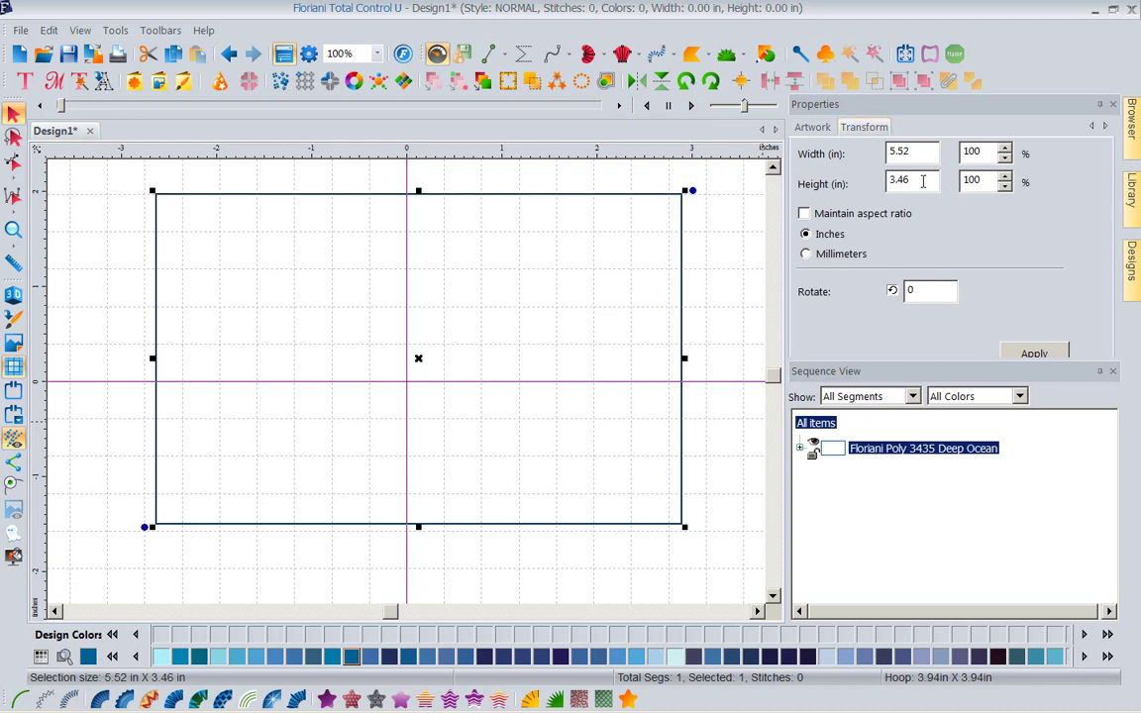
key(Tab)
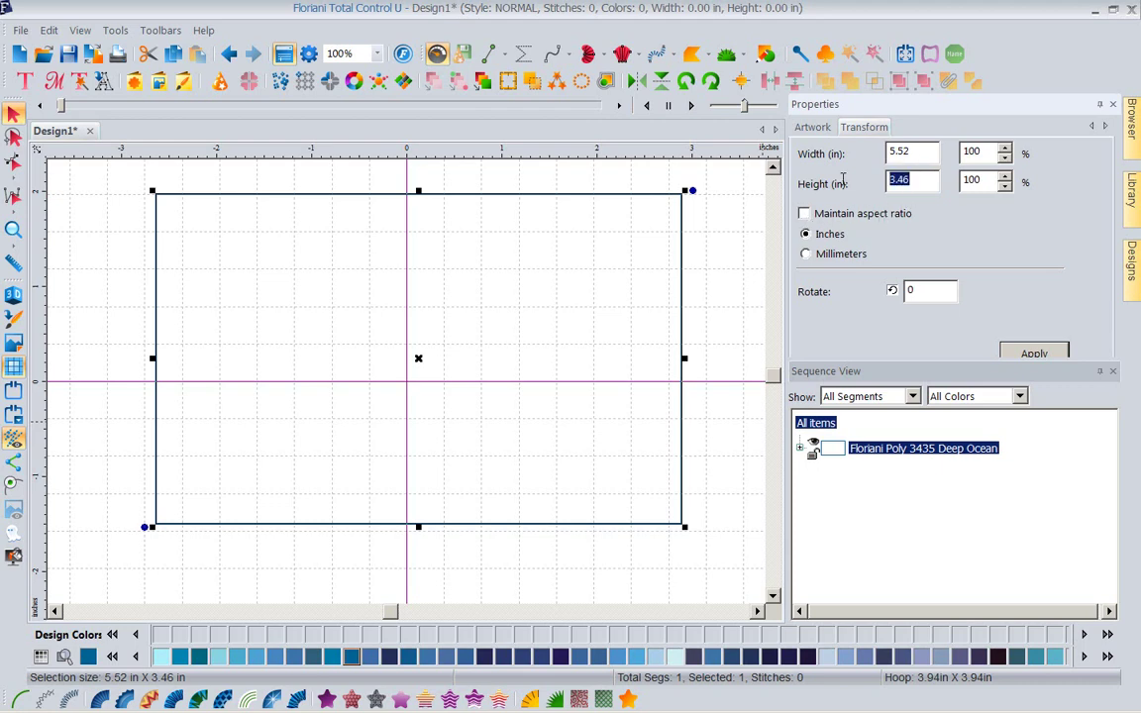
text(3)
double_click(918, 150)
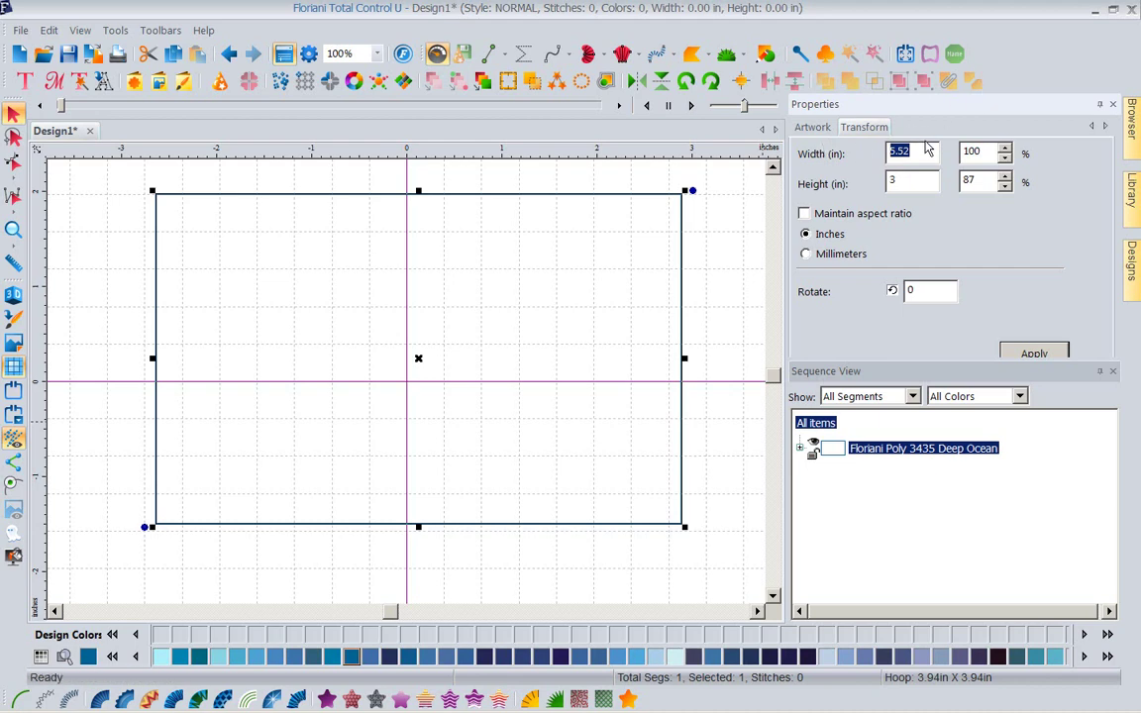
text(4)
click(1062, 354)
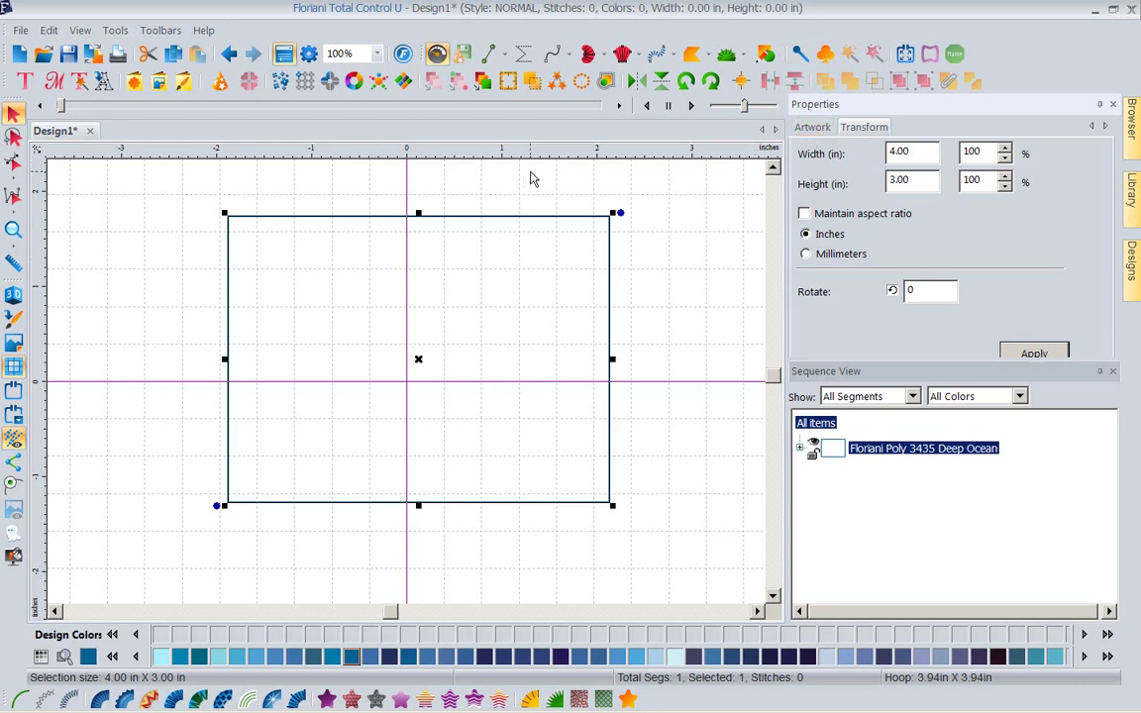
Open Create Outlines for the rectangle, showing 2 cascade ripples at 0.2-inch spacing.
click(606, 82)
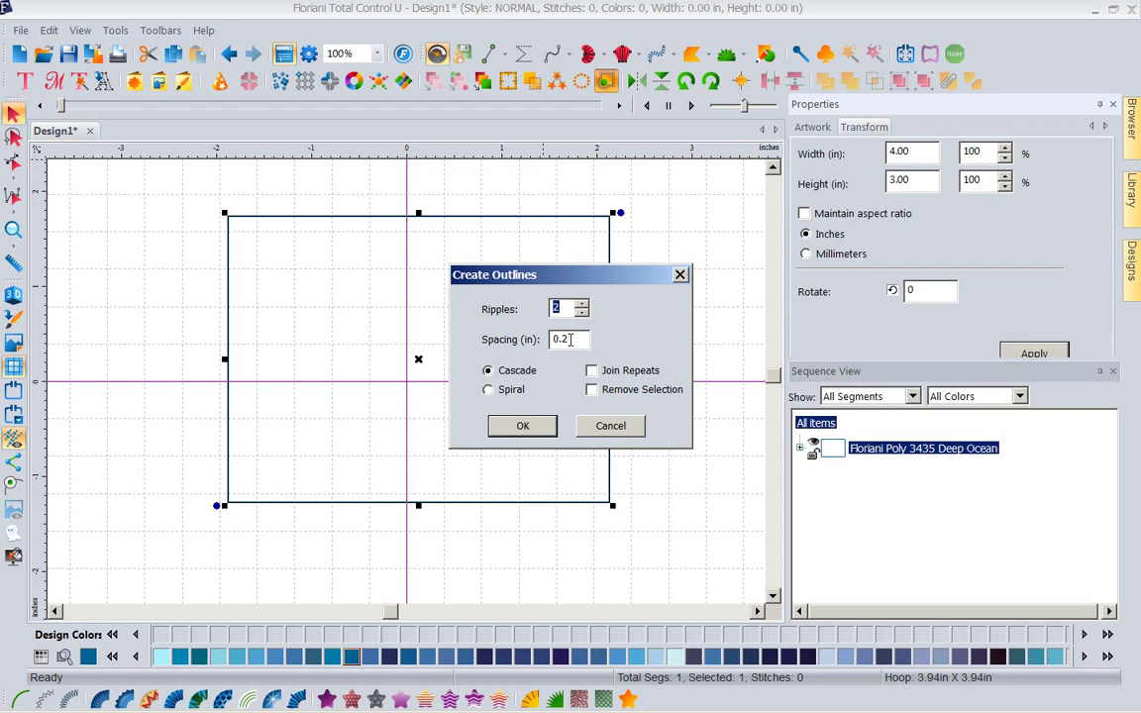
Create the two rounded outline ripples and select all items in Sequence View.
click(524, 427)
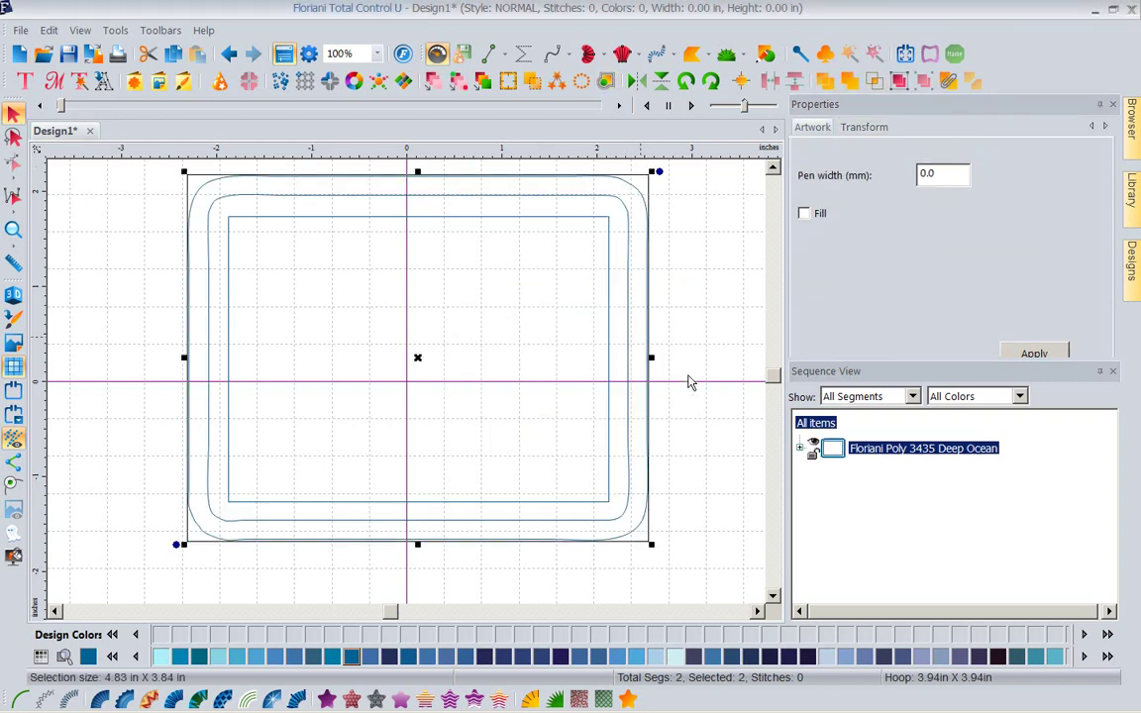
click(802, 448)
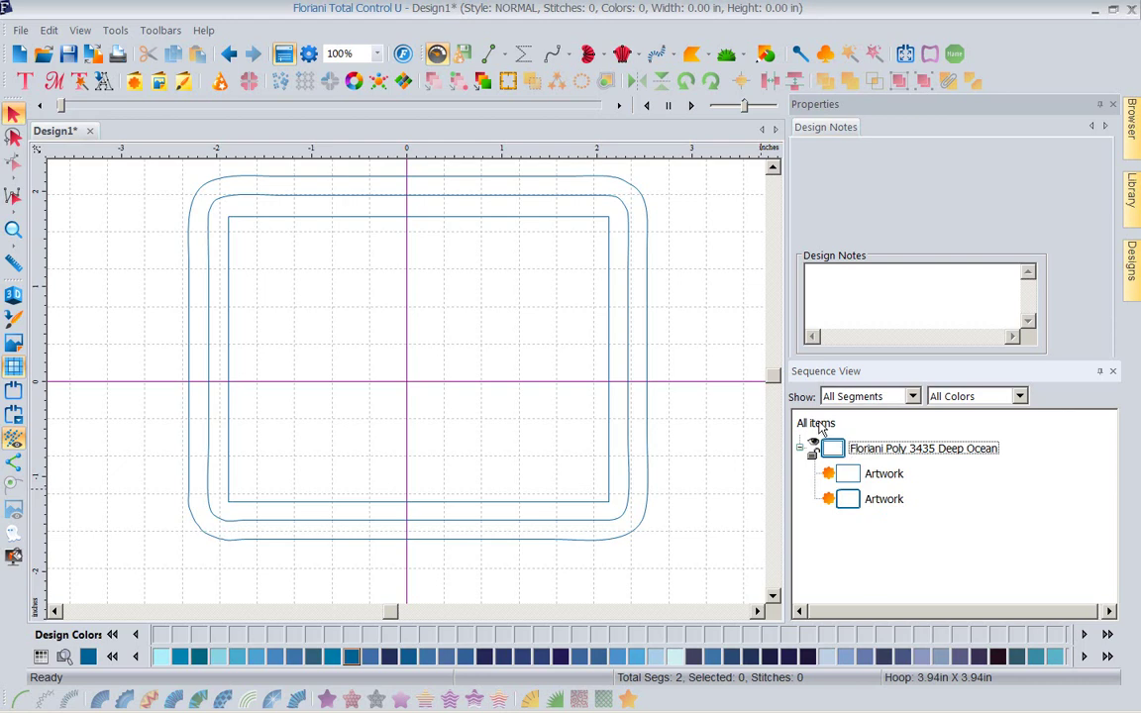
click(820, 426)
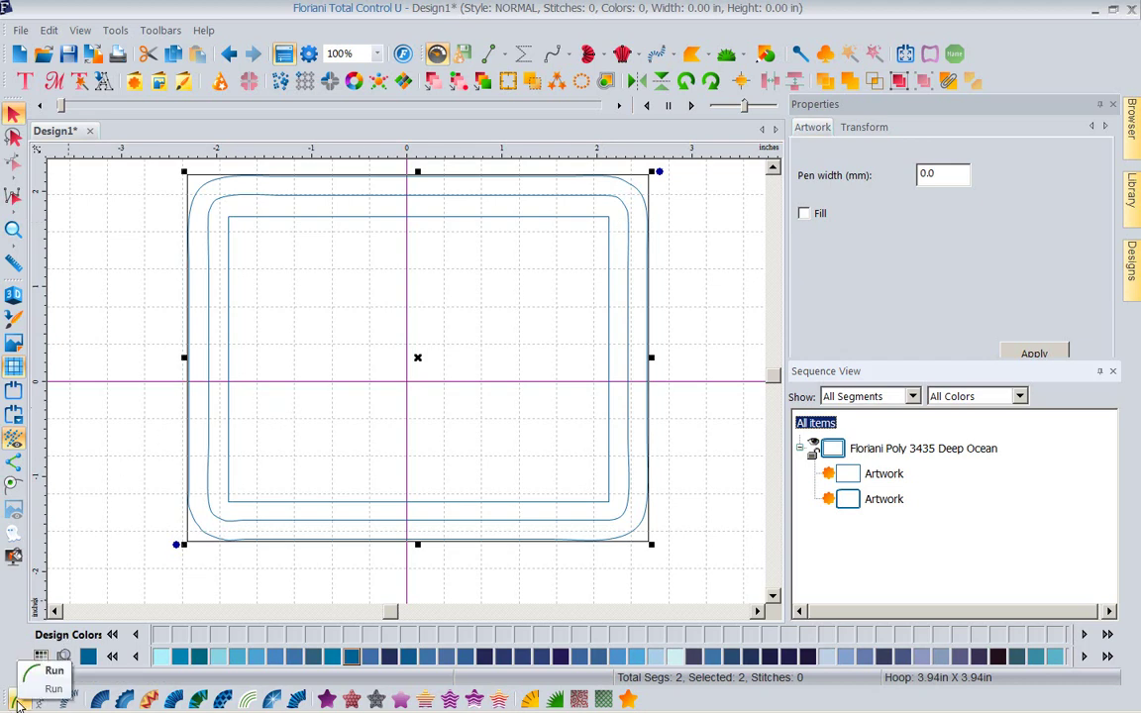
Convert the outlines to Bean-type run stitches.
click(17, 701)
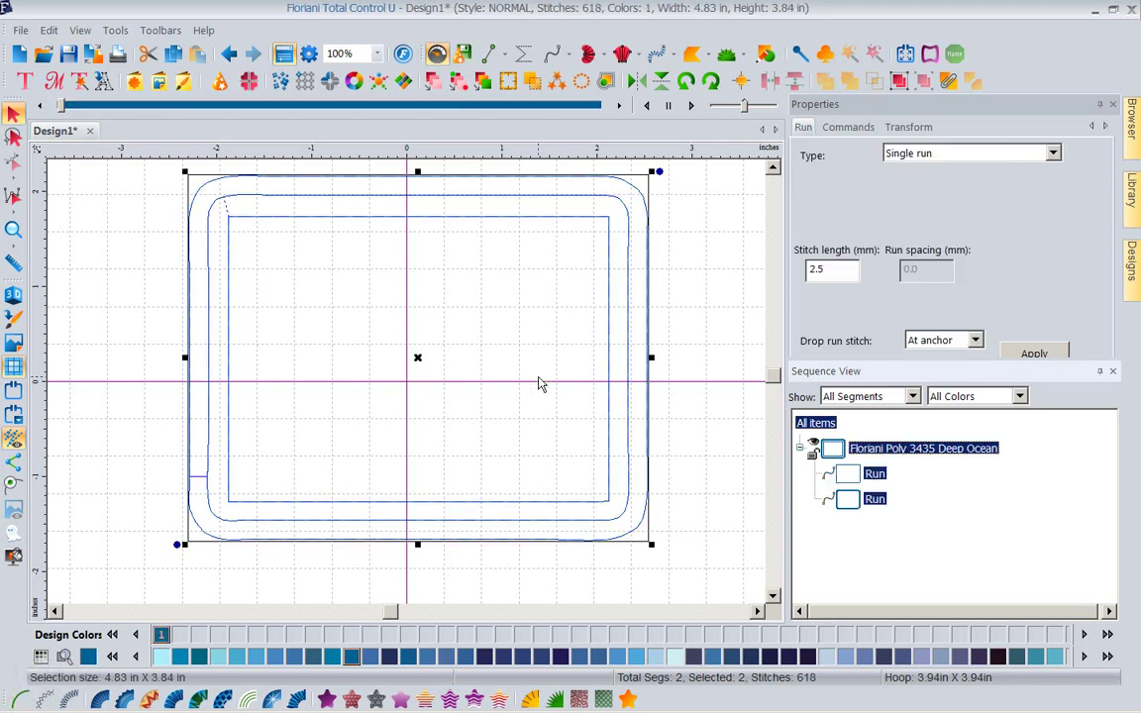
click(1053, 156)
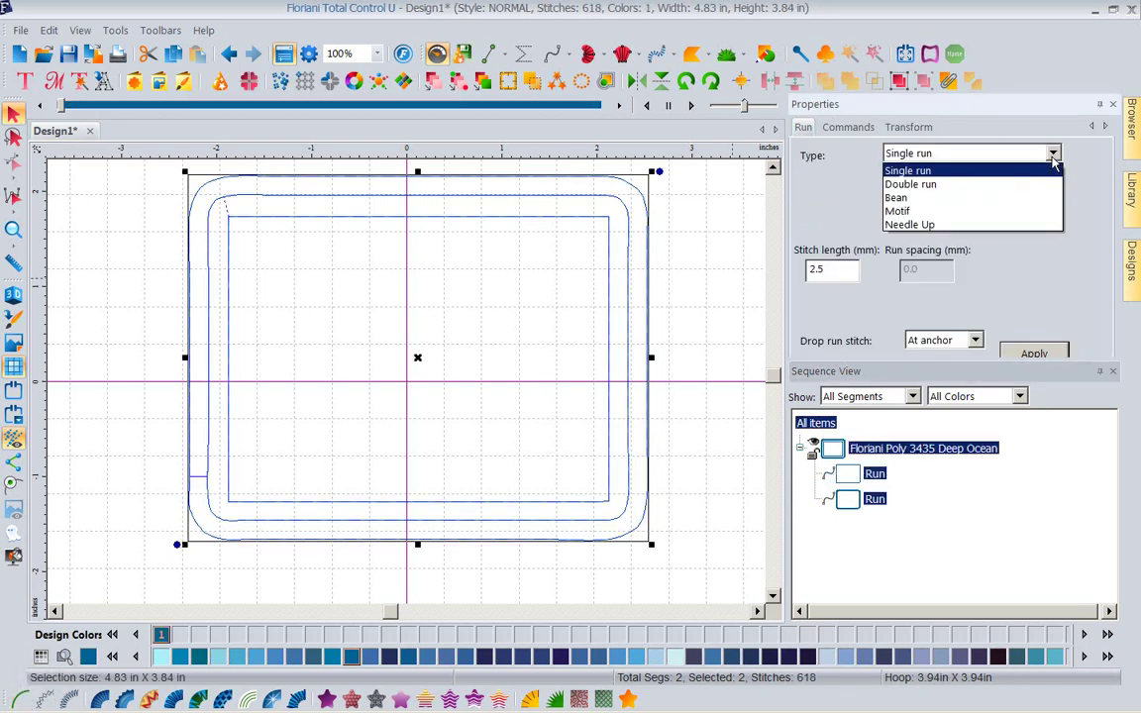
click(959, 198)
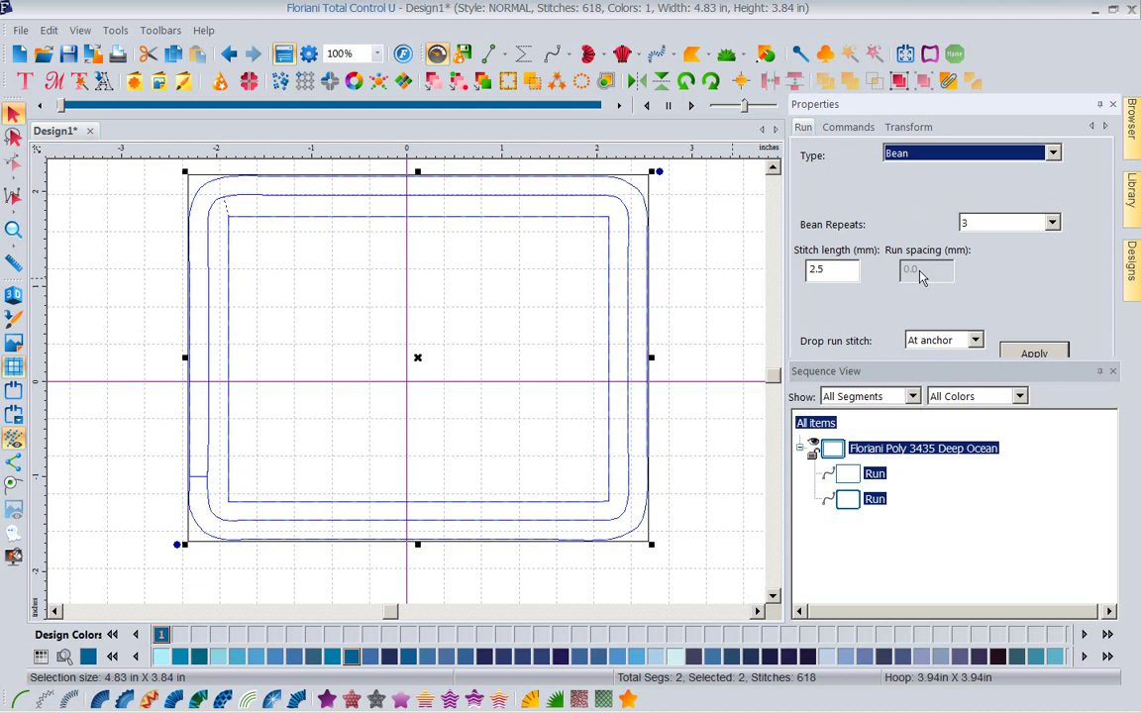
click(1023, 355)
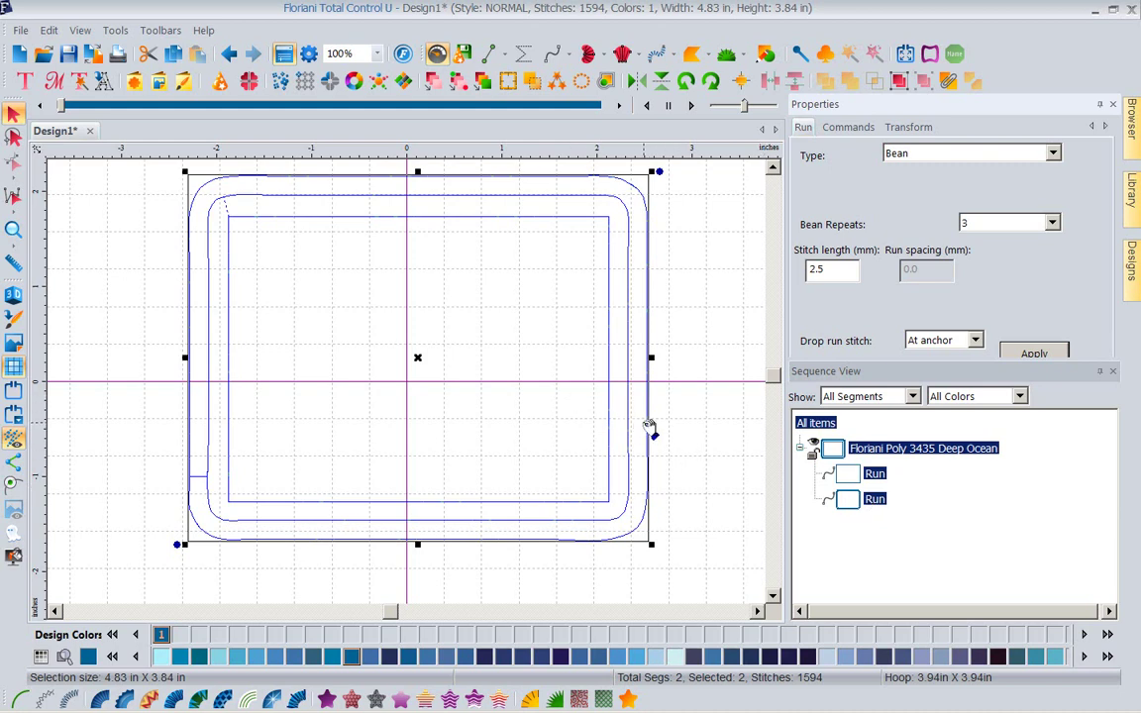
Break apart the outer run into separate run segments.
right_click(646, 428)
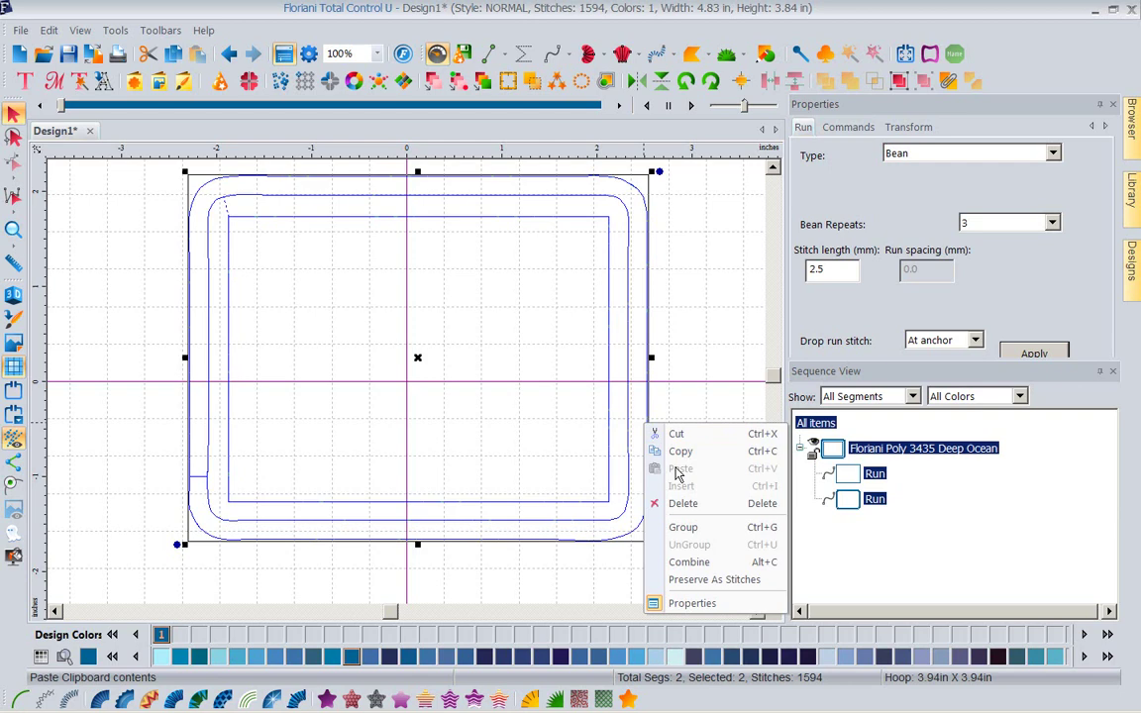
click(710, 412)
click(648, 428)
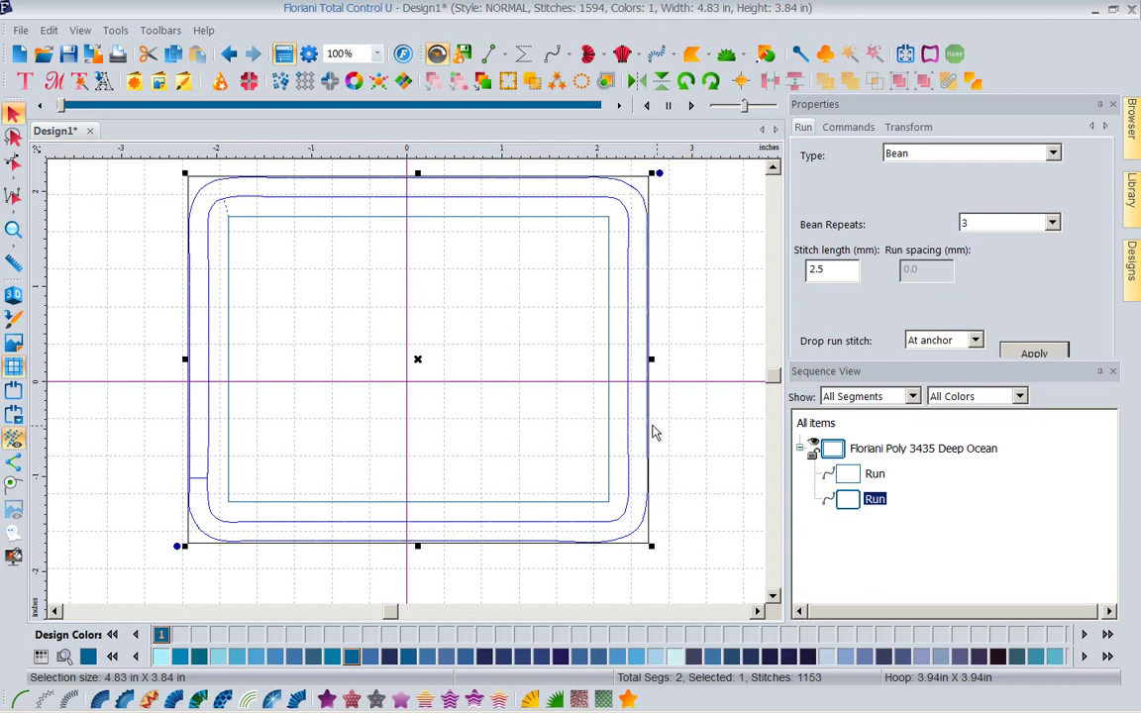
right_click(645, 423)
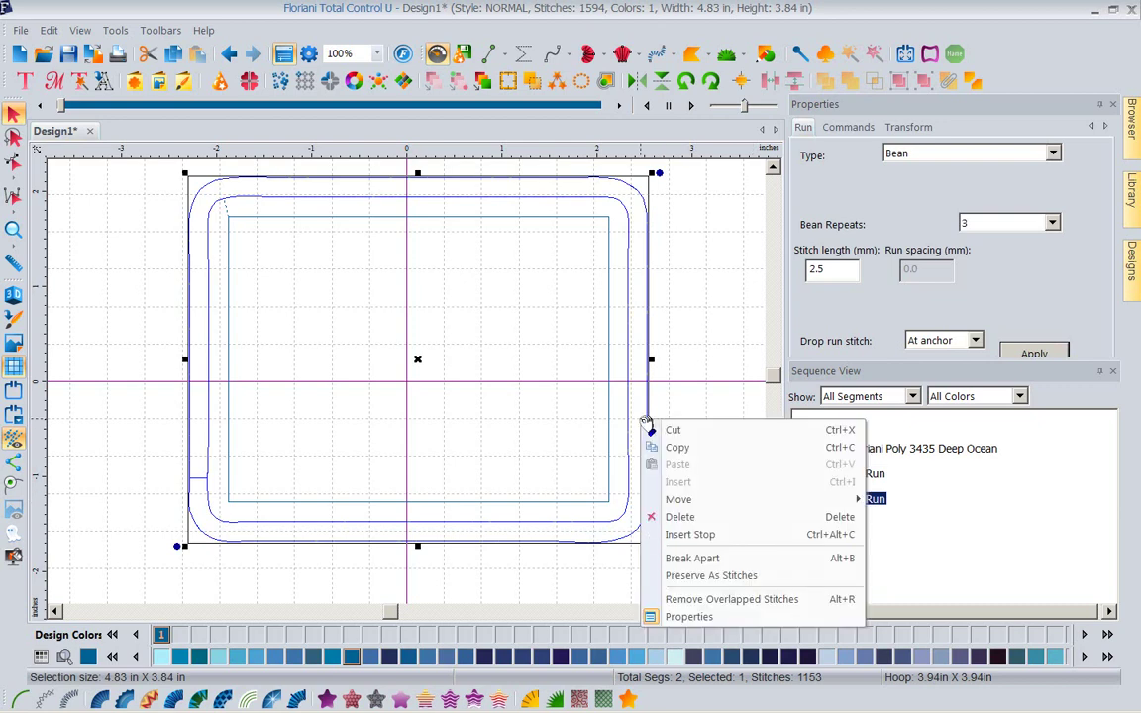
click(702, 560)
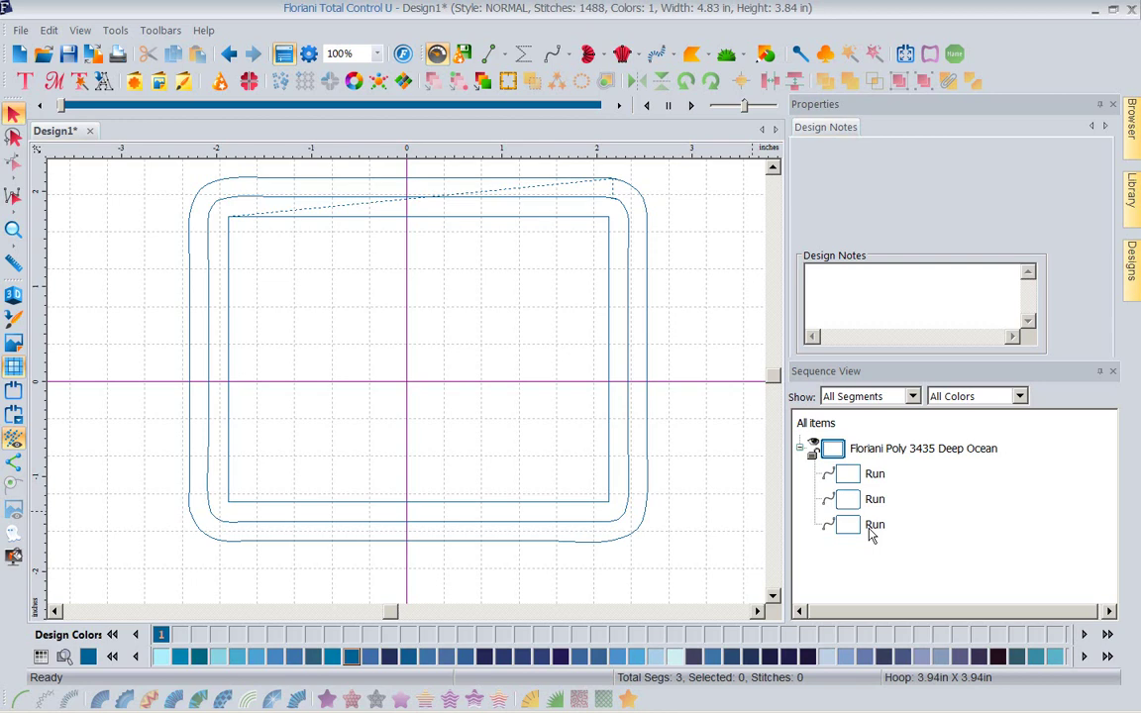
Make the third run a diamond motif border using motif 254, then select the outer run.
click(630, 318)
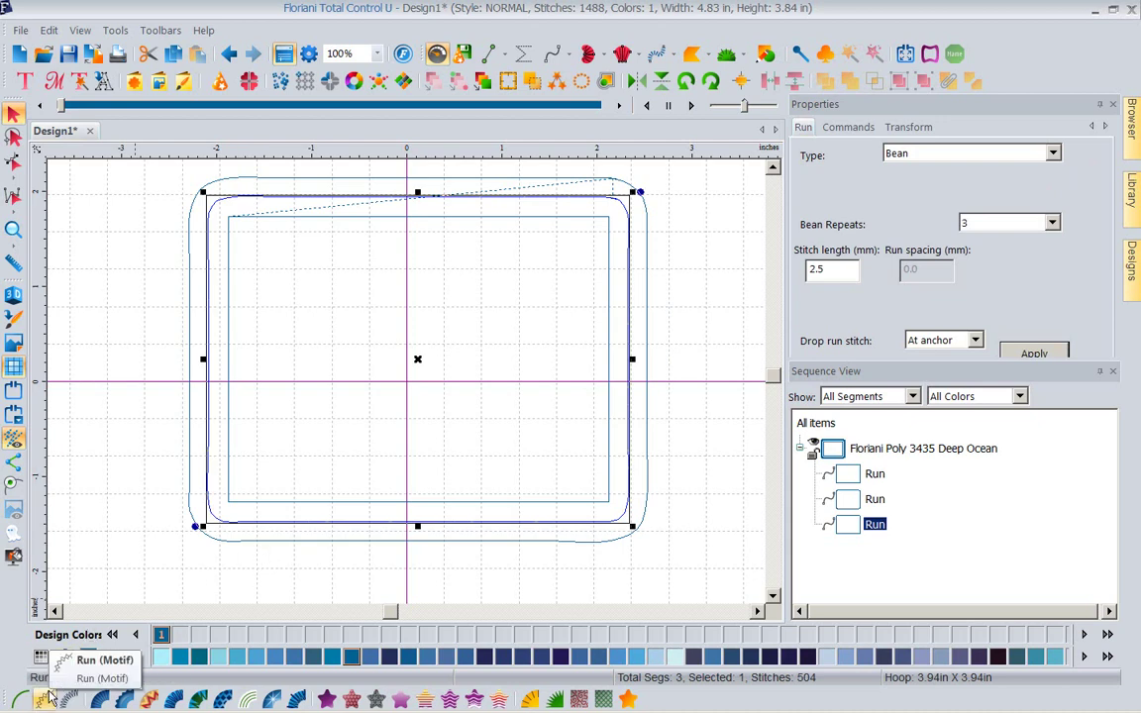
click(47, 700)
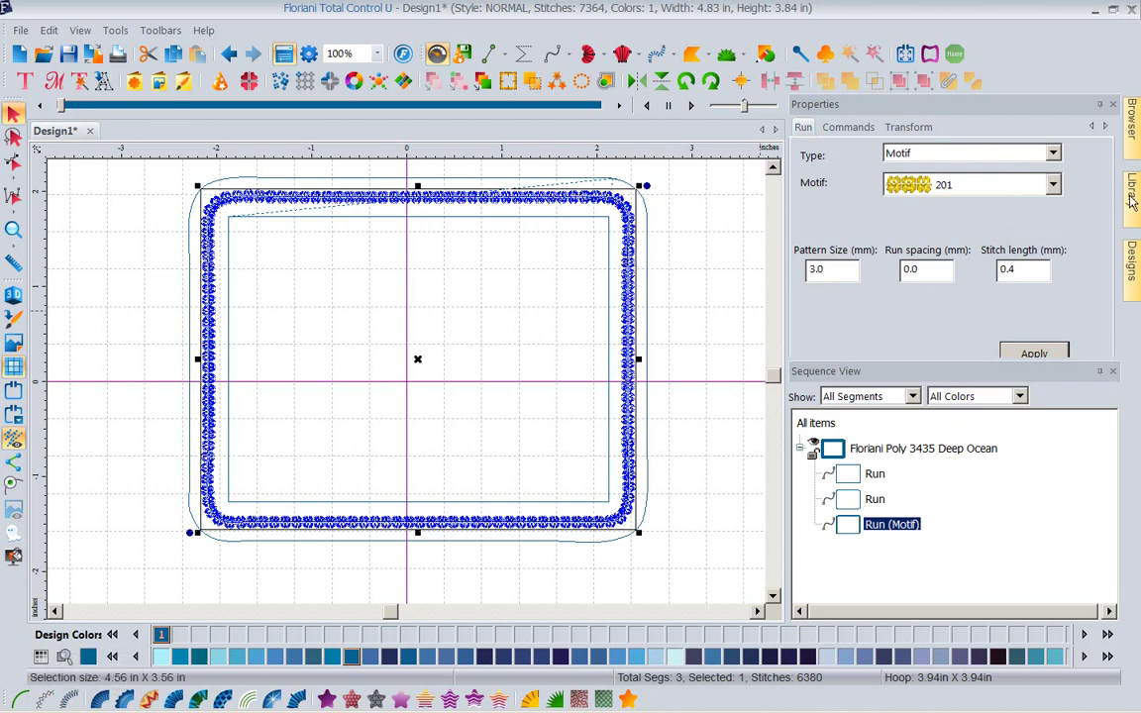
click(1052, 184)
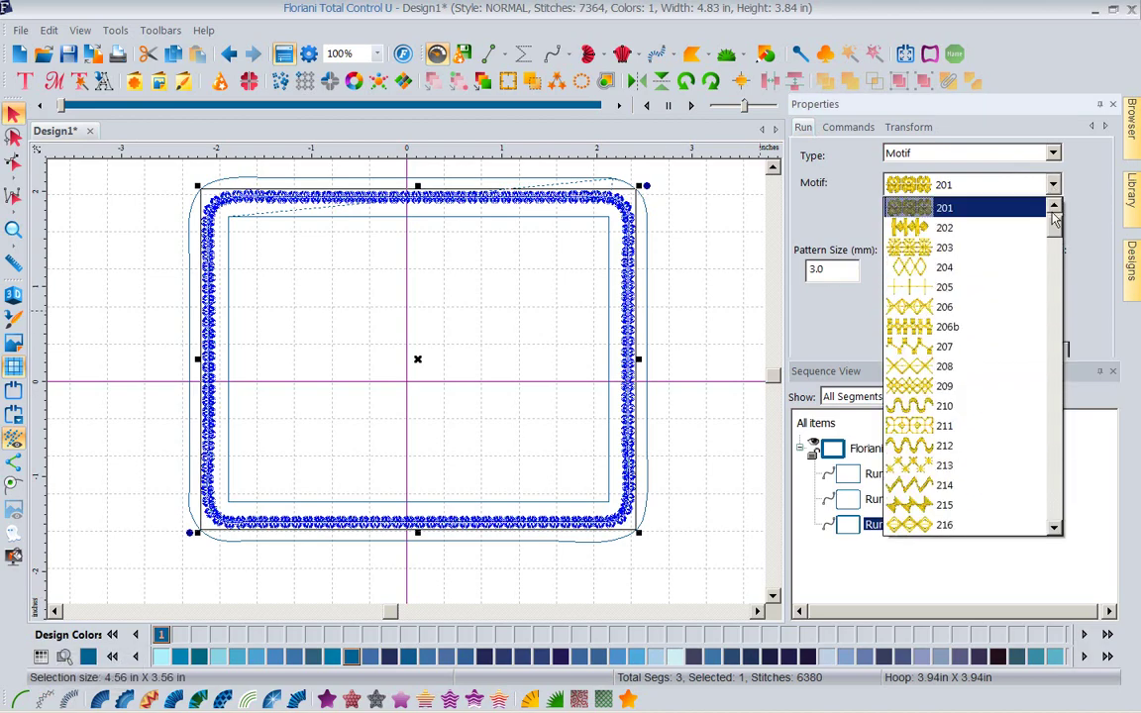
mouse_move(1054, 220)
mouse_down()
mouse_move(1060, 320)
mouse_move(1052, 291)
mouse_up()
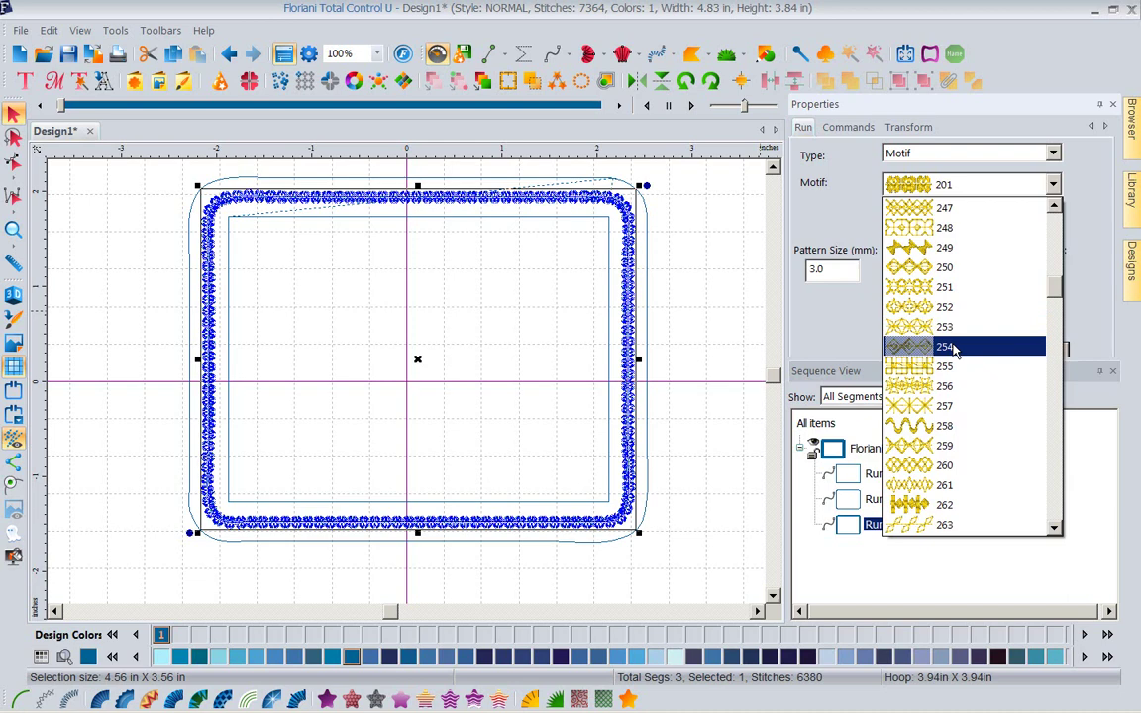
click(950, 347)
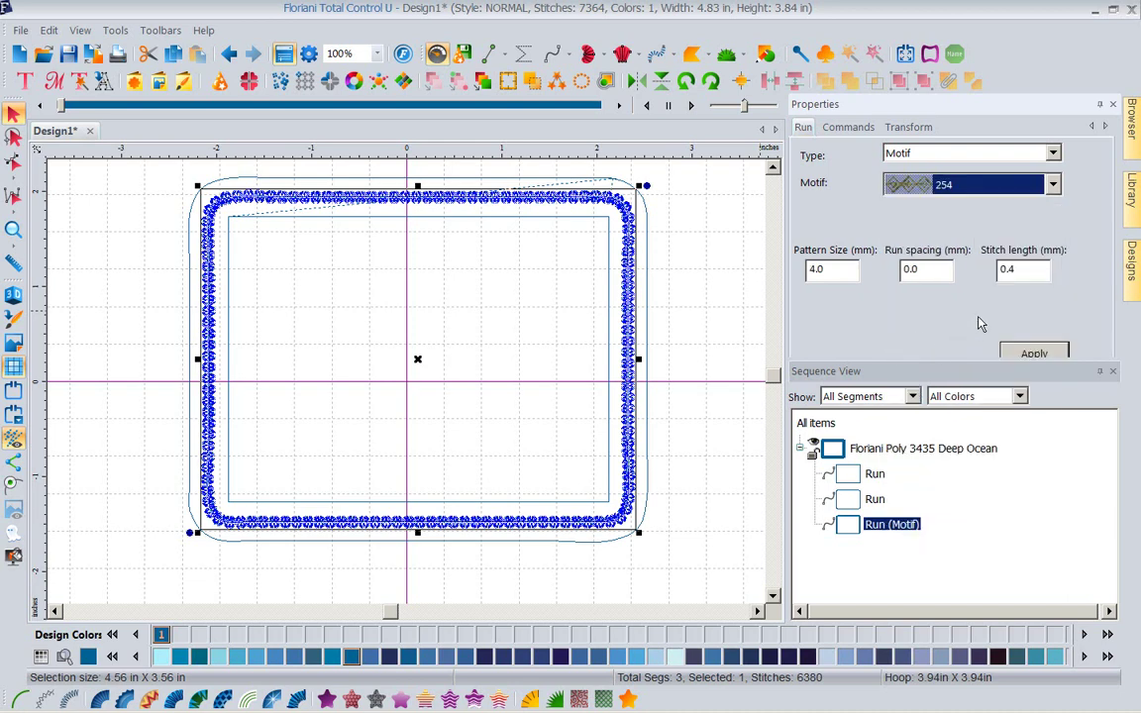
click(1030, 355)
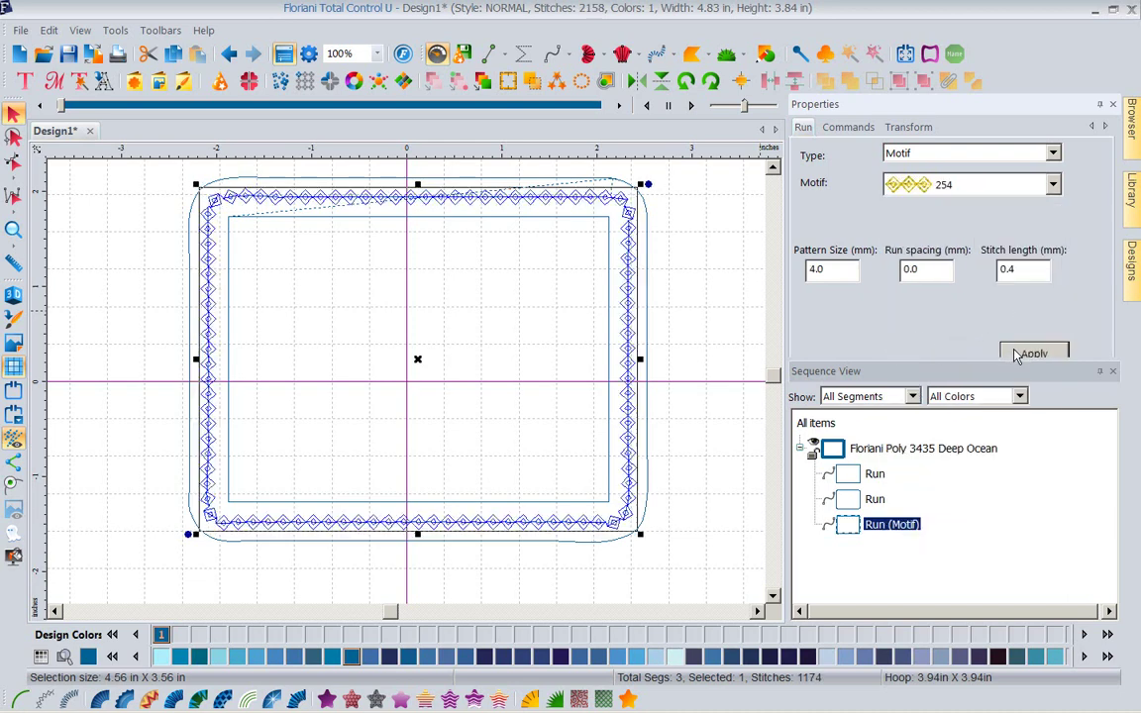
click(648, 243)
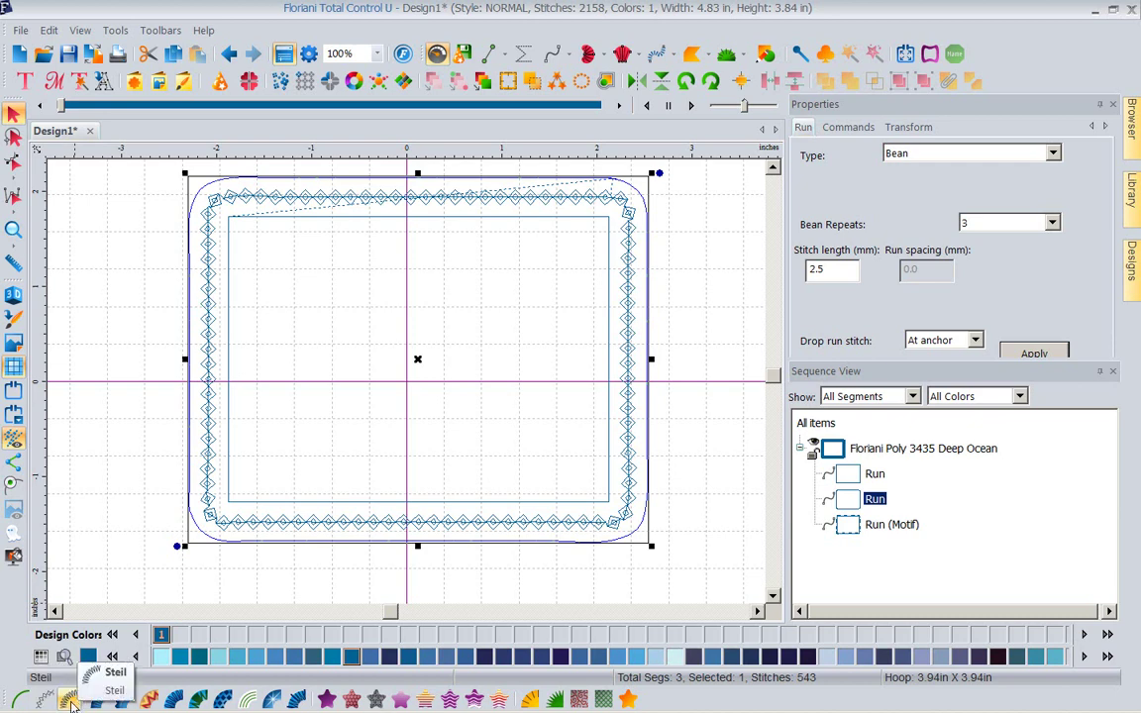
Convert the outer run to a Steil border and narrow it to 2.0 mm.
click(71, 701)
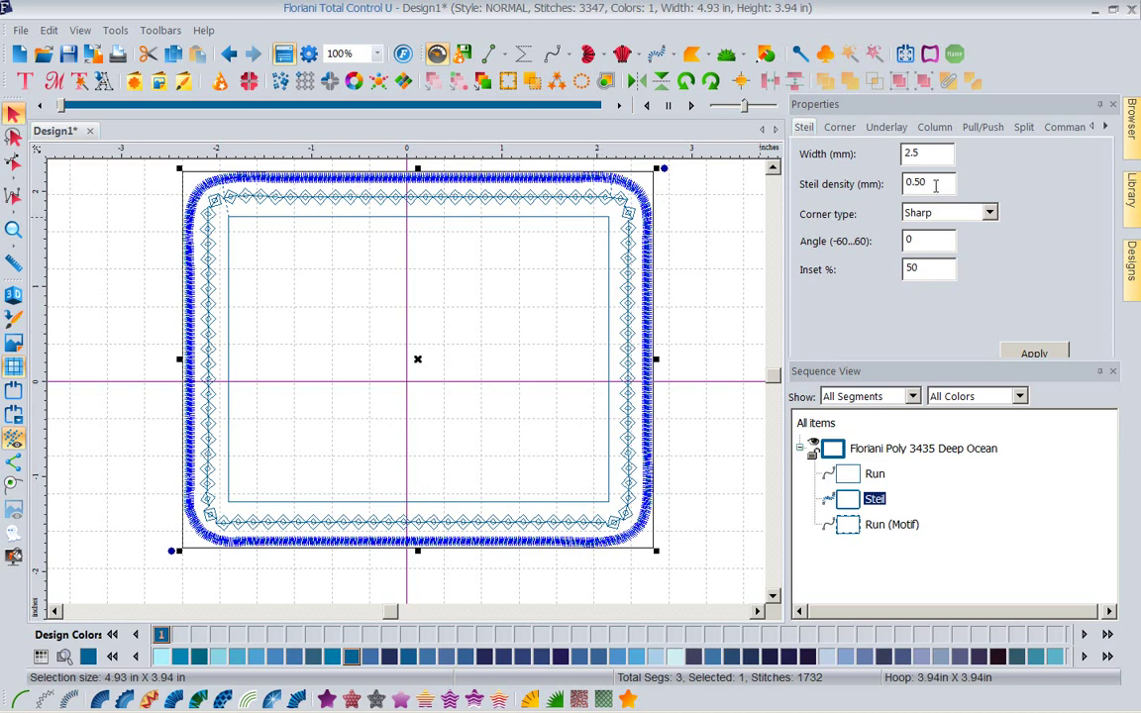
drag(925, 154, 901, 153)
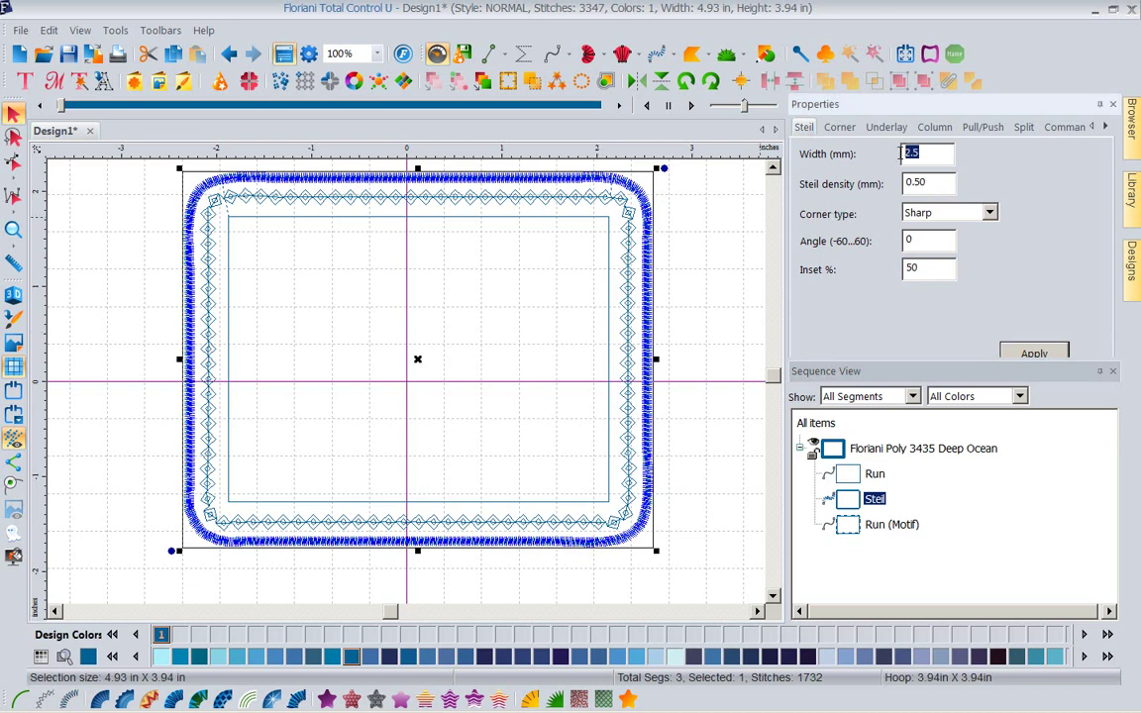
text(2)
click(1033, 351)
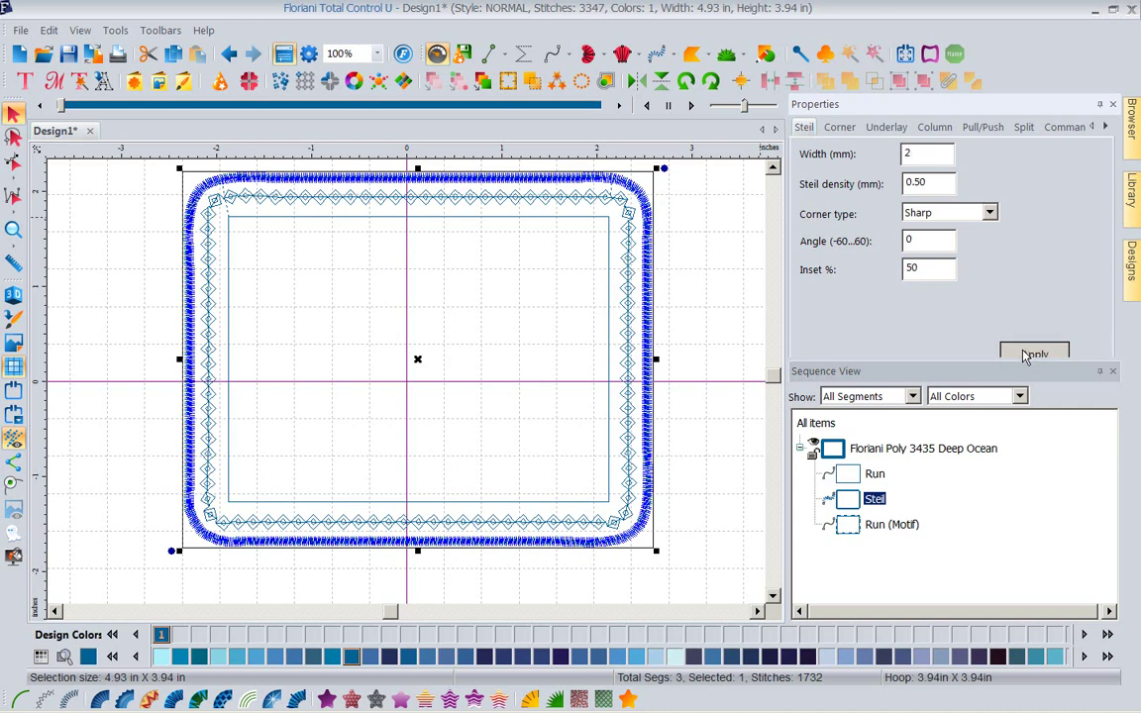
click(1033, 354)
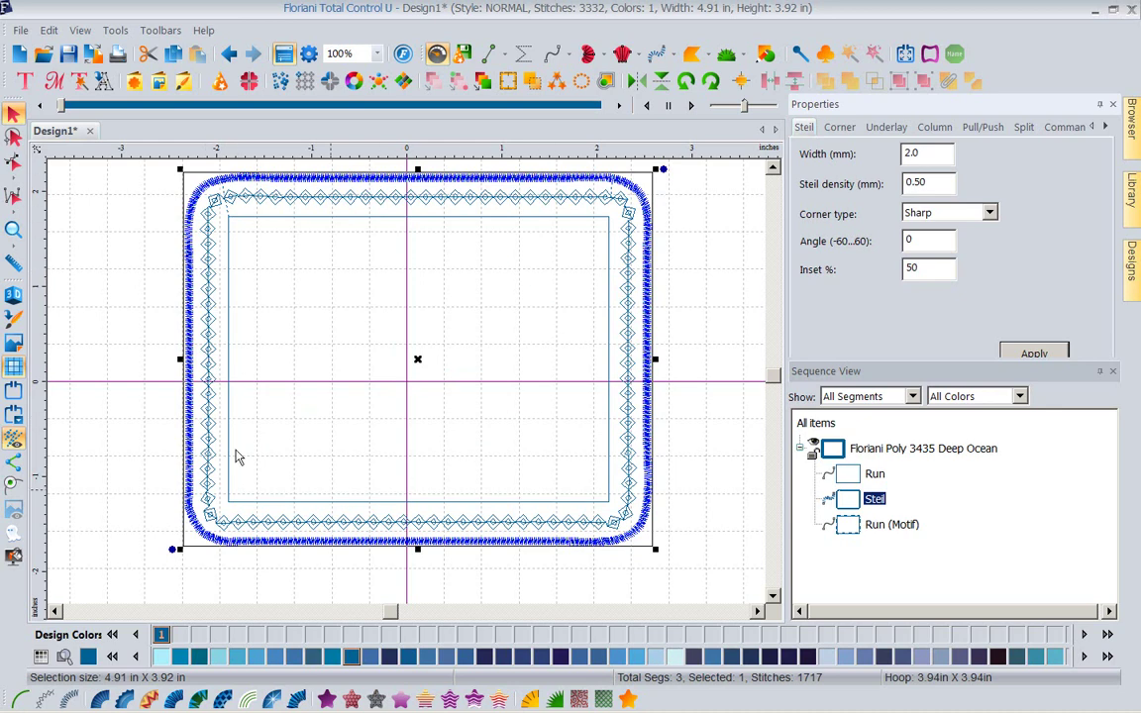
right_click(554, 704)
click(594, 683)
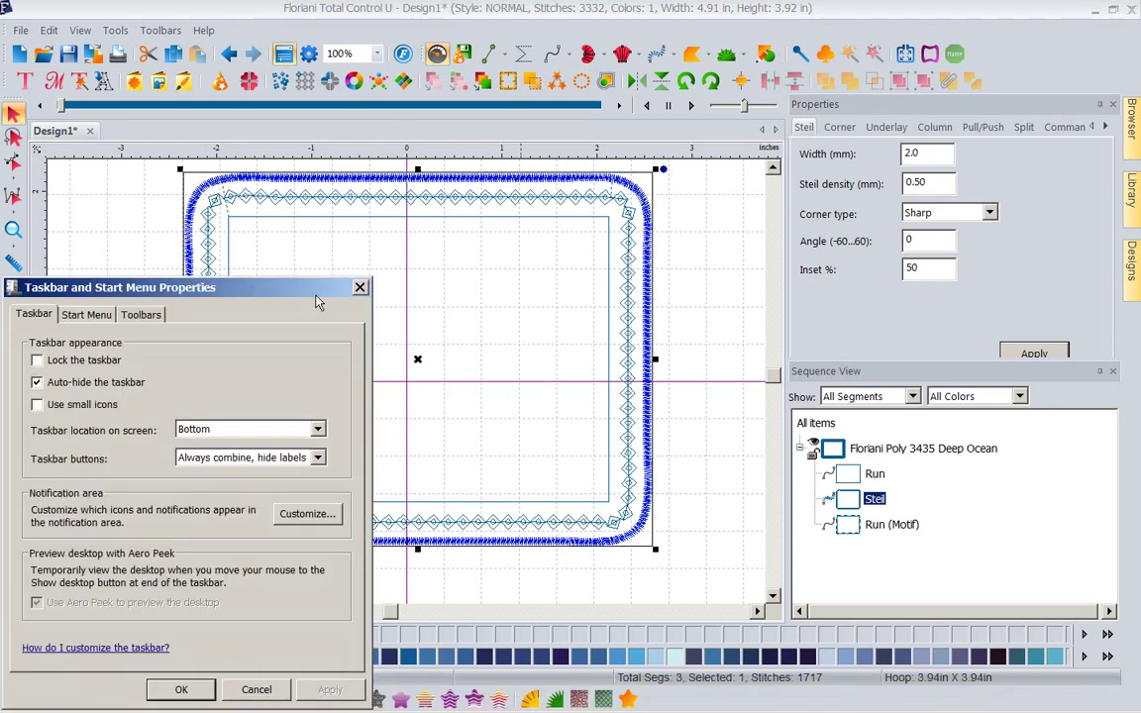
click(325, 286)
Colour the inner motif run Niagara and the Steil border Colony Blue.
click(139, 252)
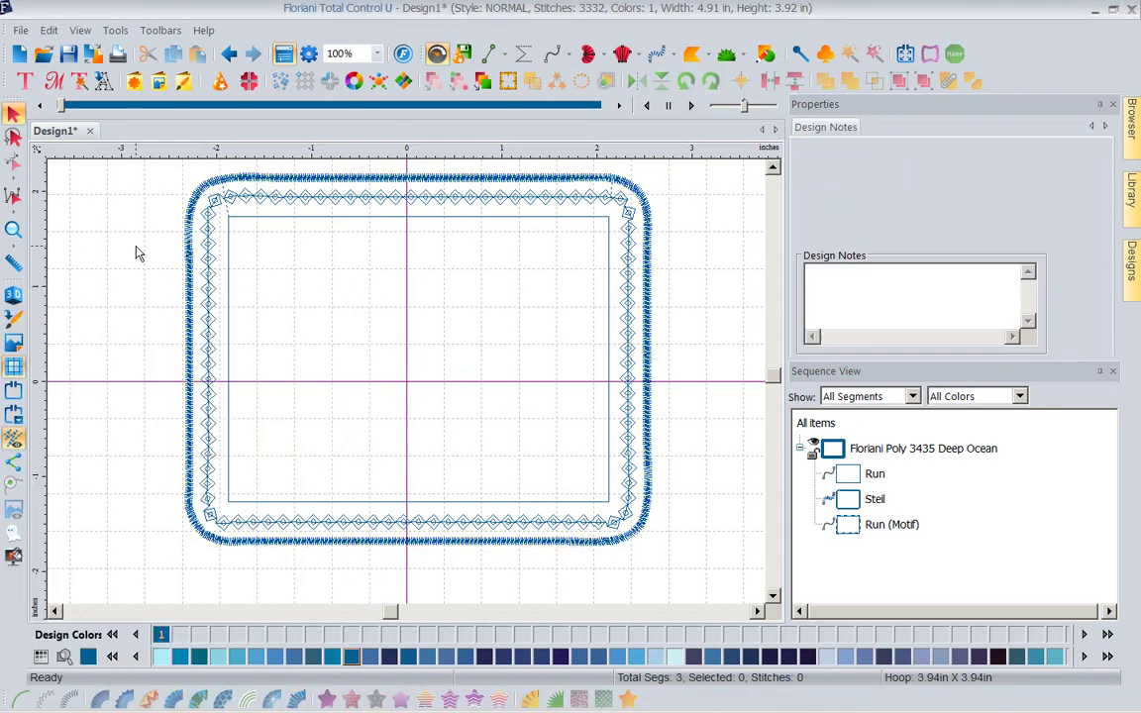
click(227, 192)
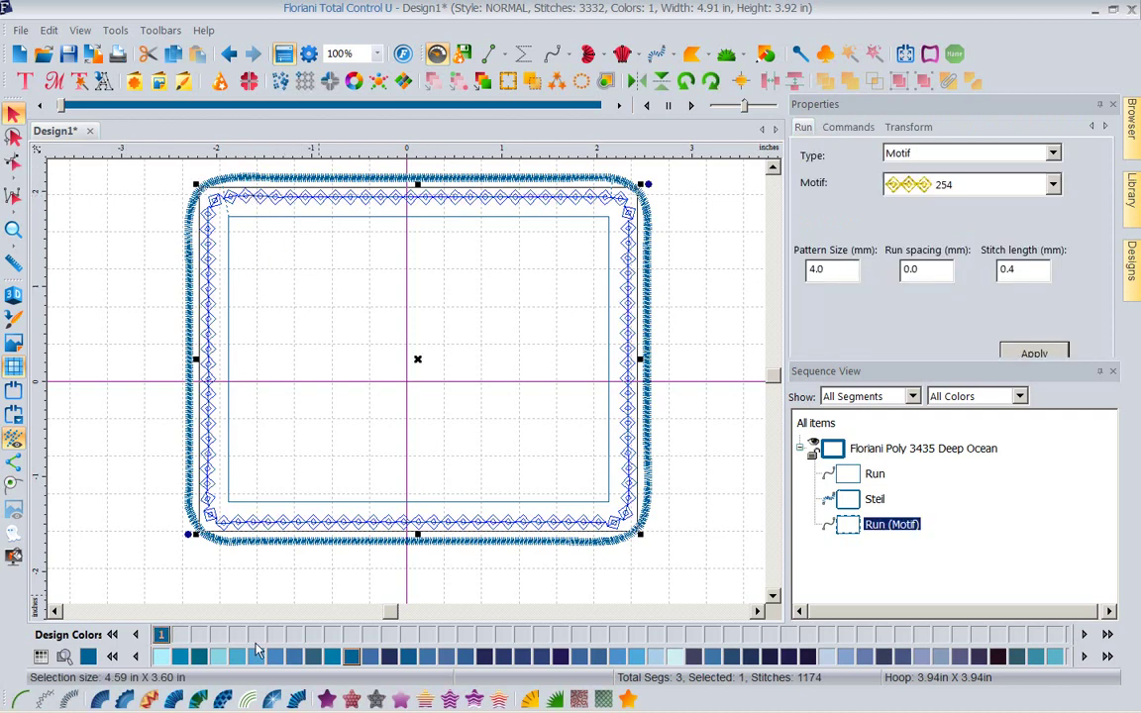
click(182, 657)
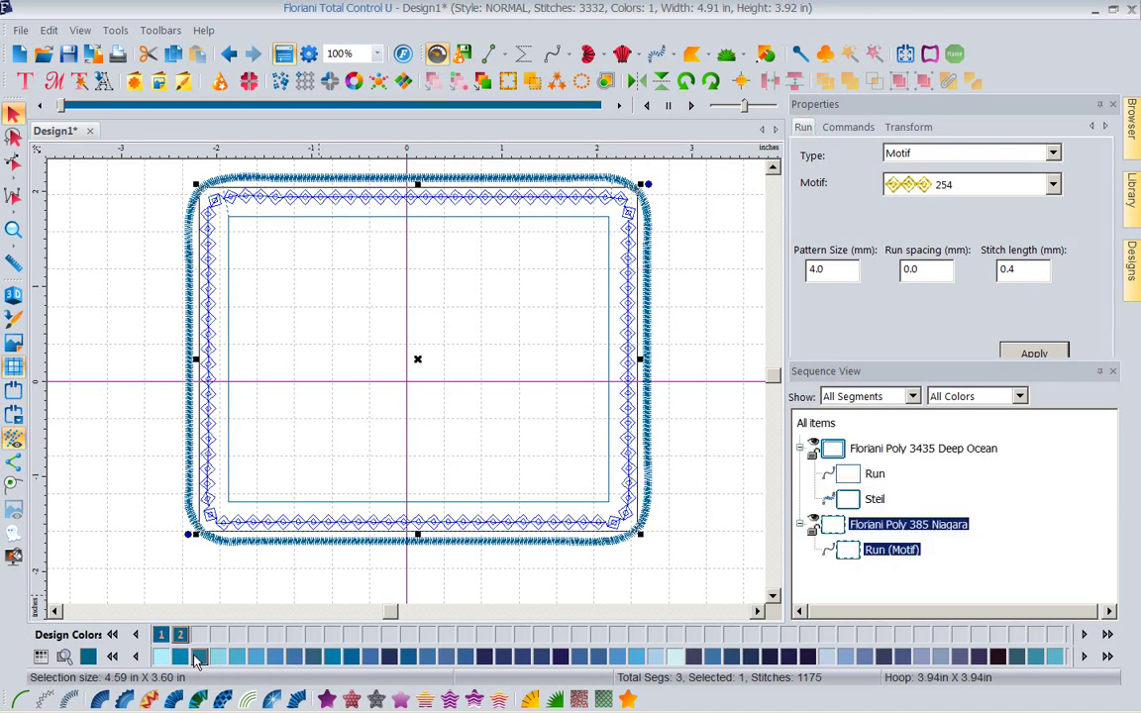
click(649, 424)
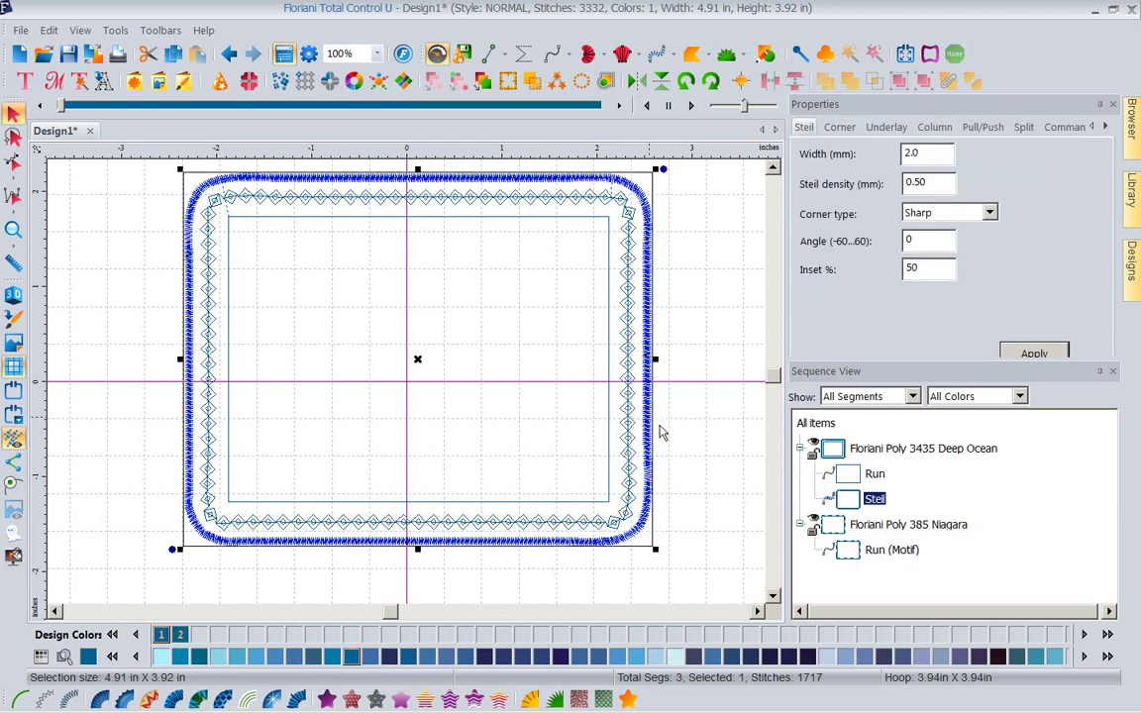
click(1040, 651)
click(702, 424)
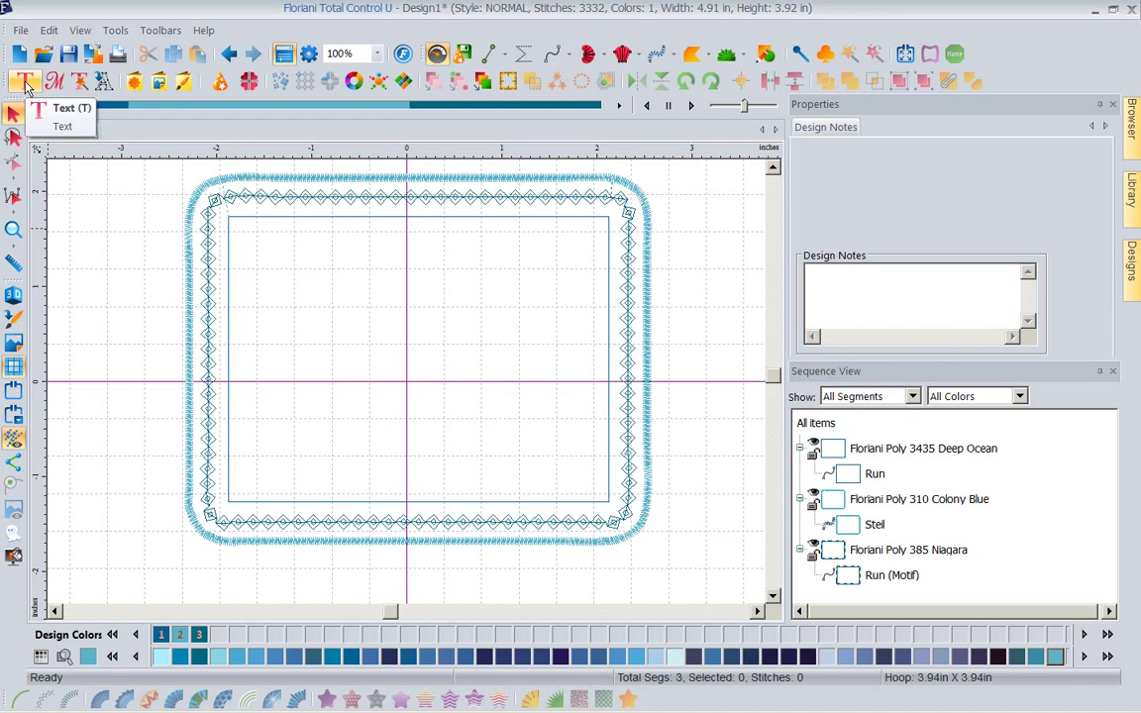
Place a basic MY TEXT lettering object inside the border and browse the font list.
click(27, 85)
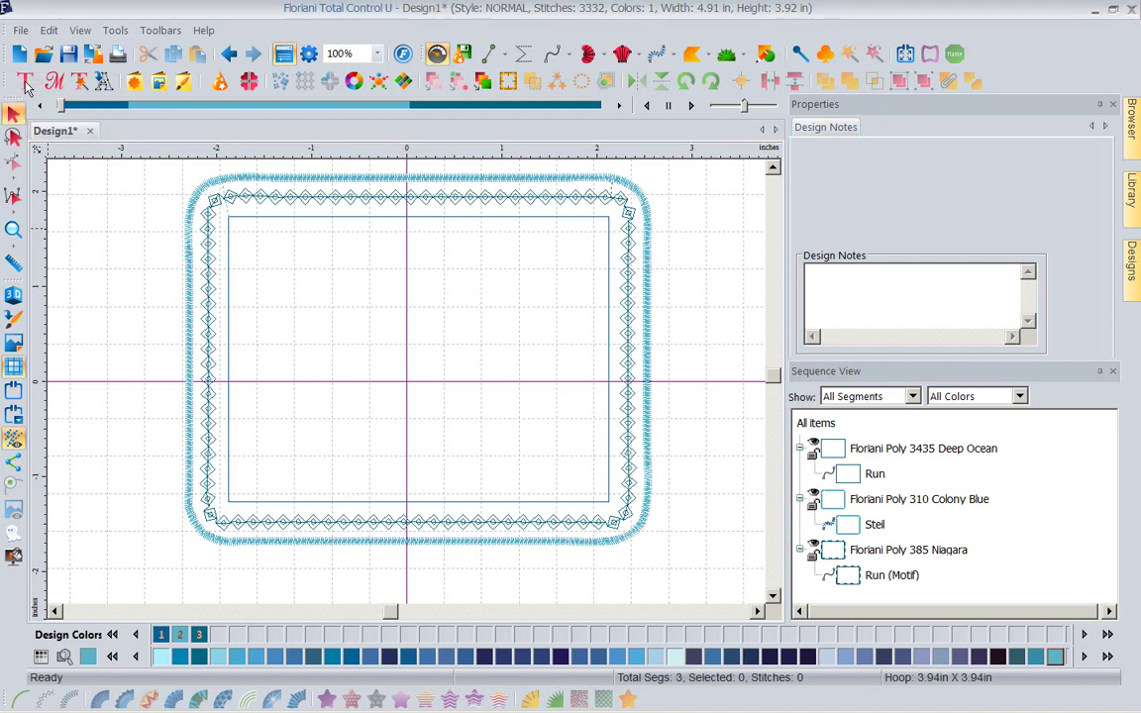
click(26, 83)
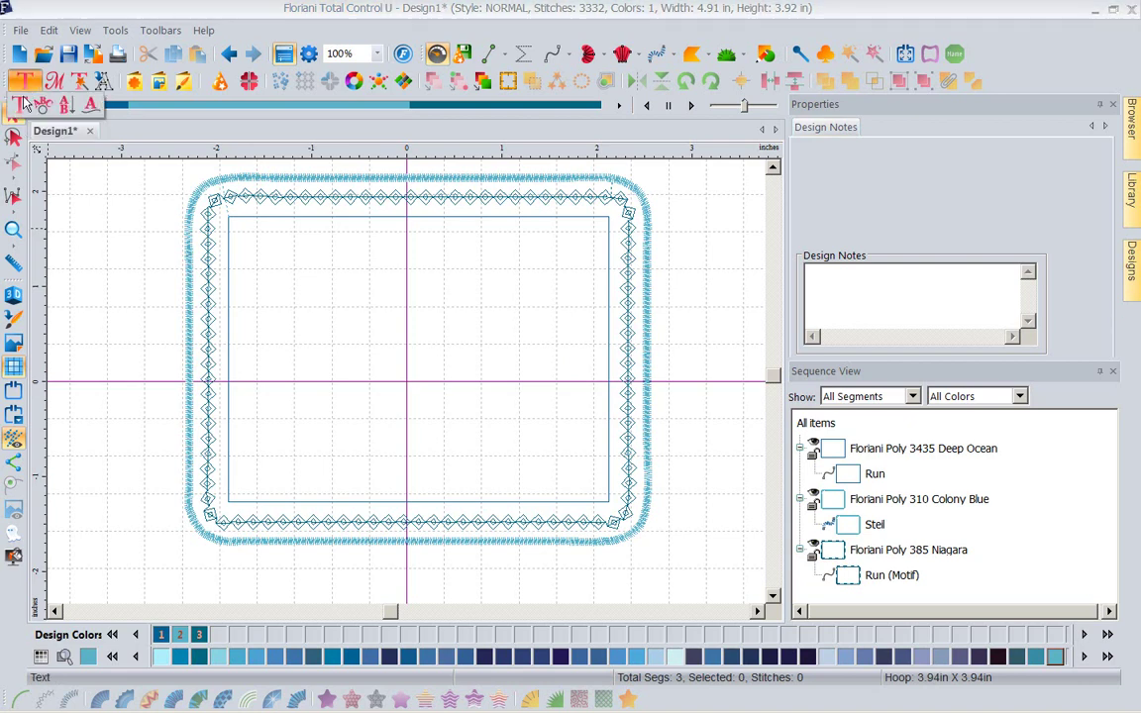
click(19, 106)
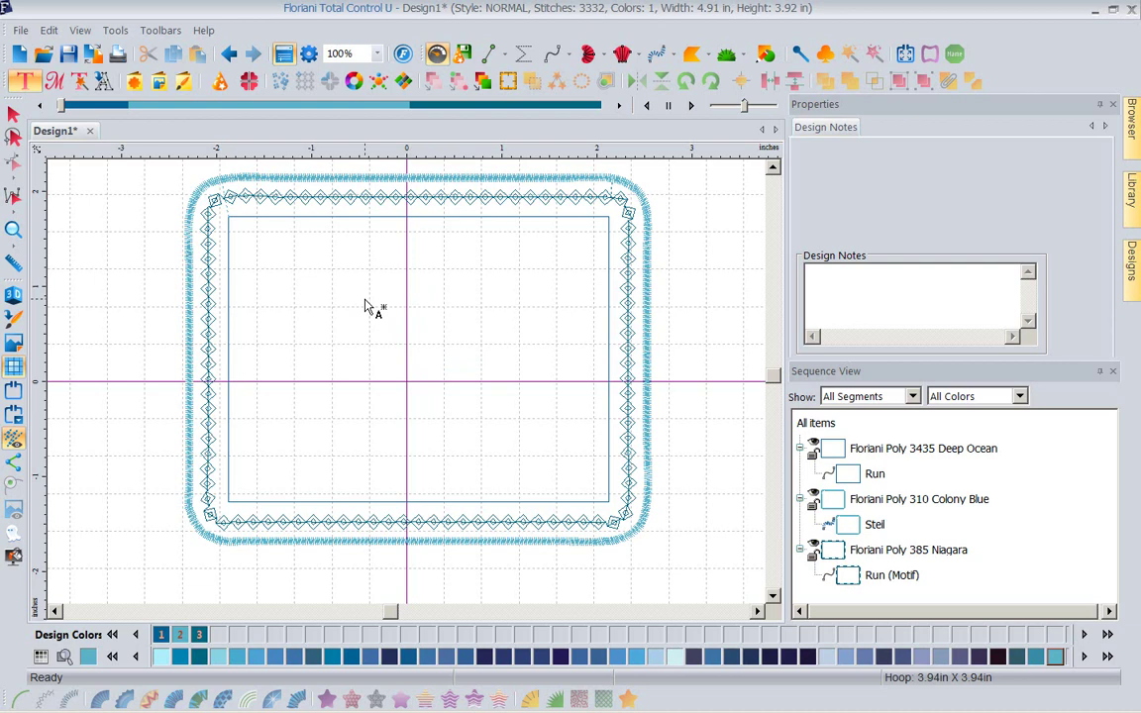
click(364, 302)
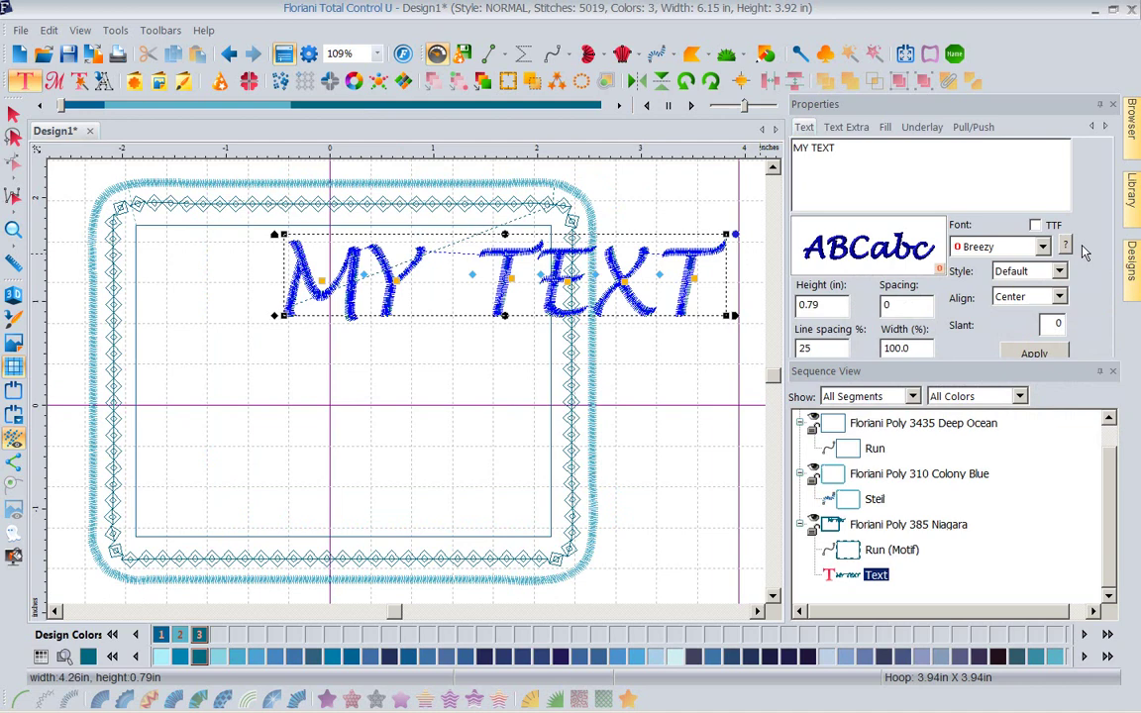
click(1041, 246)
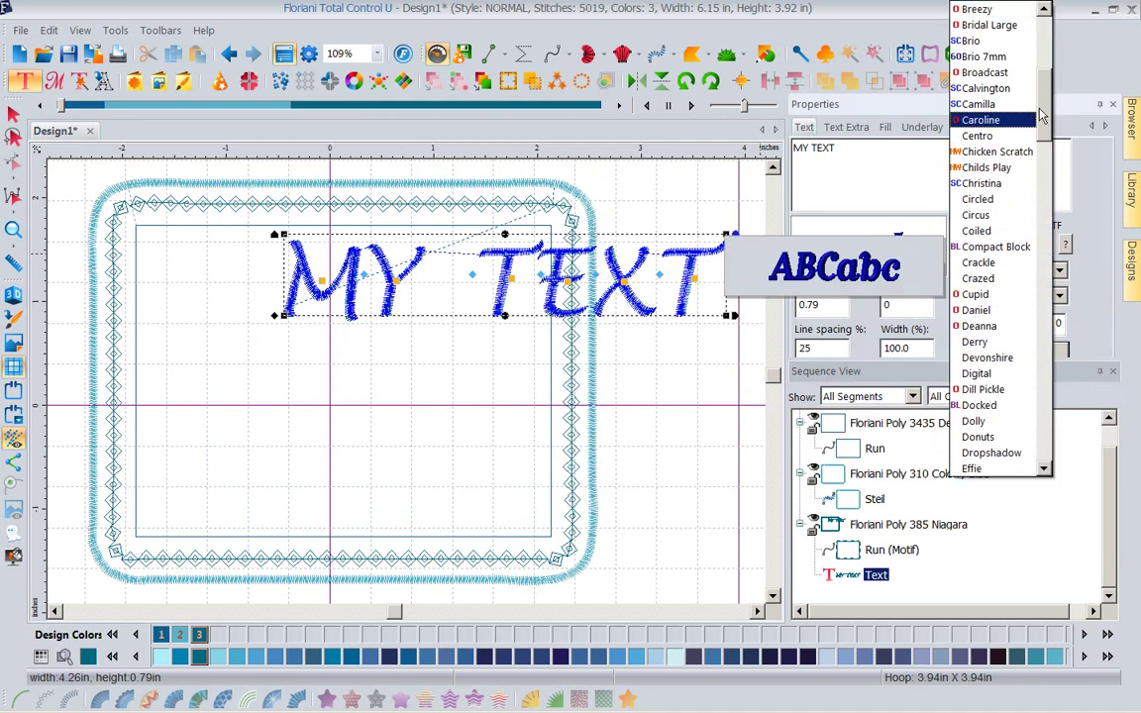
drag(1041, 117, 1071, 284)
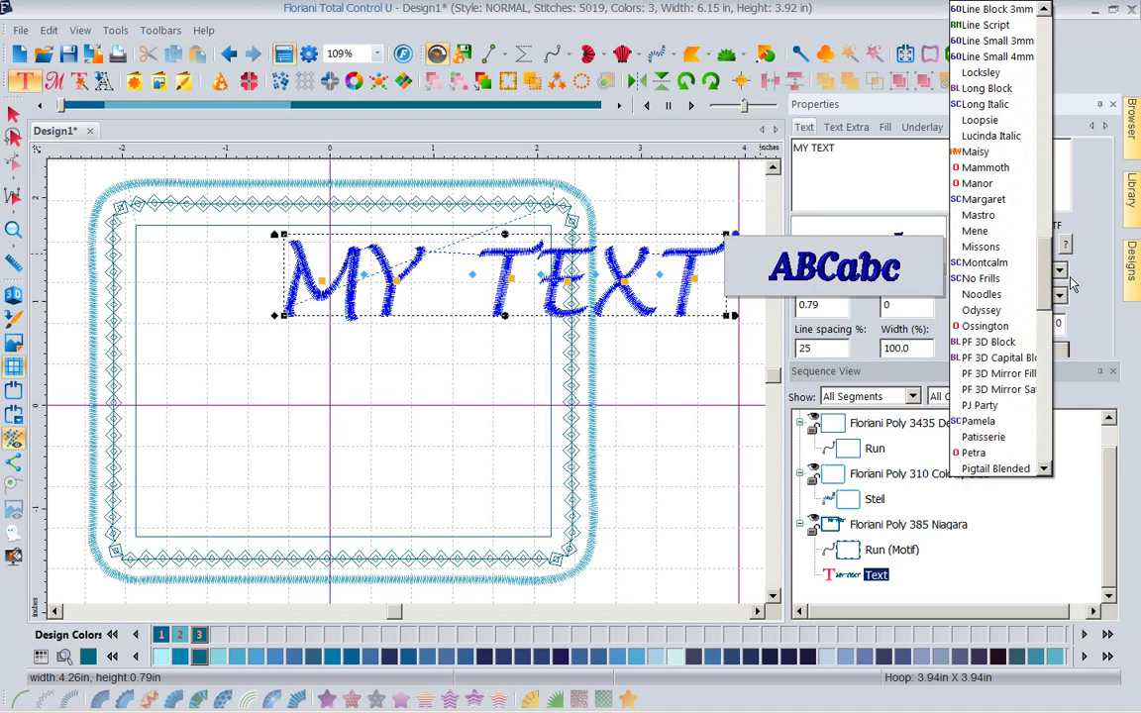
drag(1072, 284, 1071, 316)
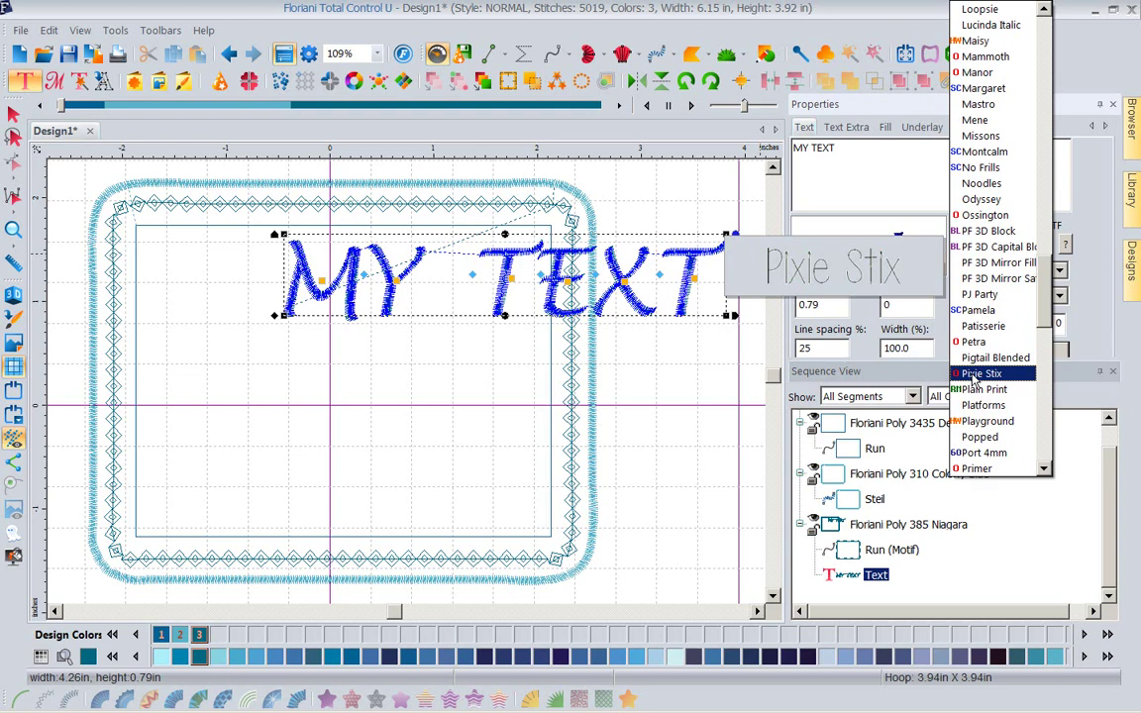
Set Pixie Stix with three lines 'Made with Love', 'by', 'Martie', and apply.
click(978, 374)
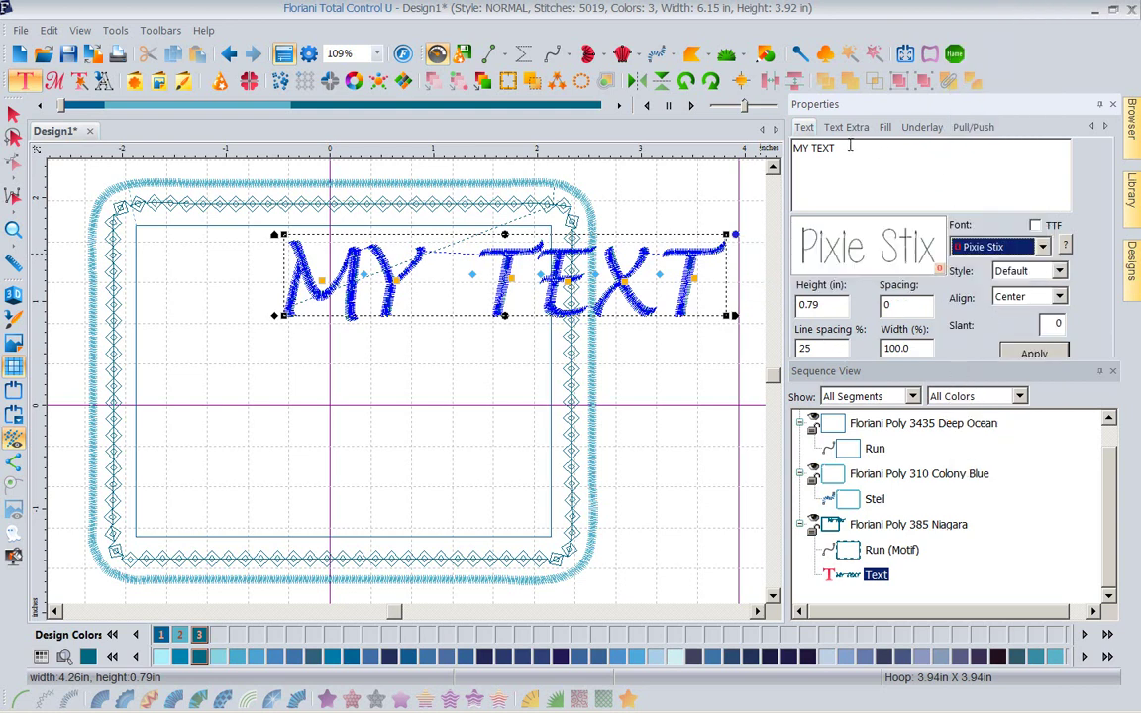
key(shift+Tab)
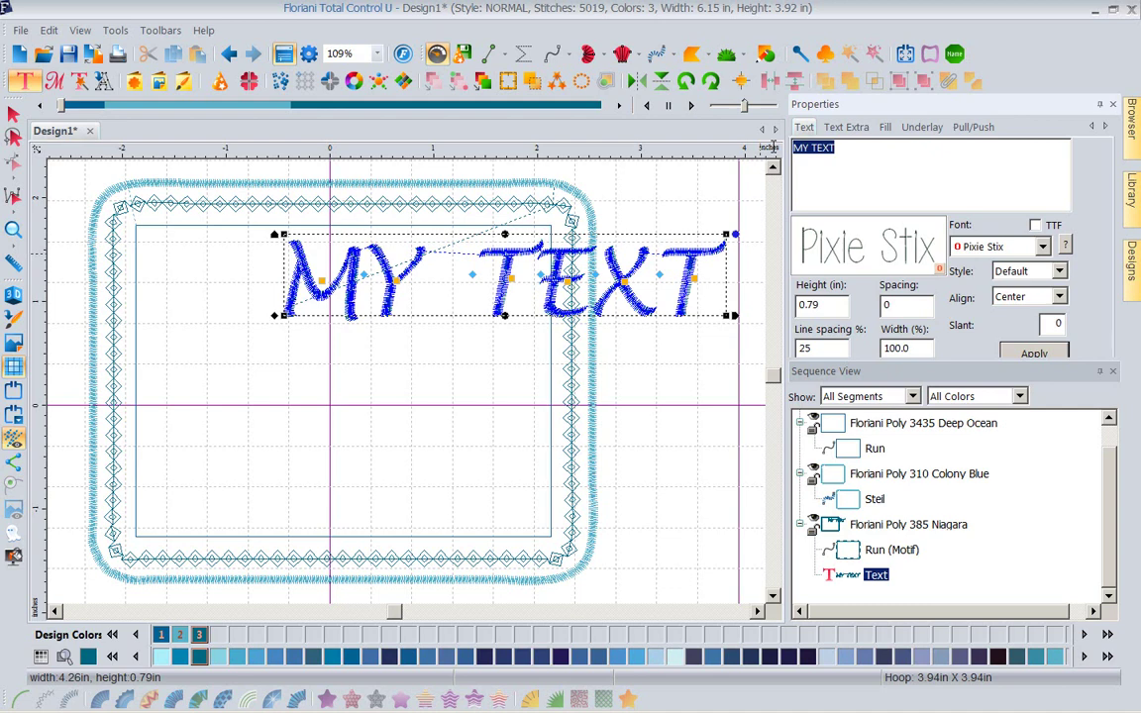
text(Made)
text( with )
text(Lo)
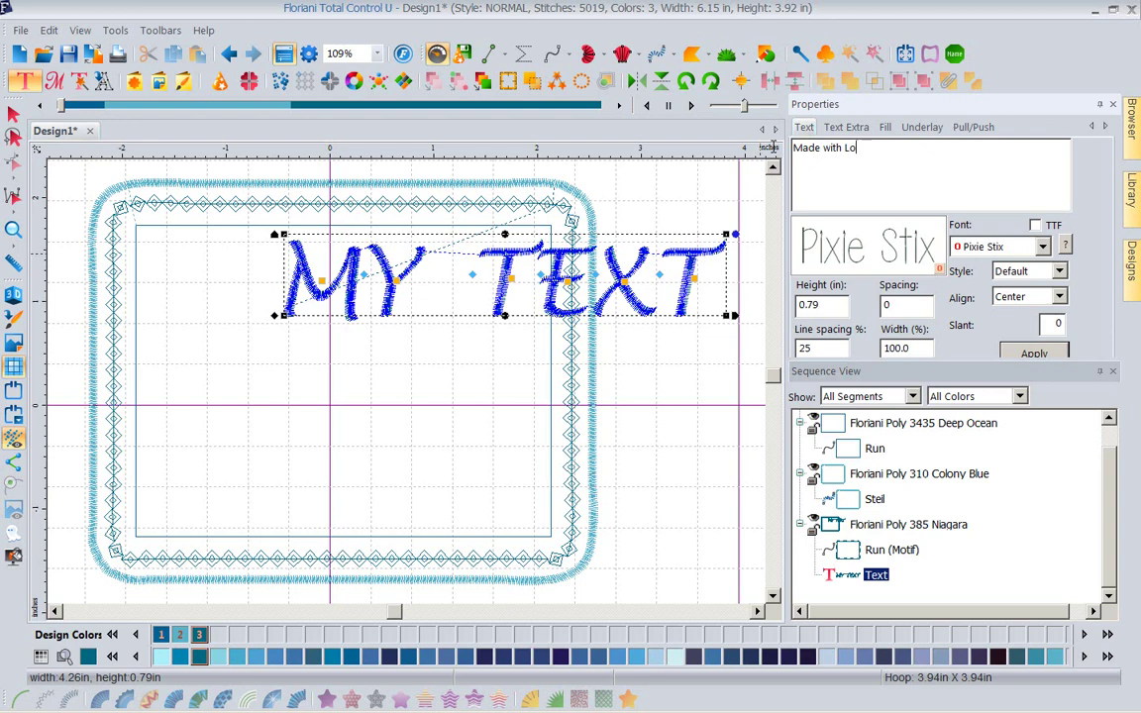
text(ve)
key(Return)
text(by)
key(Return)
text(Martie)
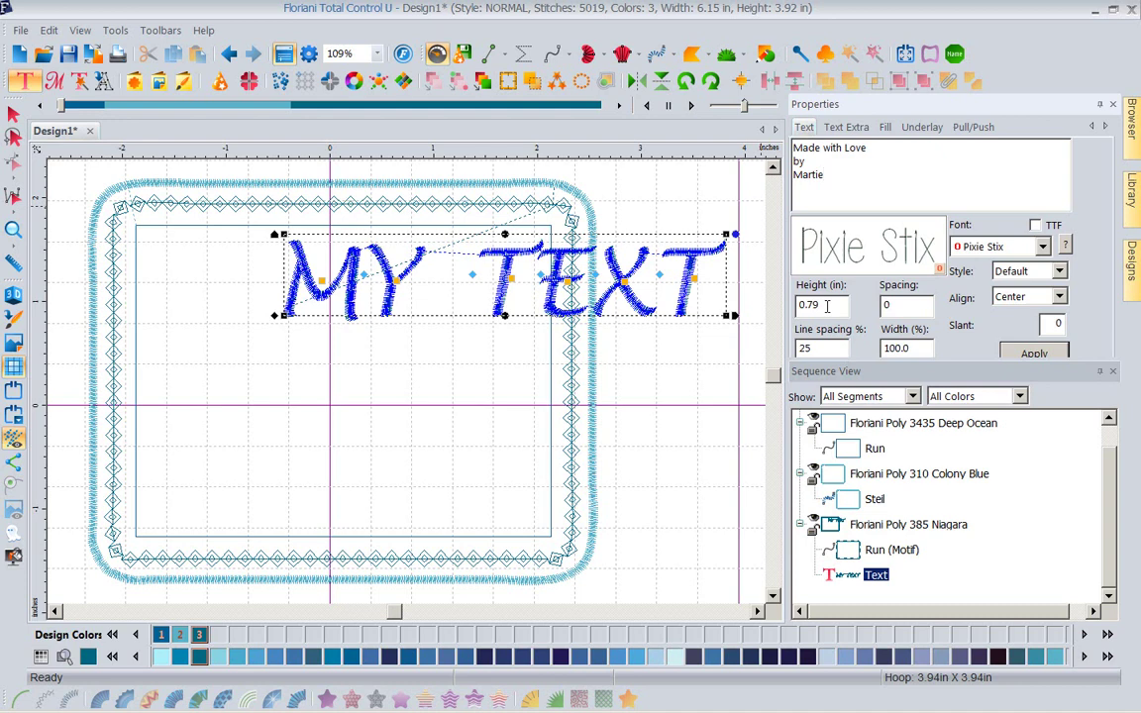
click(1022, 354)
click(1022, 355)
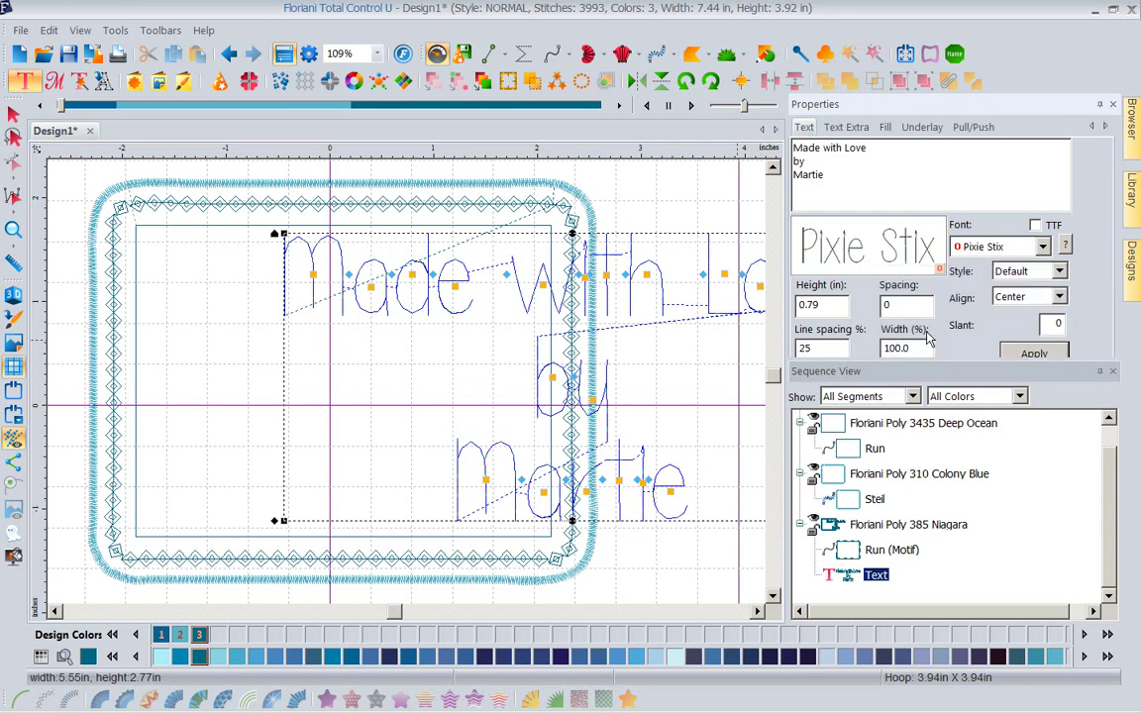
click(1059, 271)
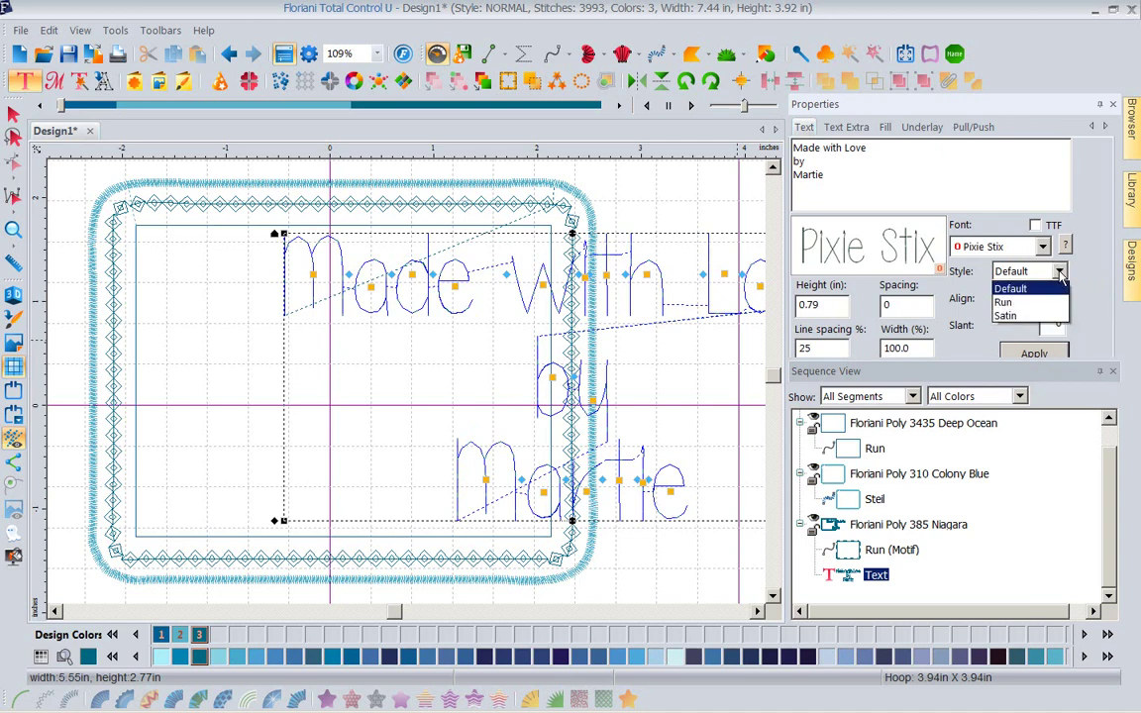
Set the lettering to Run style, move it left, and keep its height at 0.79 in.
click(1020, 305)
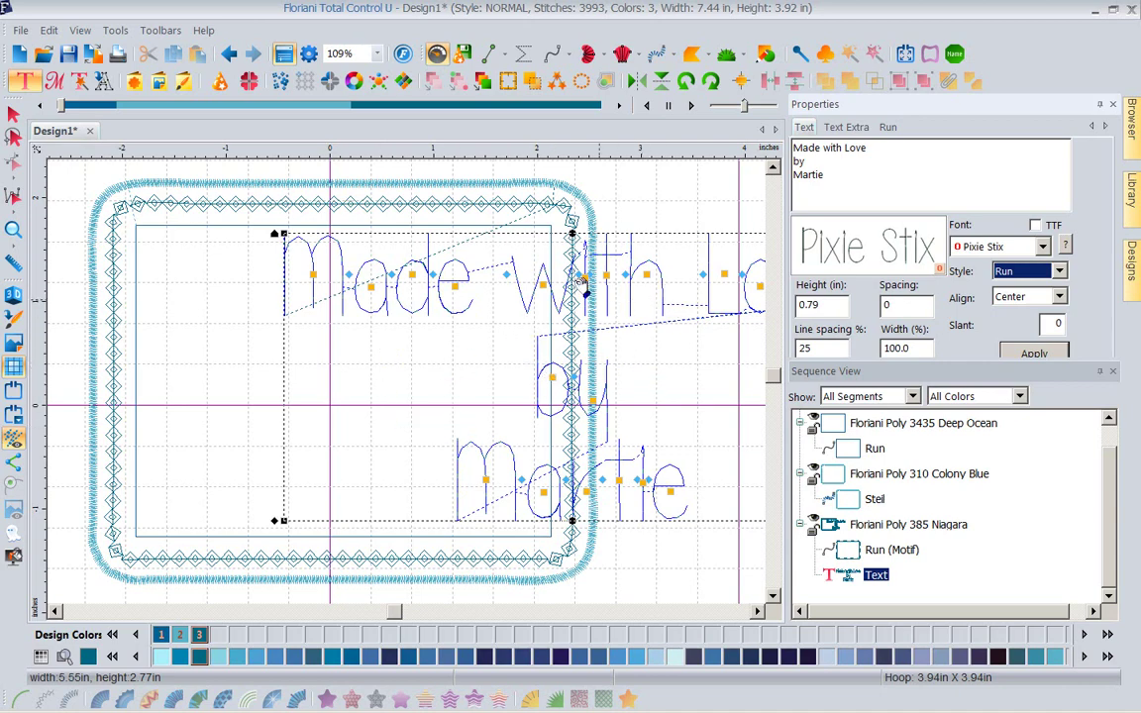
mouse_move(522, 247)
mouse_down()
mouse_move(328, 273)
mouse_move(298, 246)
mouse_move(377, 249)
mouse_up()
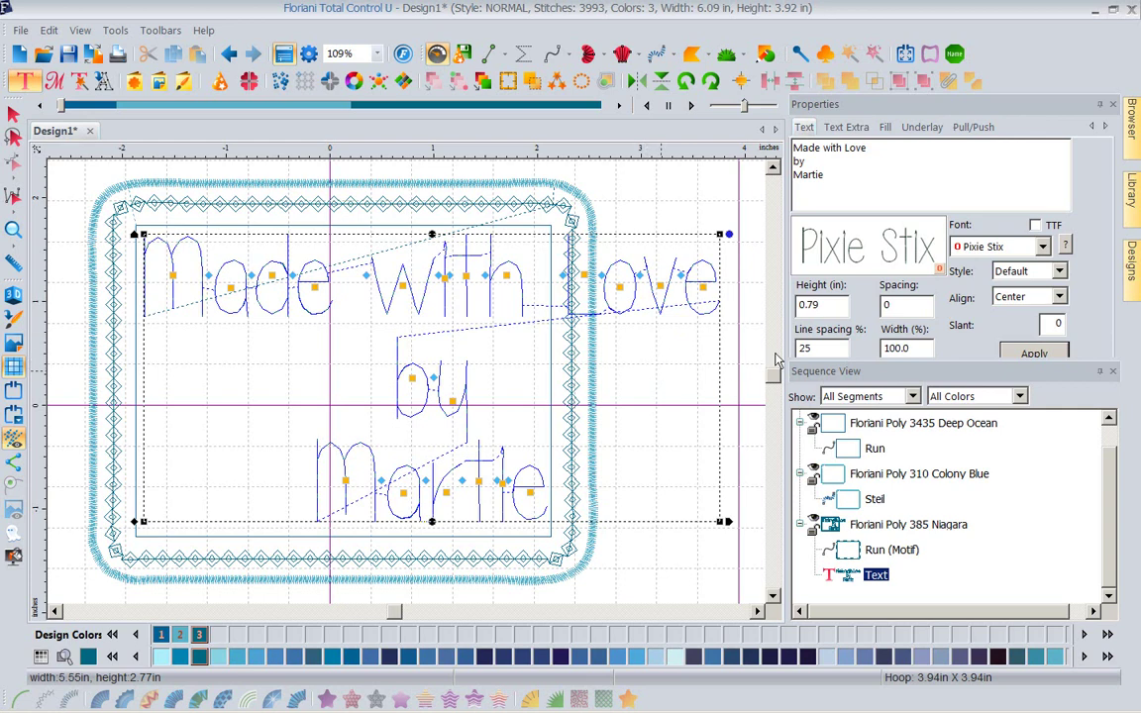
double_click(812, 304)
text(.5)
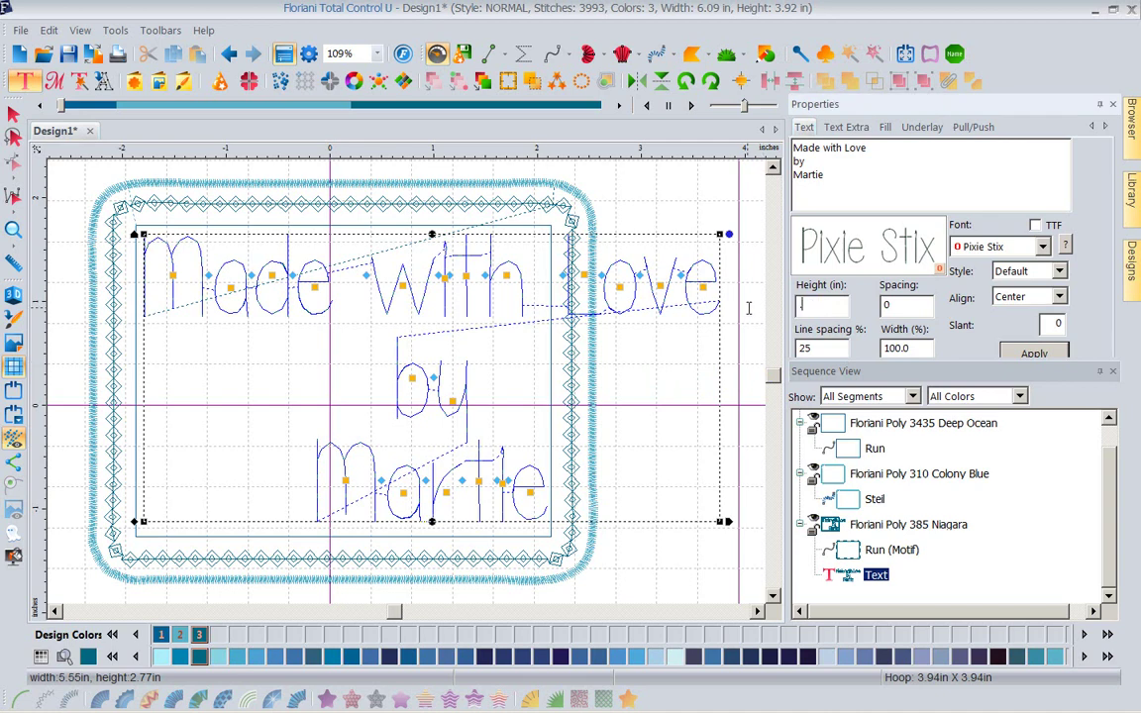
click(1026, 354)
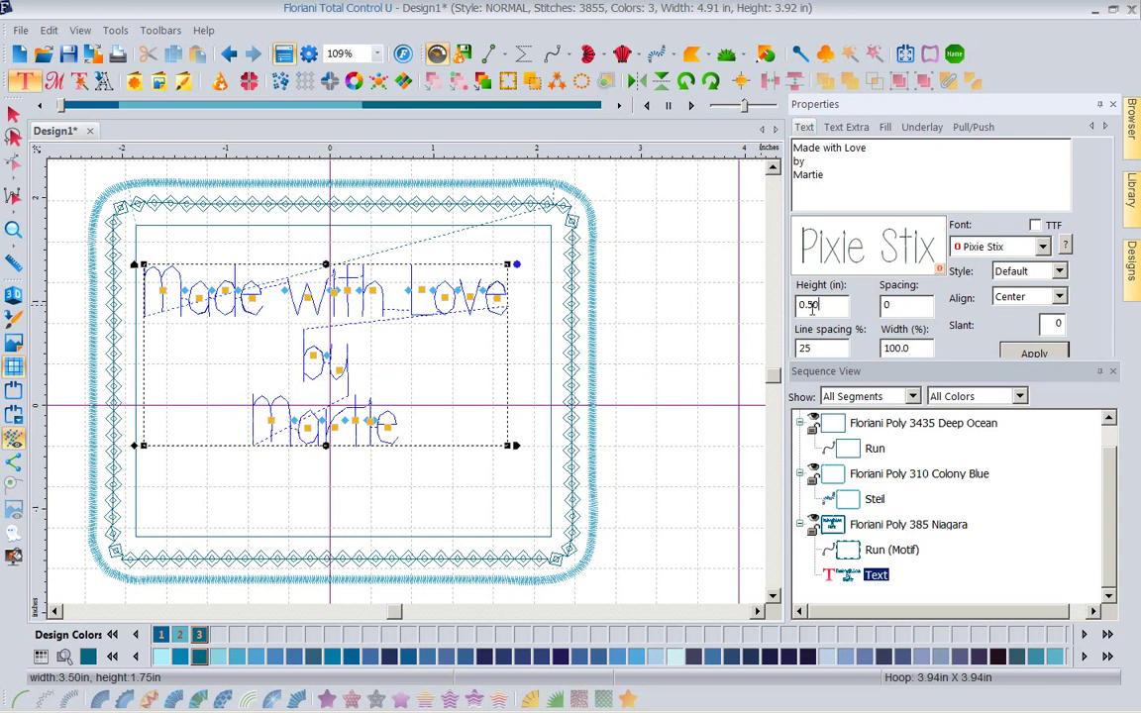
key(Tab)
text(.79)
click(1020, 356)
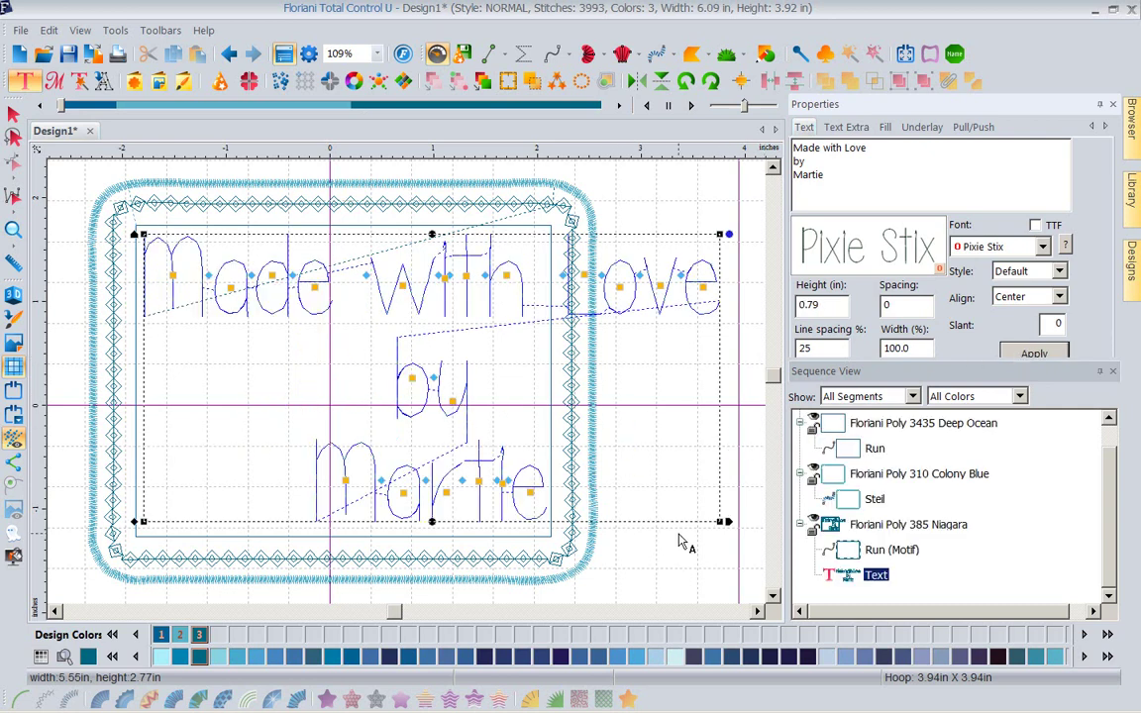
Select the motif, Colony Blue, Deep Ocean and Run border segments and group them.
click(567, 577)
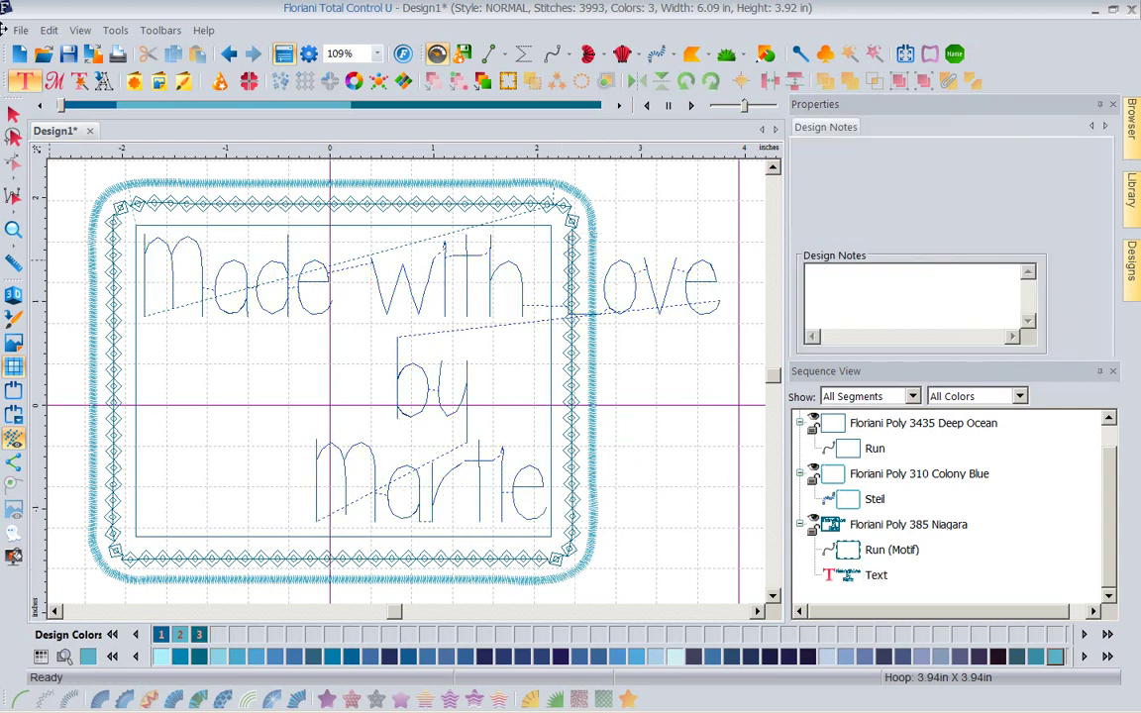
click(14, 112)
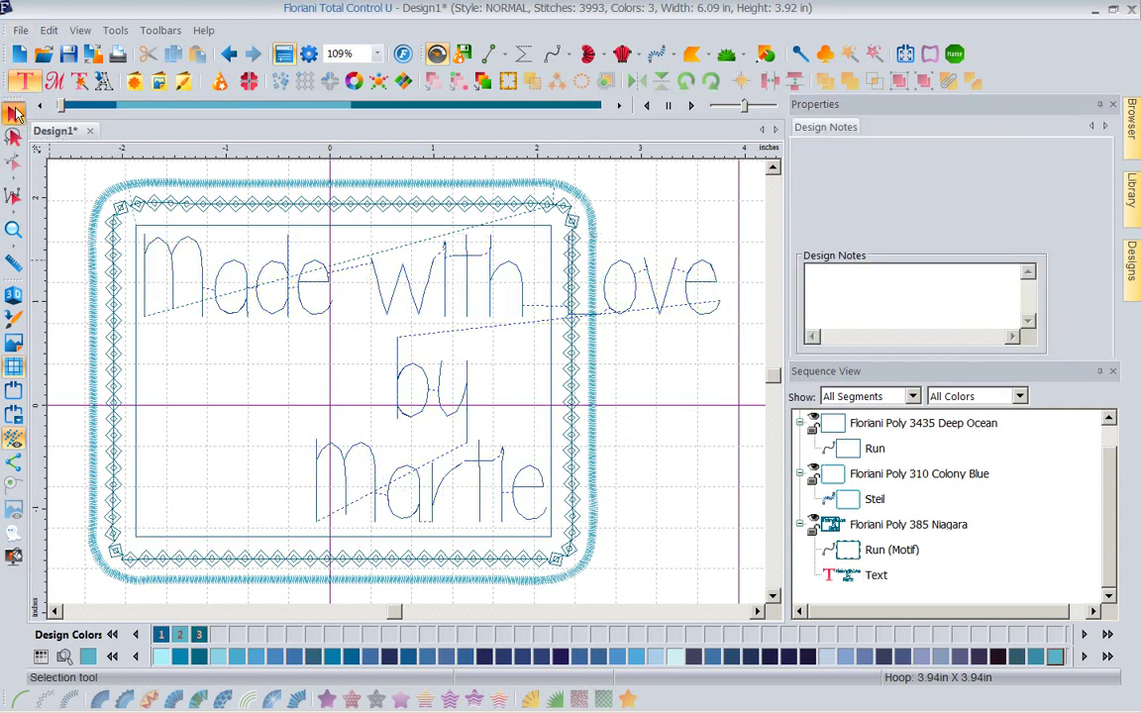
click(248, 183)
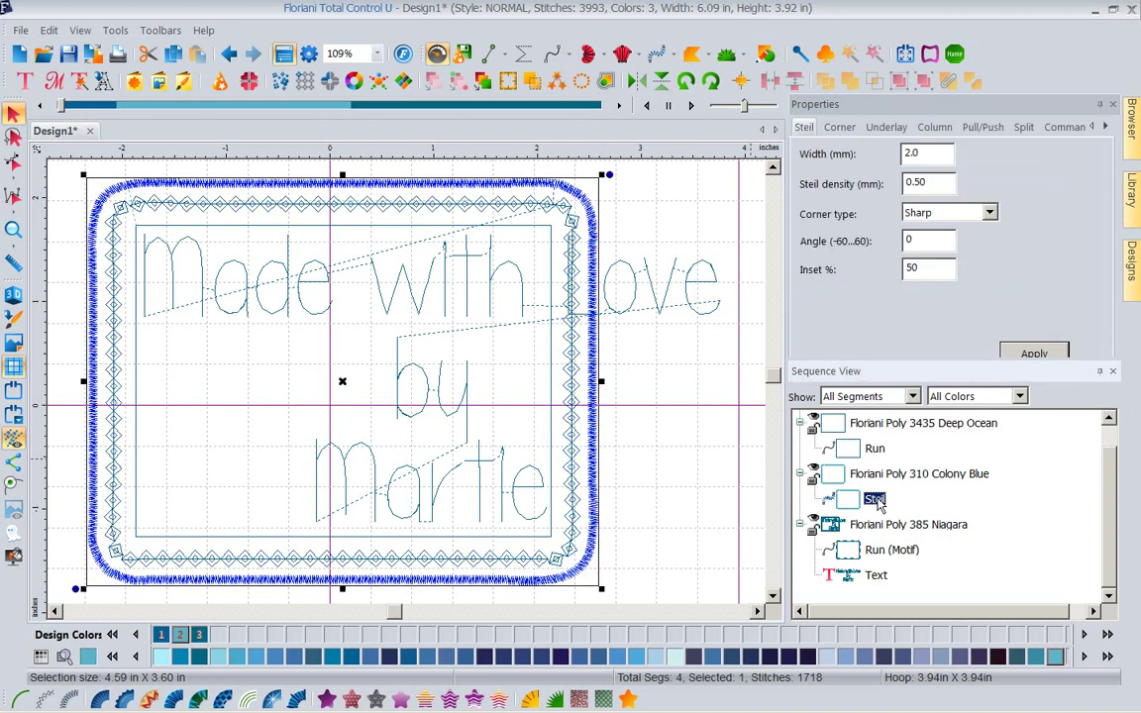
click(1109, 421)
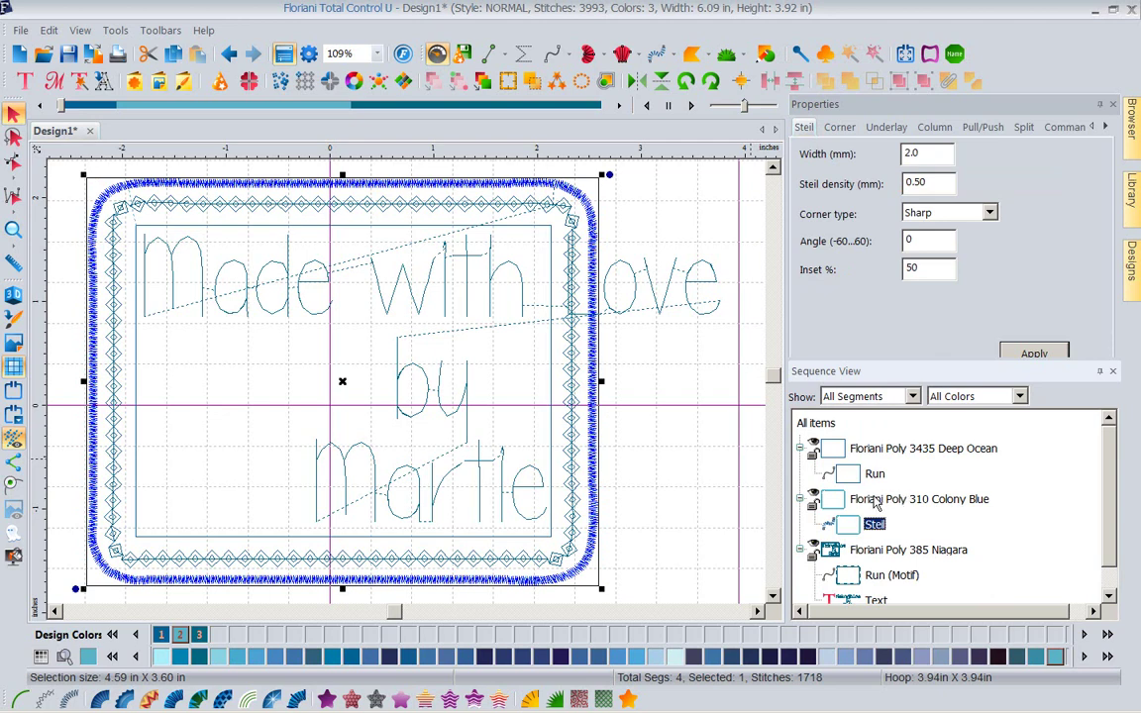
click(856, 503)
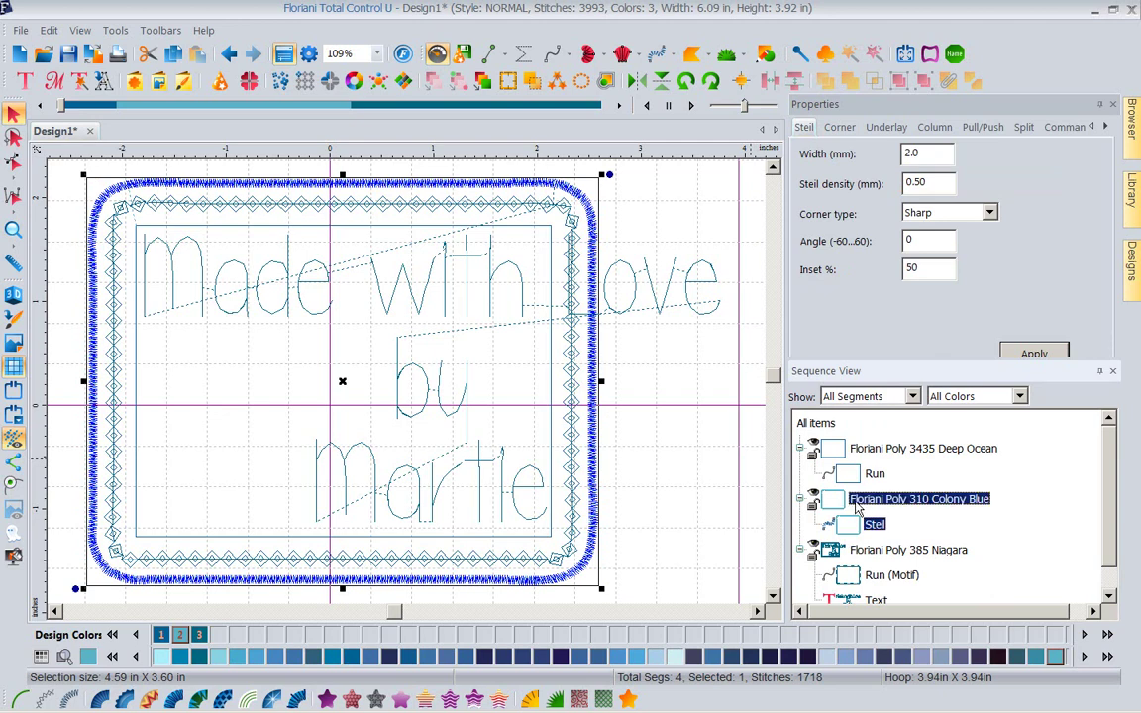
ctrl+click(865, 451)
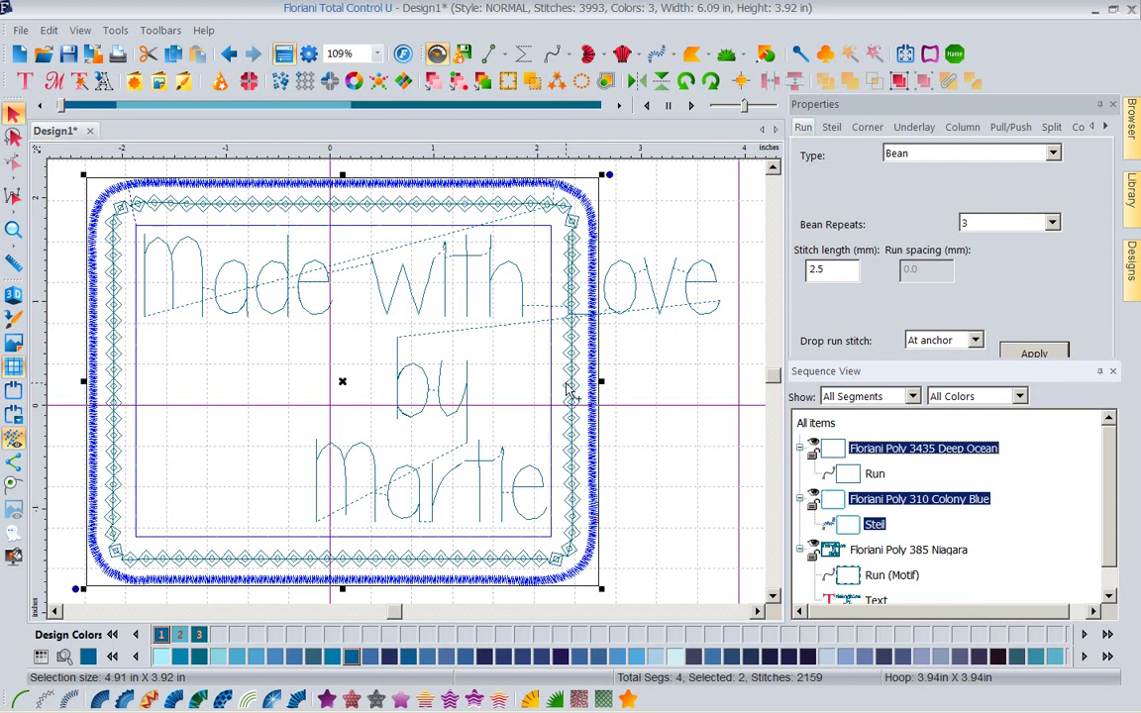
click(569, 393)
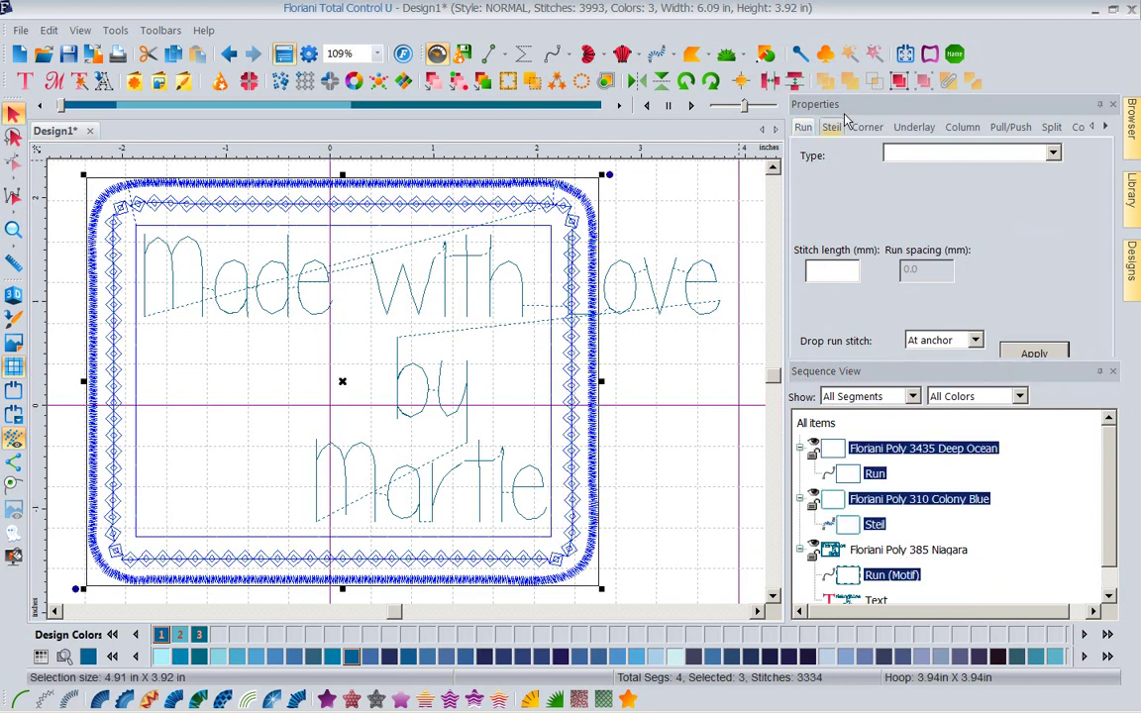
click(897, 84)
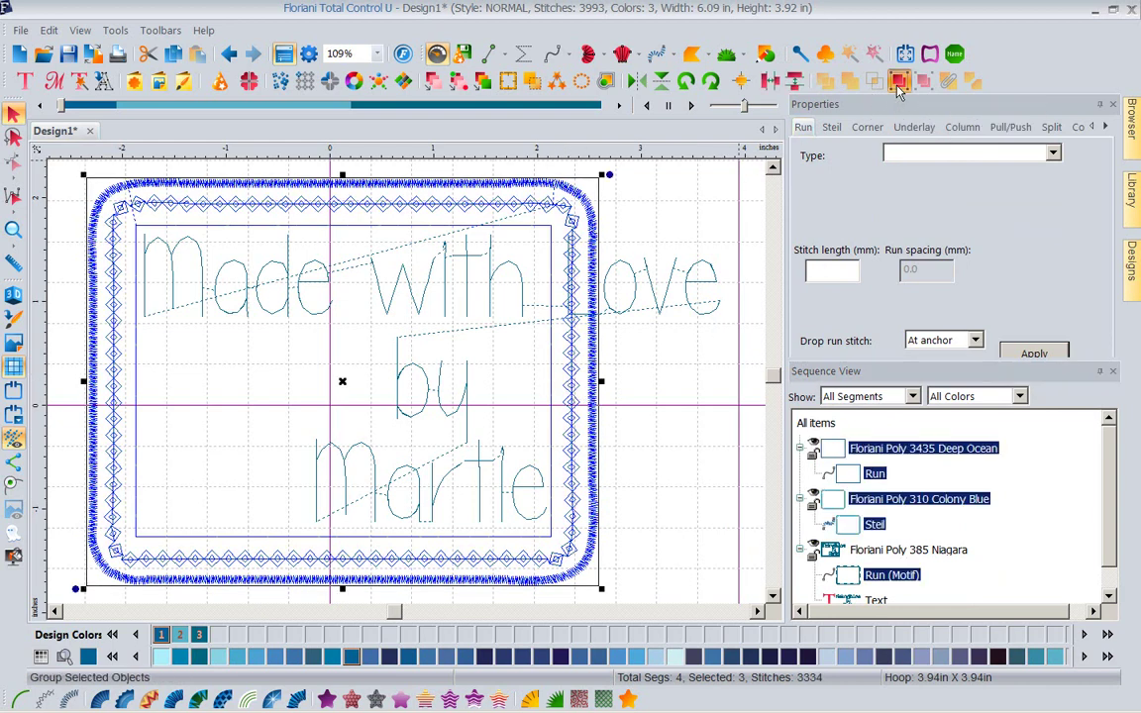
click(694, 198)
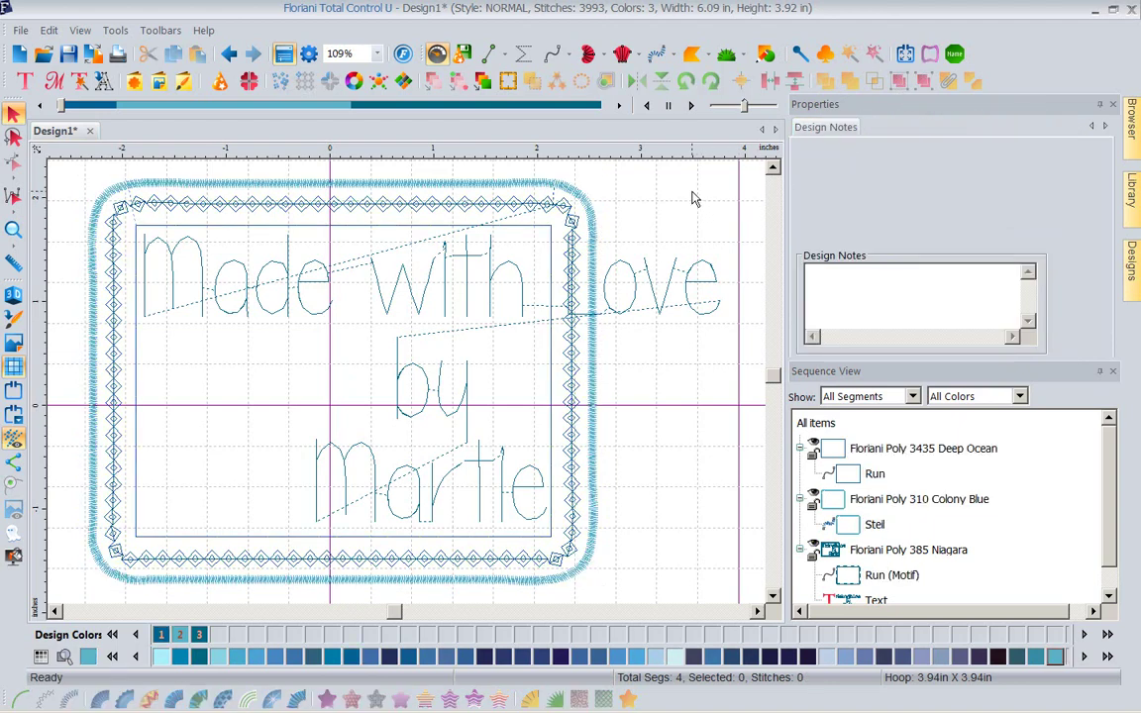
Resize the grouped border horizontally to about 5.89 inches wide.
click(586, 430)
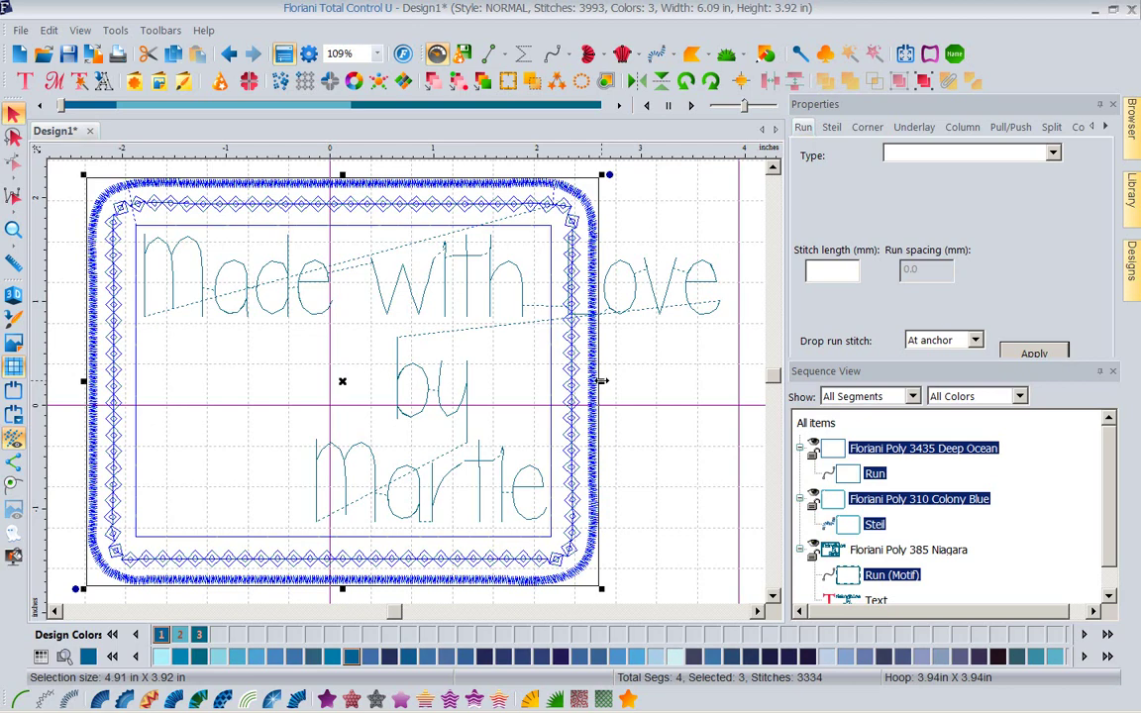
drag(602, 380, 772, 373)
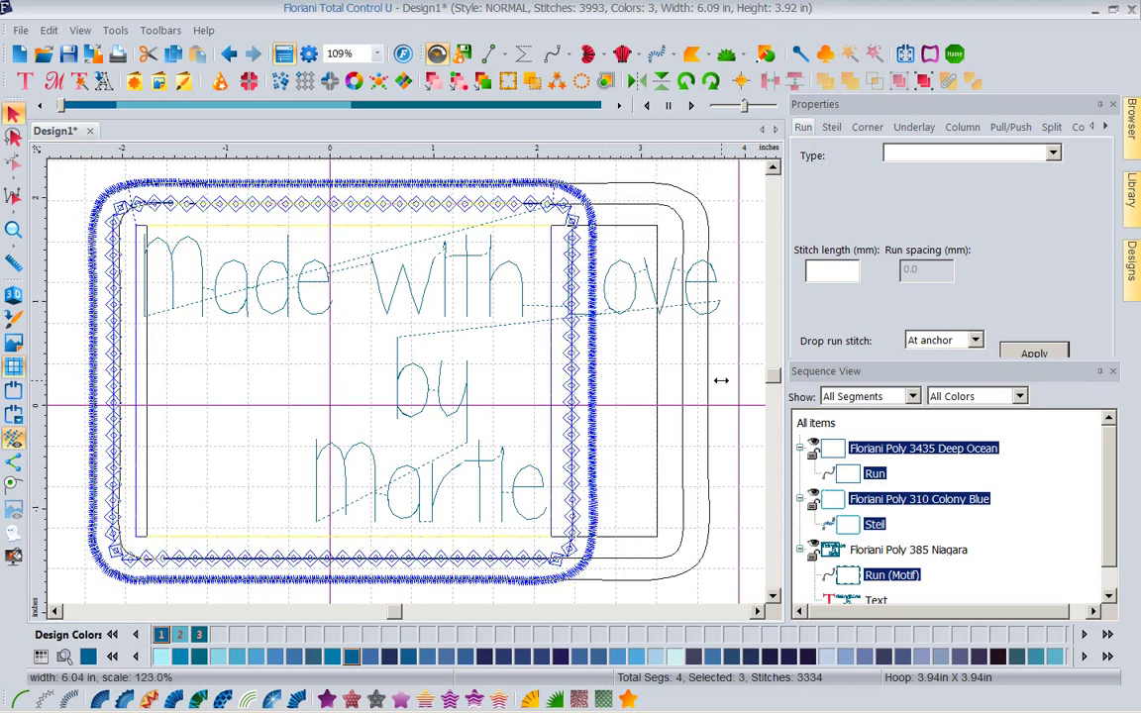
drag(773, 374, 797, 371)
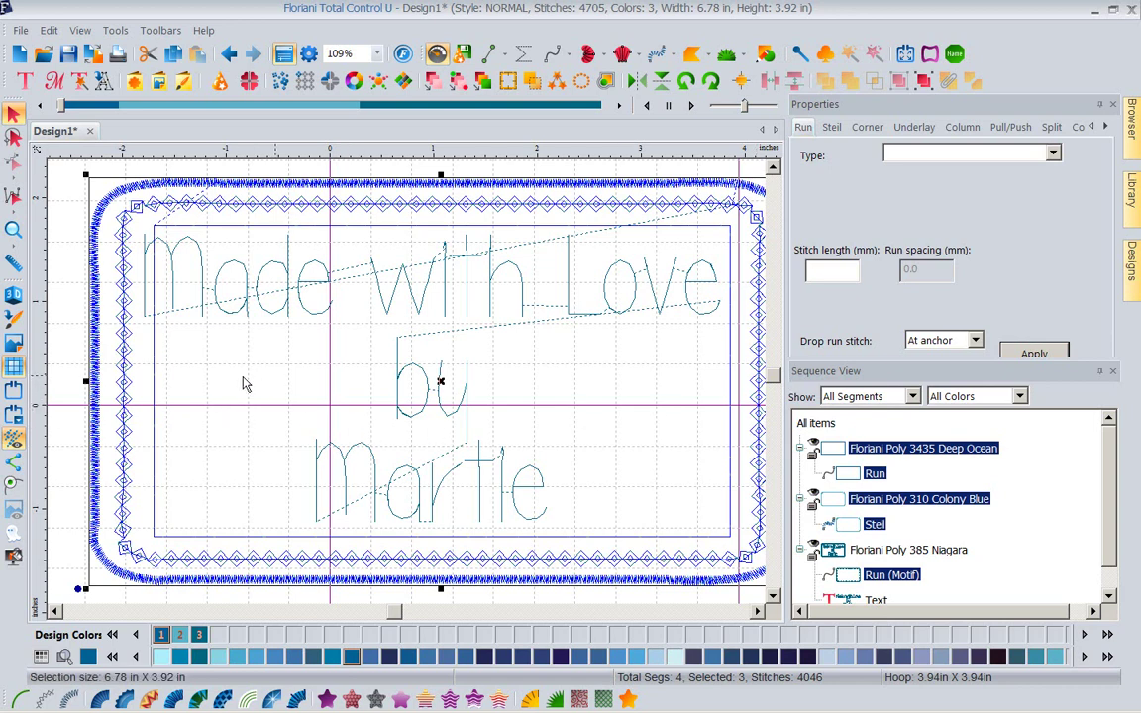
drag(85, 381, 66, 382)
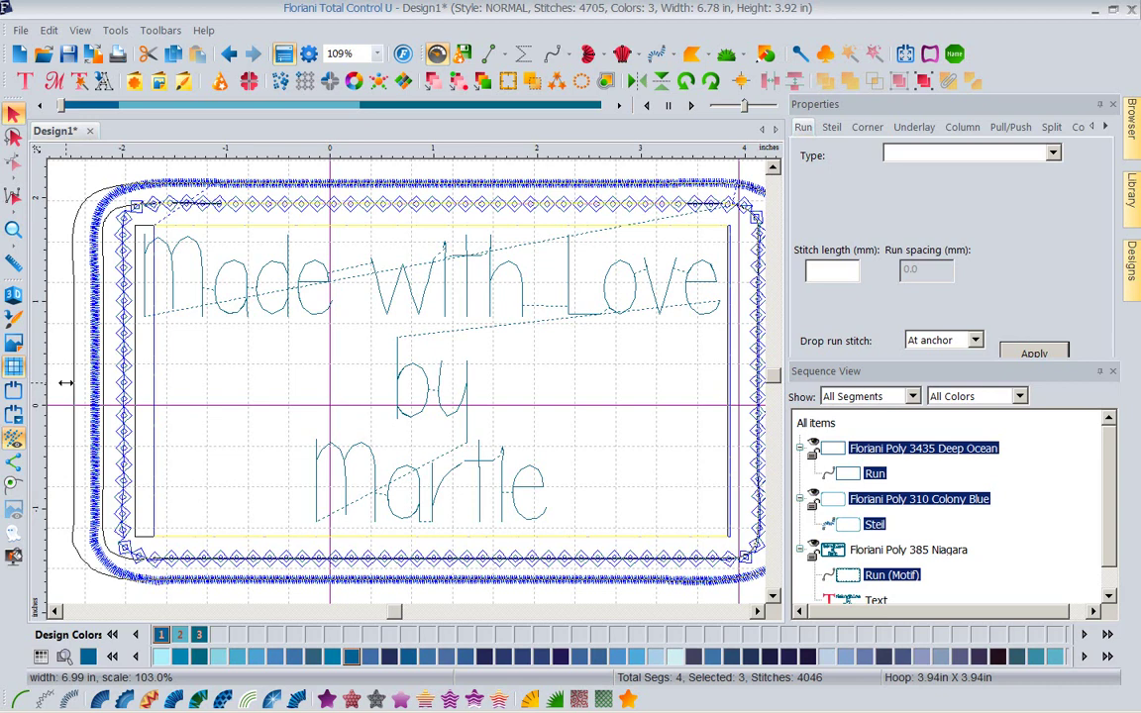
drag(65, 382, 65, 382)
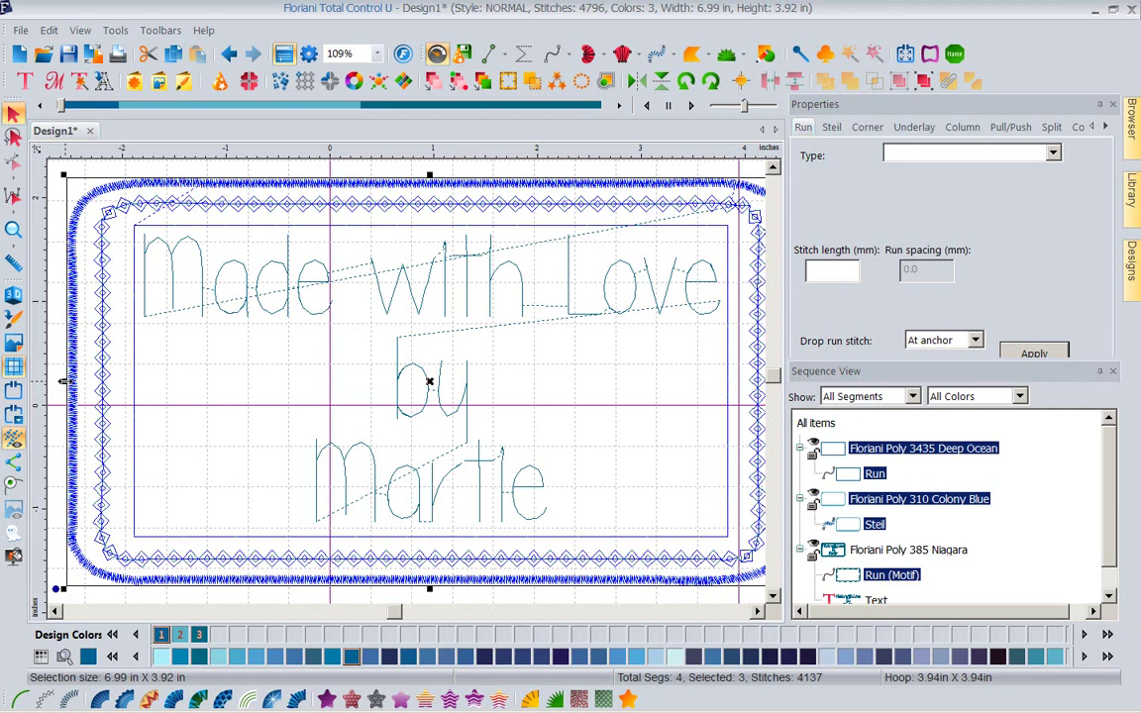
drag(63, 381, 178, 381)
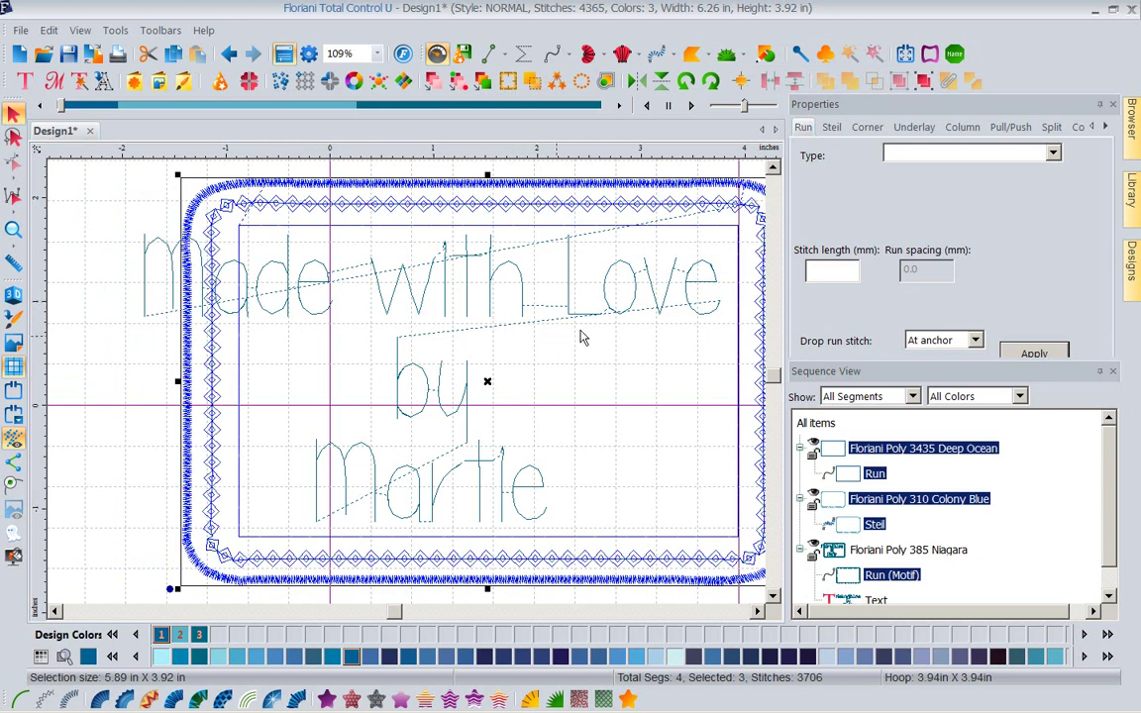
click(756, 611)
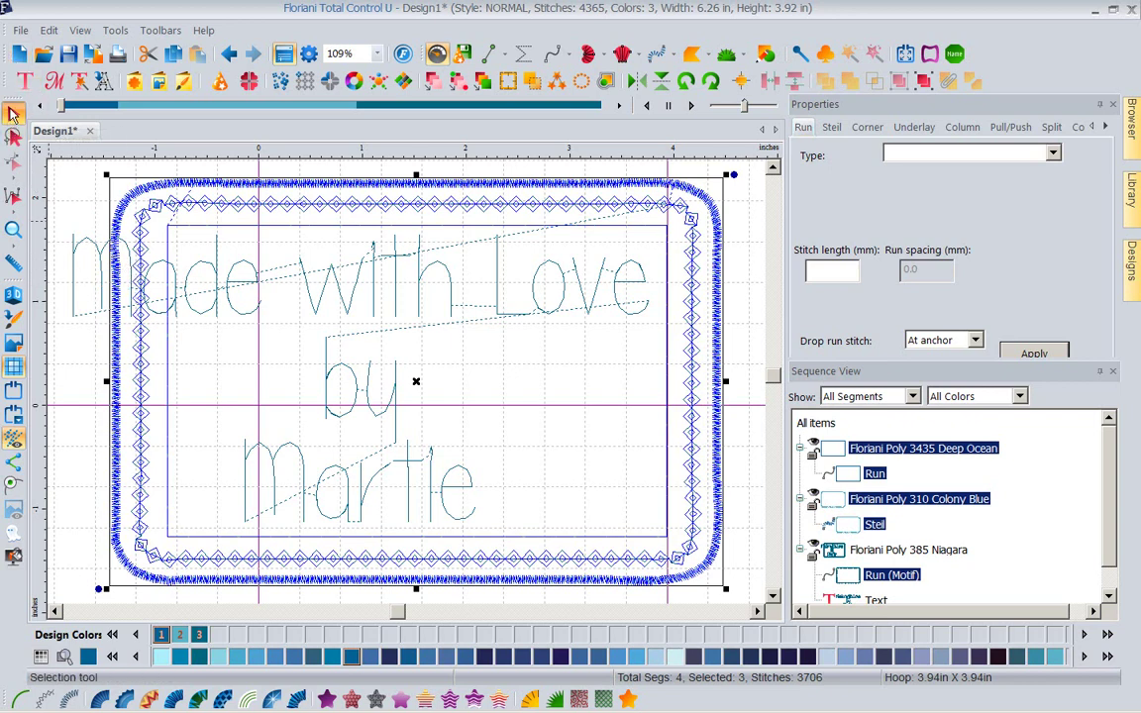
Reshape the label text narrower and shift it to the right.
click(246, 318)
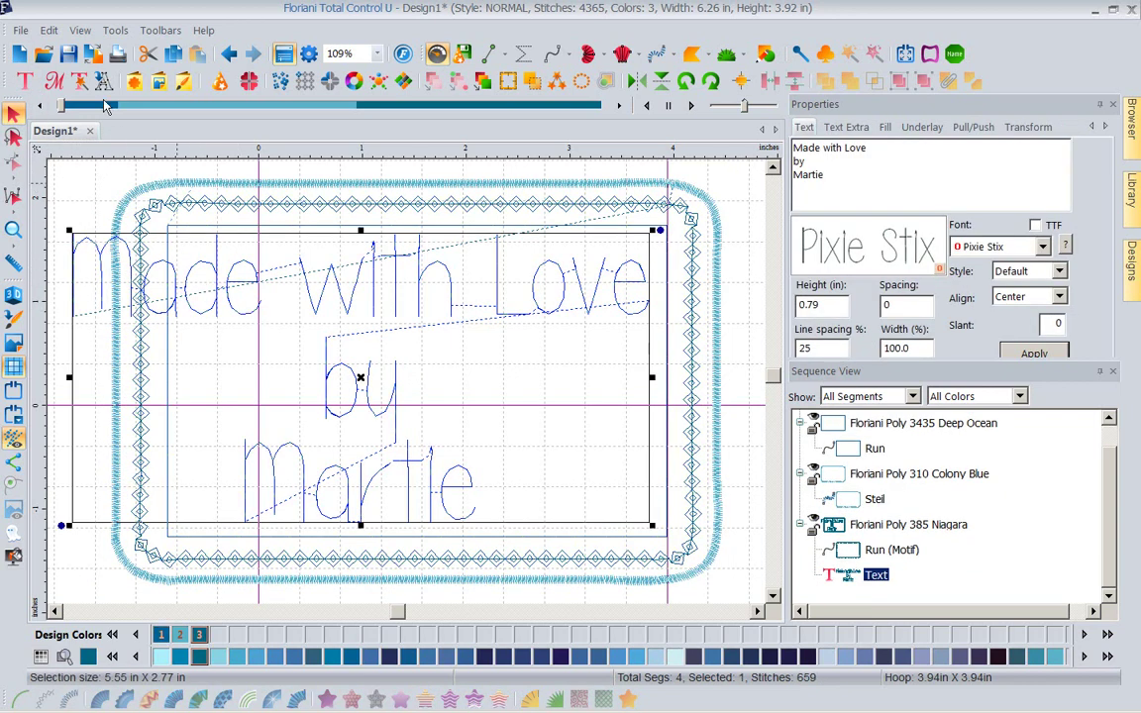
click(27, 87)
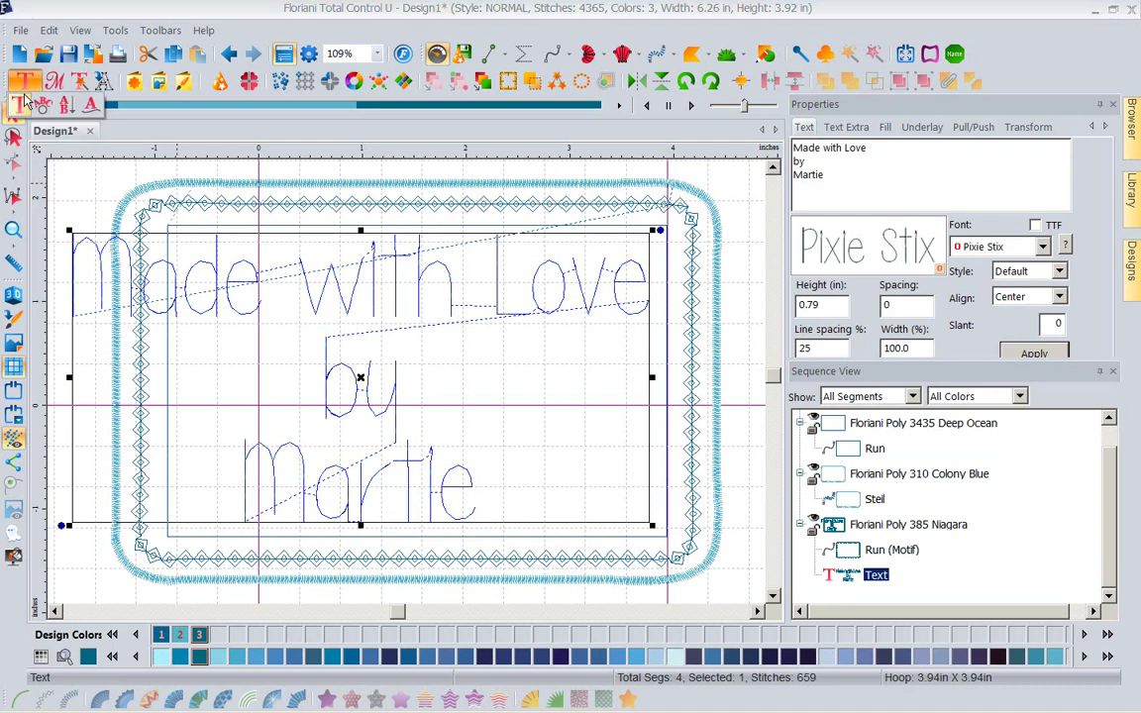
click(20, 107)
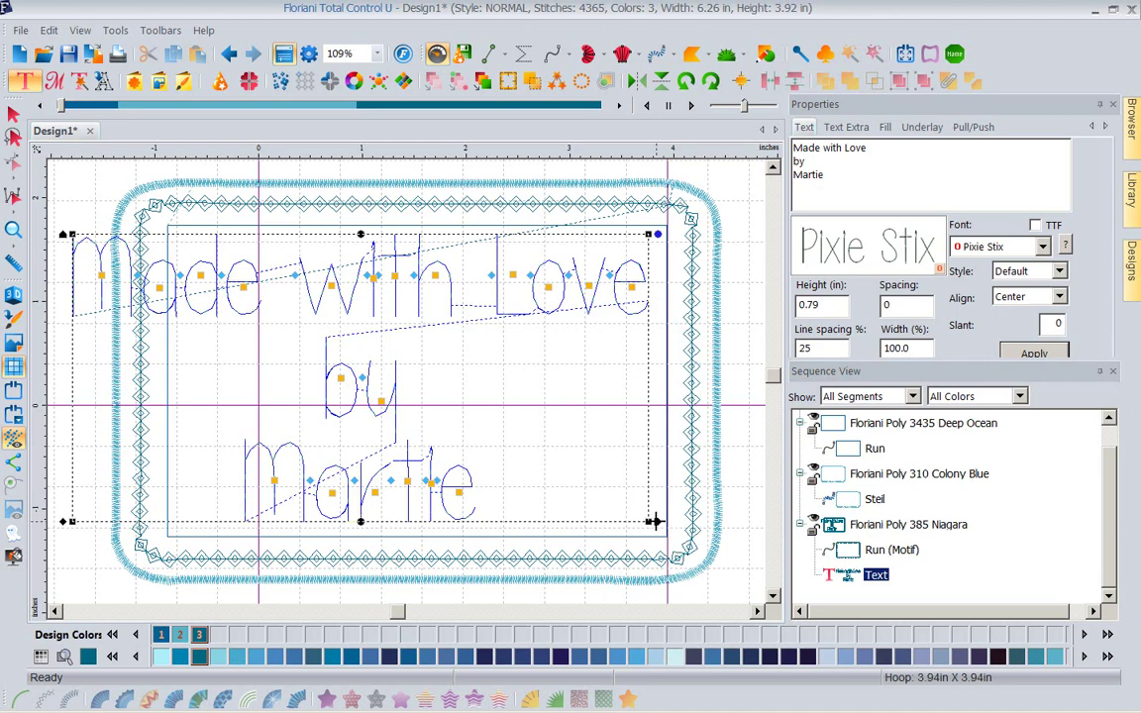
drag(654, 521, 526, 525)
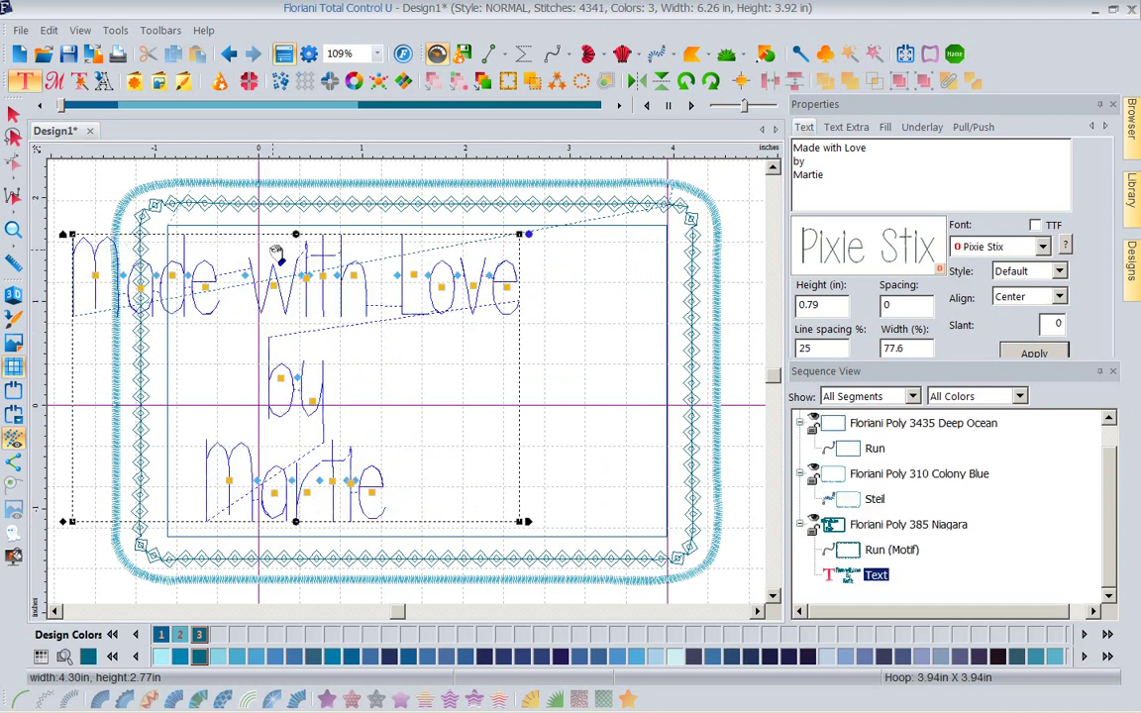
drag(264, 238, 402, 247)
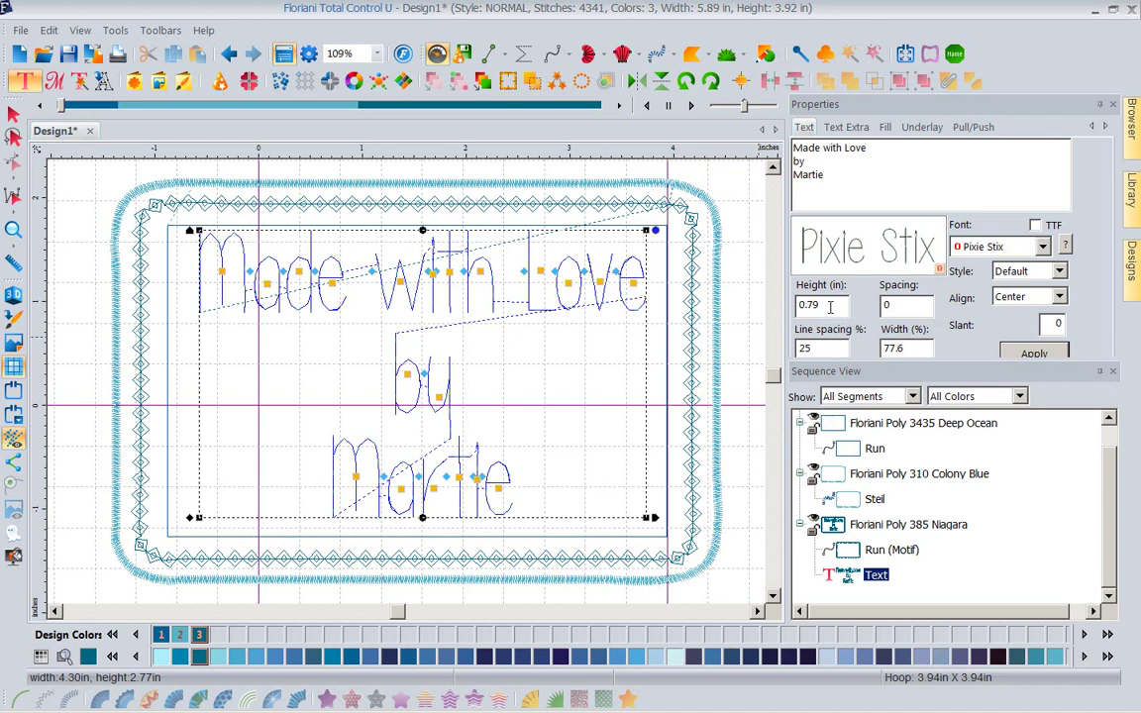
Reduce the lettering height to 0.50 inches.
drag(822, 305, 783, 307)
text(1)
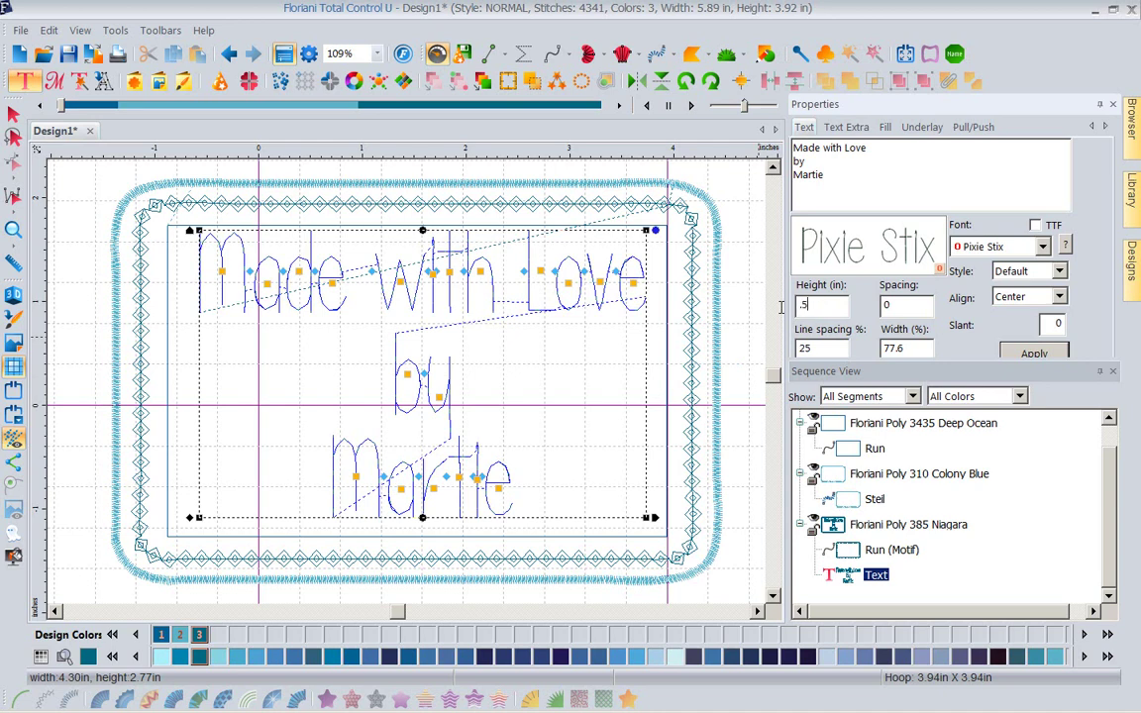
click(1035, 354)
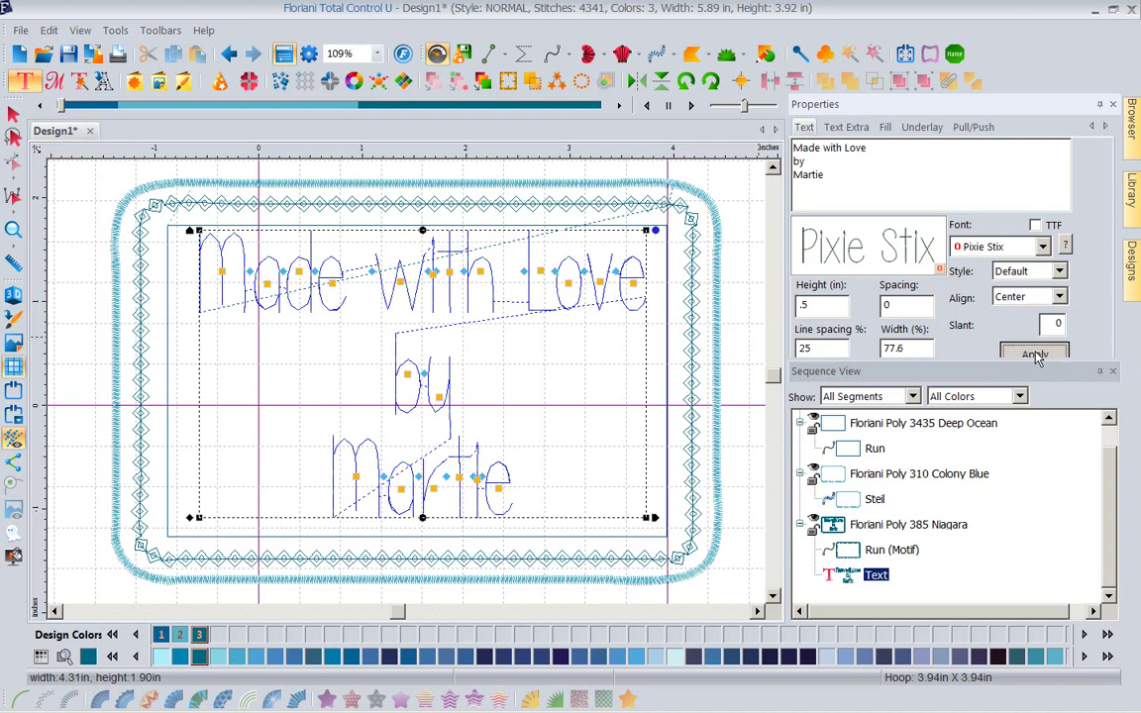
click(1035, 355)
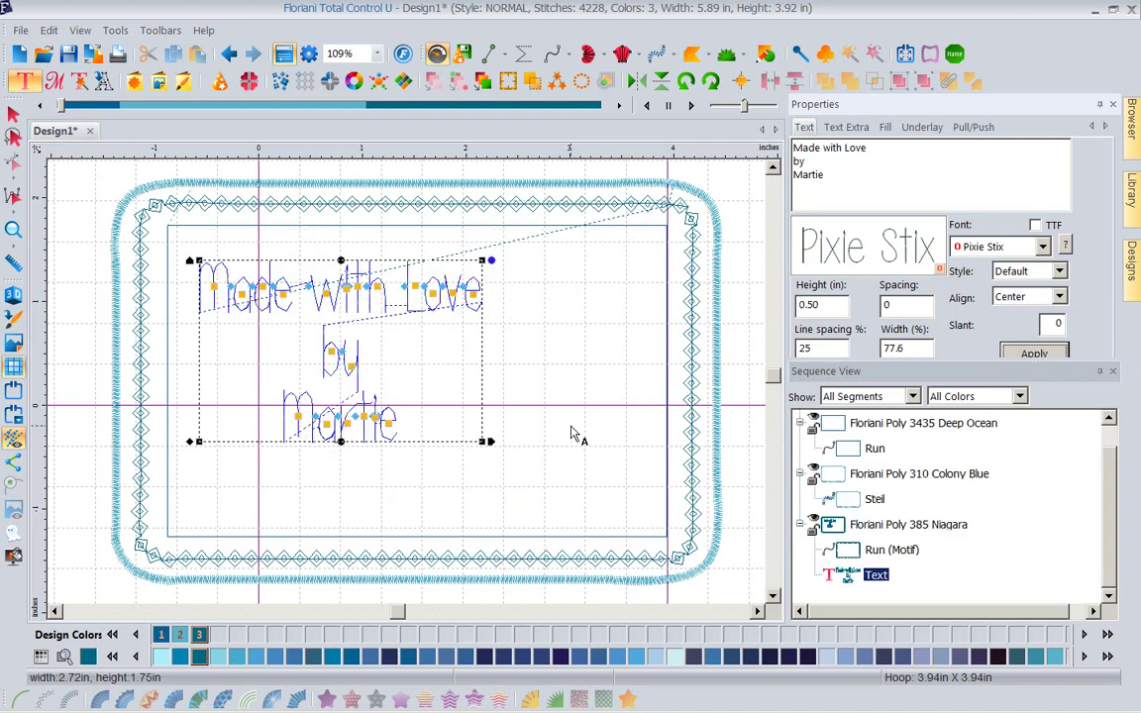
Move the lettering down and right toward the centre of the border.
click(515, 391)
click(363, 295)
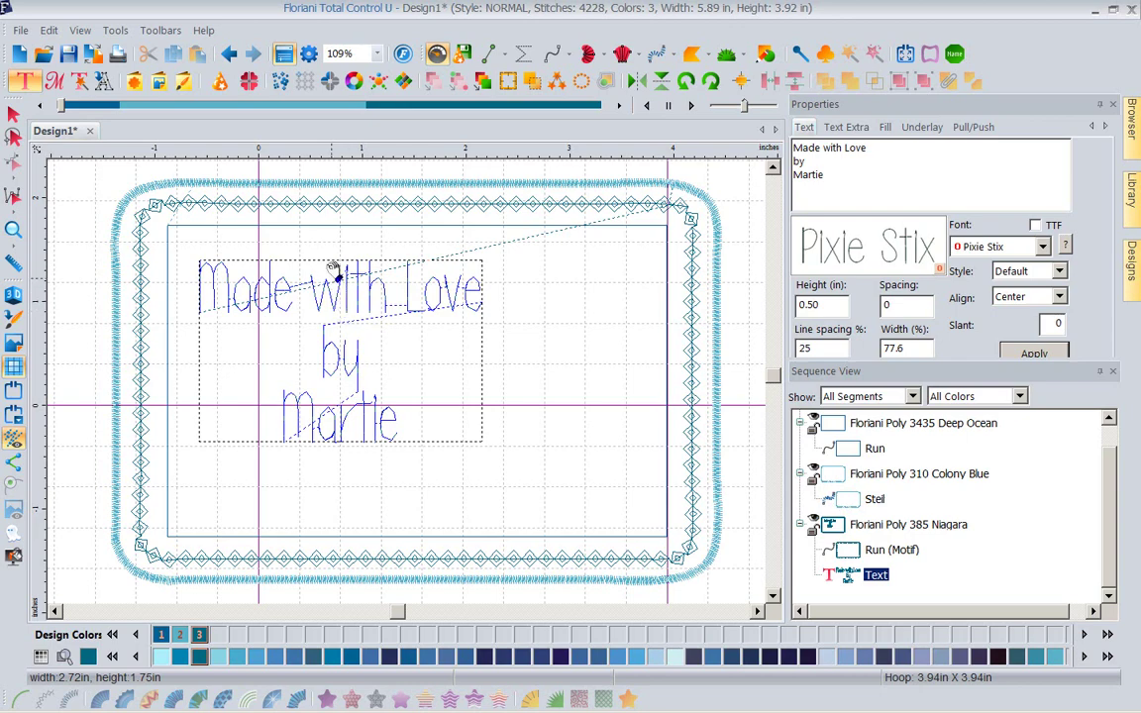
drag(326, 266, 382, 292)
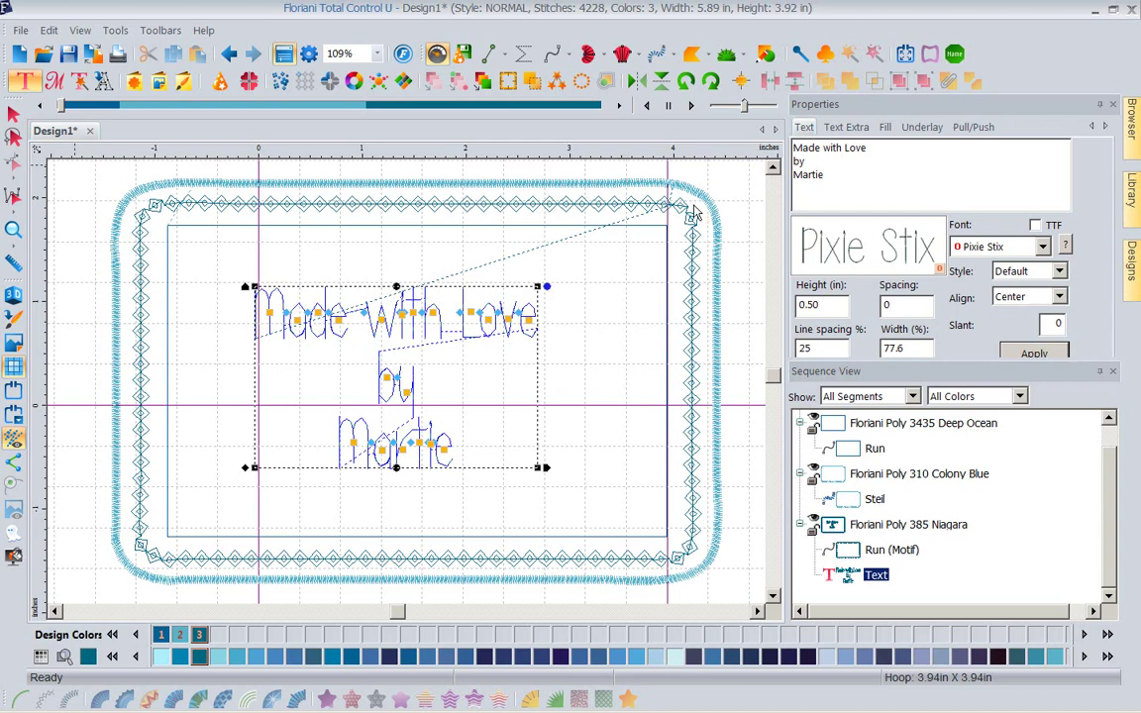
Shrink the grouped border to about 5.22 by 3.47 inches.
click(13, 114)
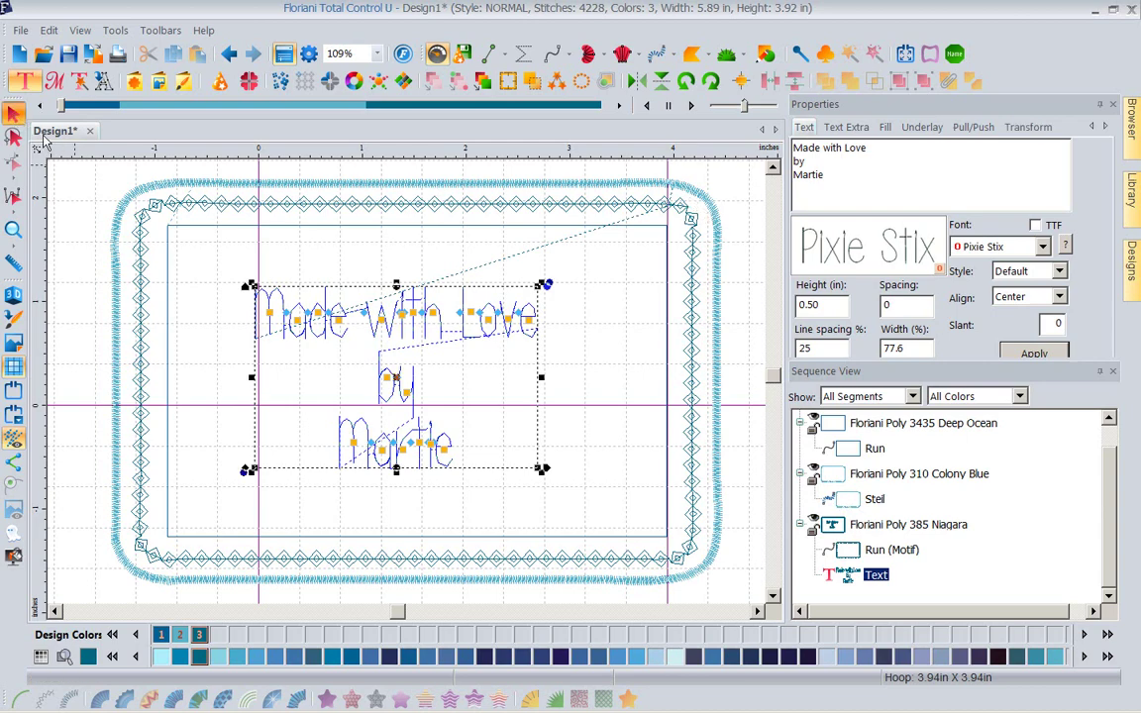
click(161, 186)
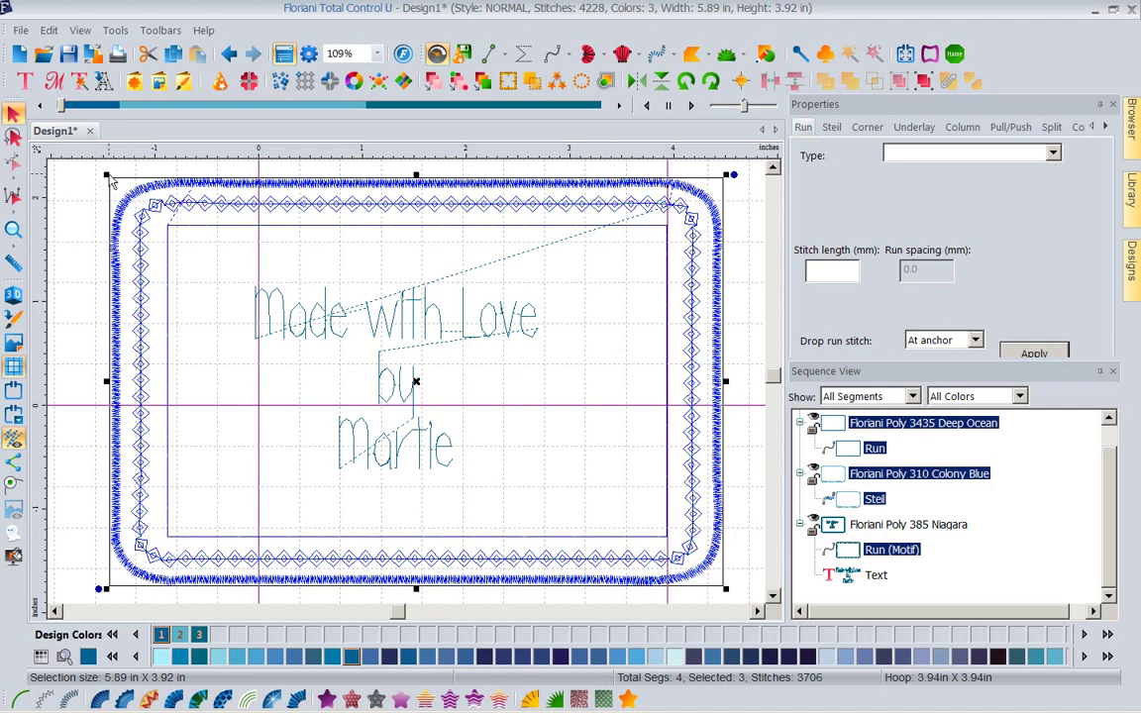
drag(106, 173, 182, 208)
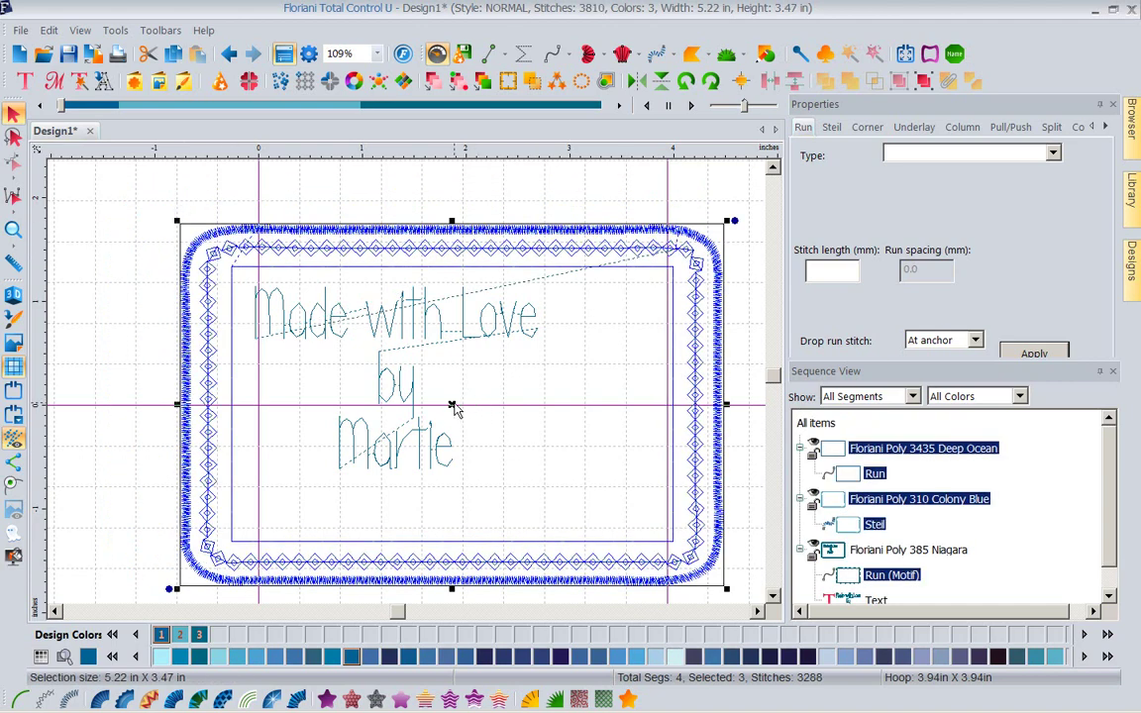
Select lettering and border together and apply Align > Center Selected Objects.
click(398, 382)
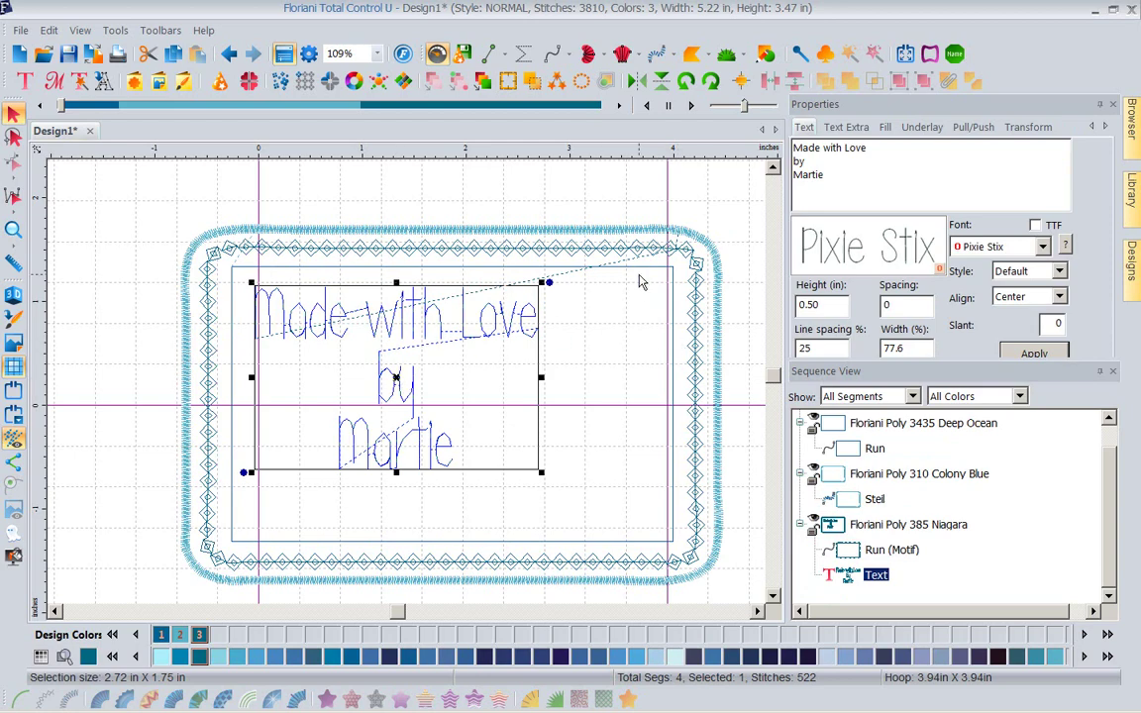
click(619, 238)
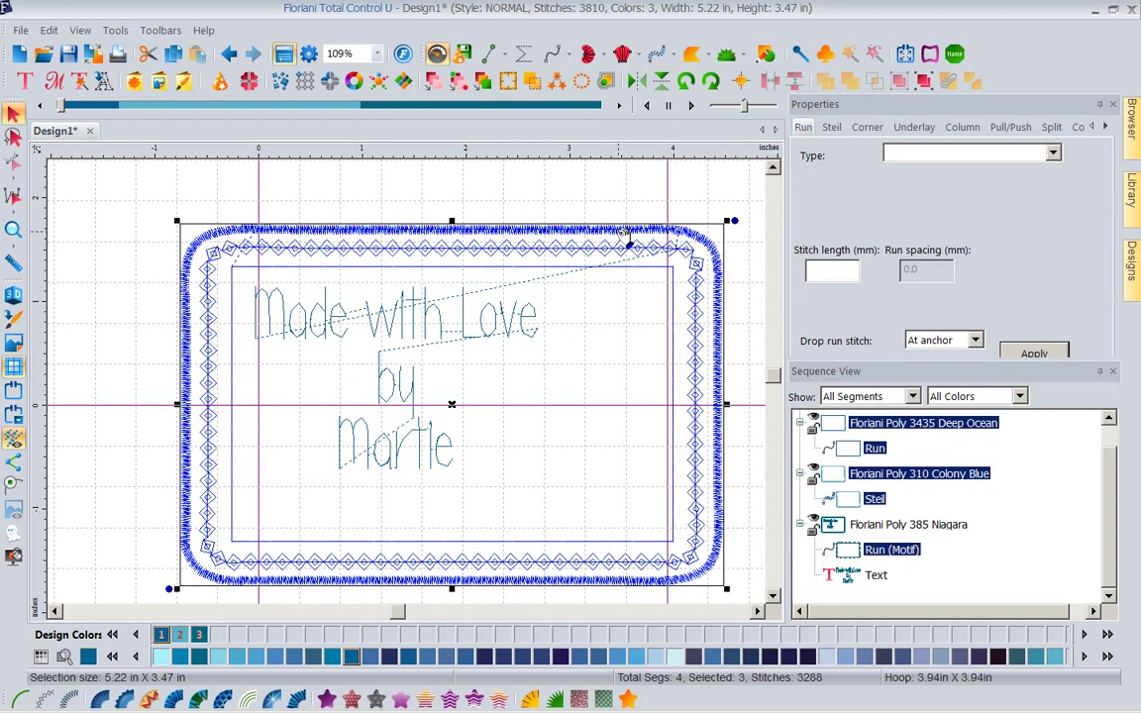
click(498, 336)
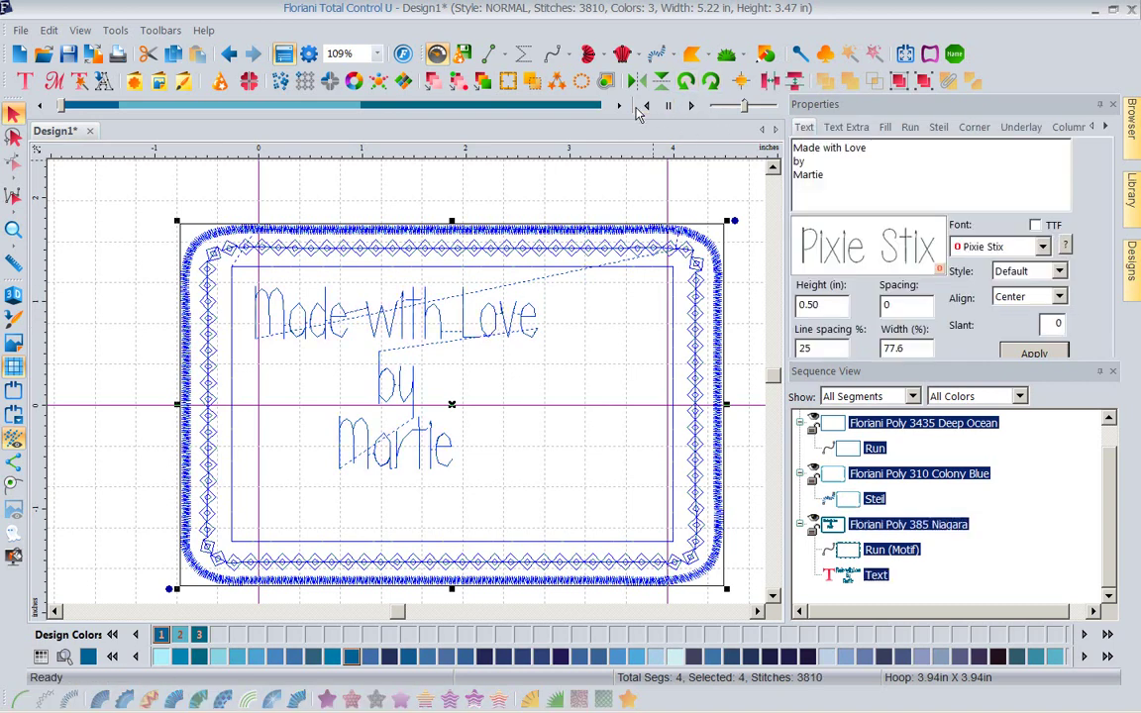
click(740, 85)
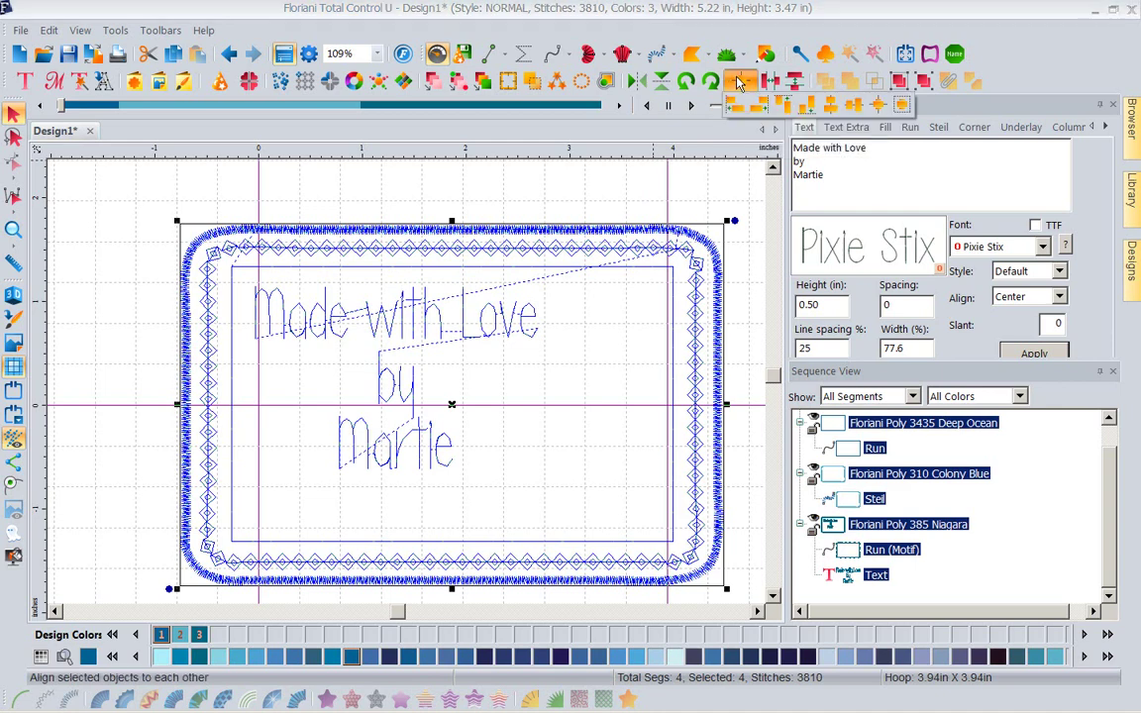
click(902, 104)
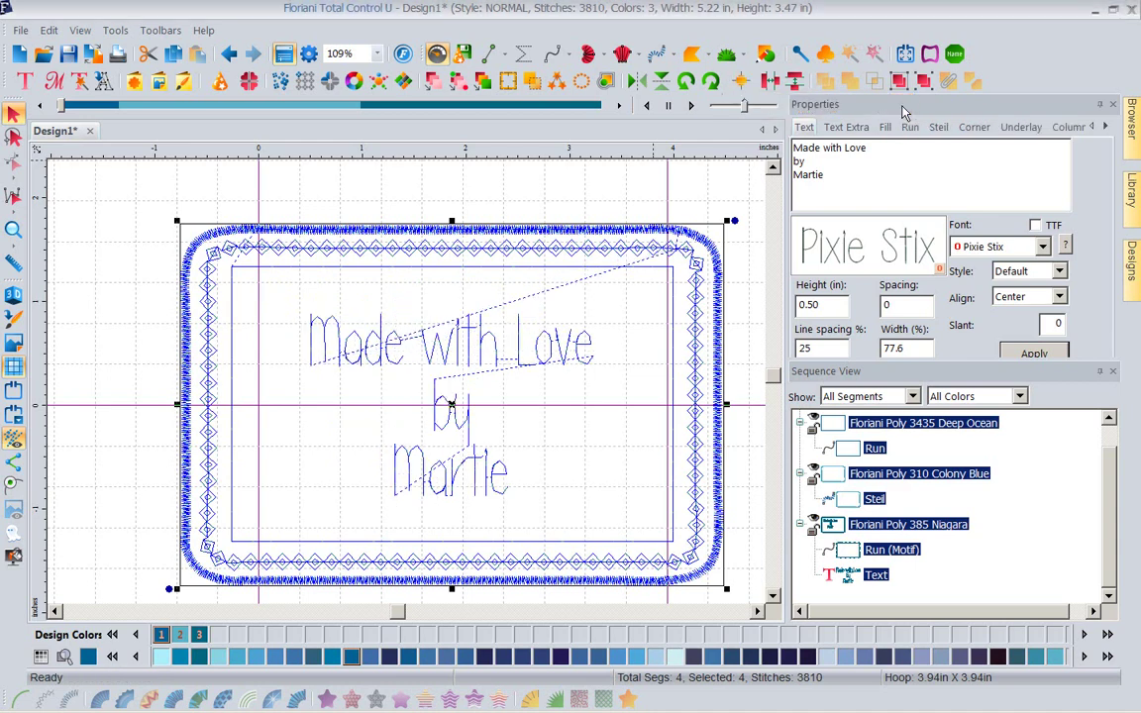
click(592, 202)
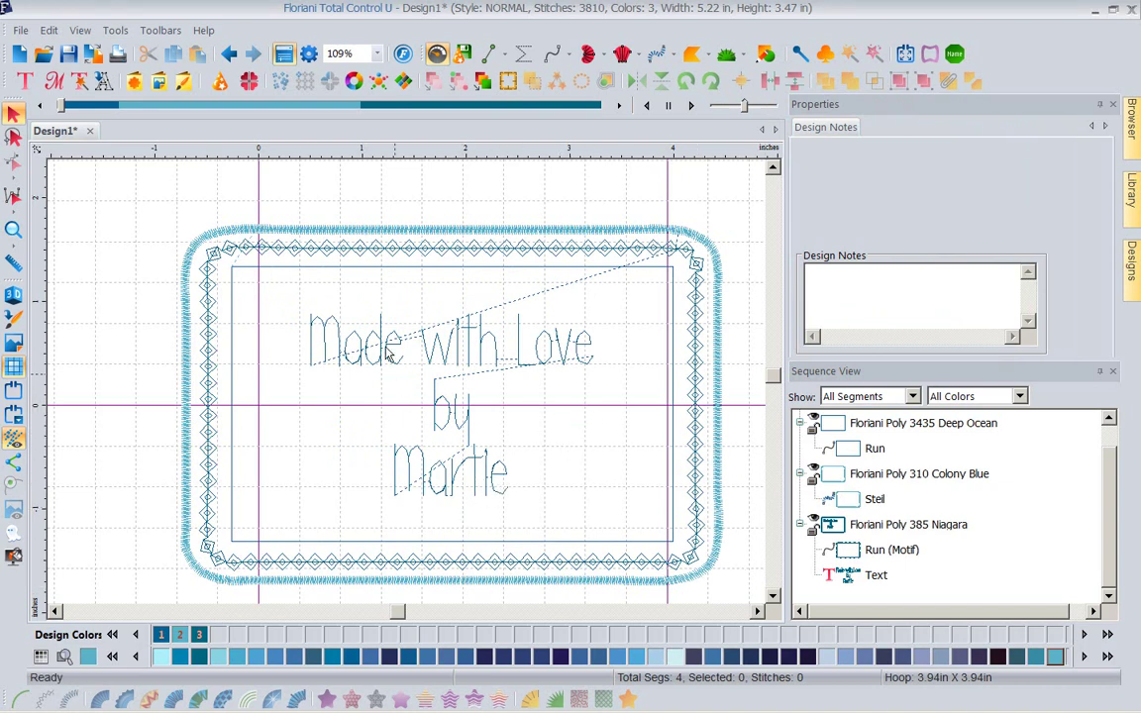
click(13, 229)
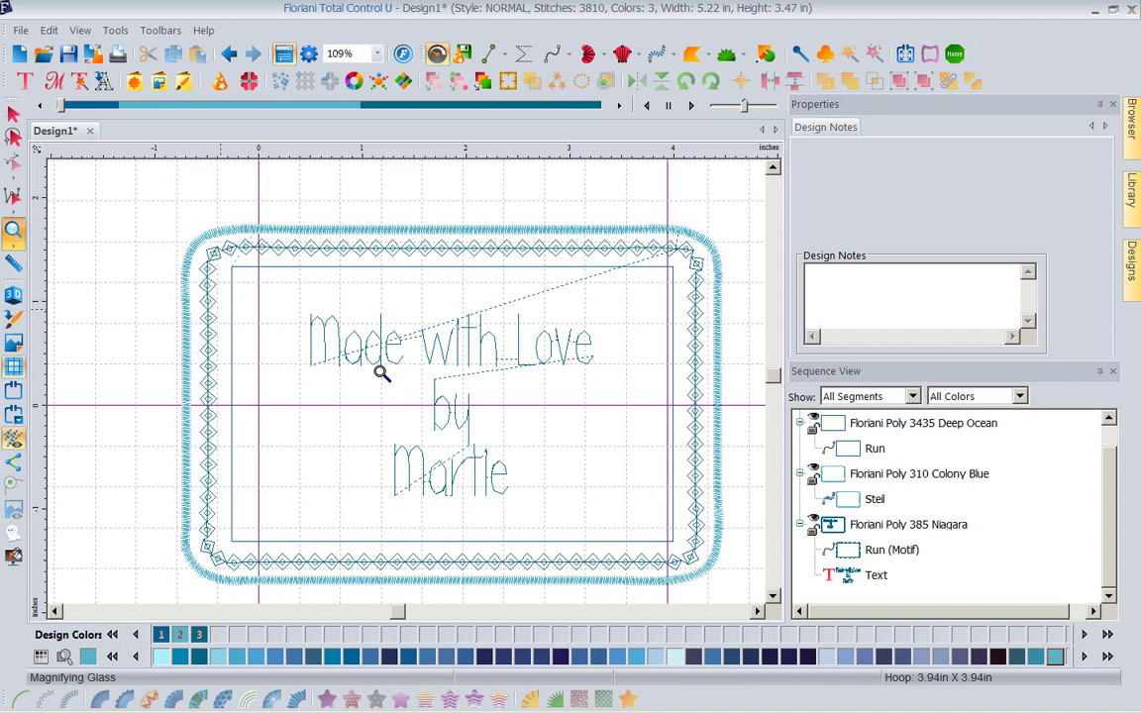
drag(330, 334, 396, 364)
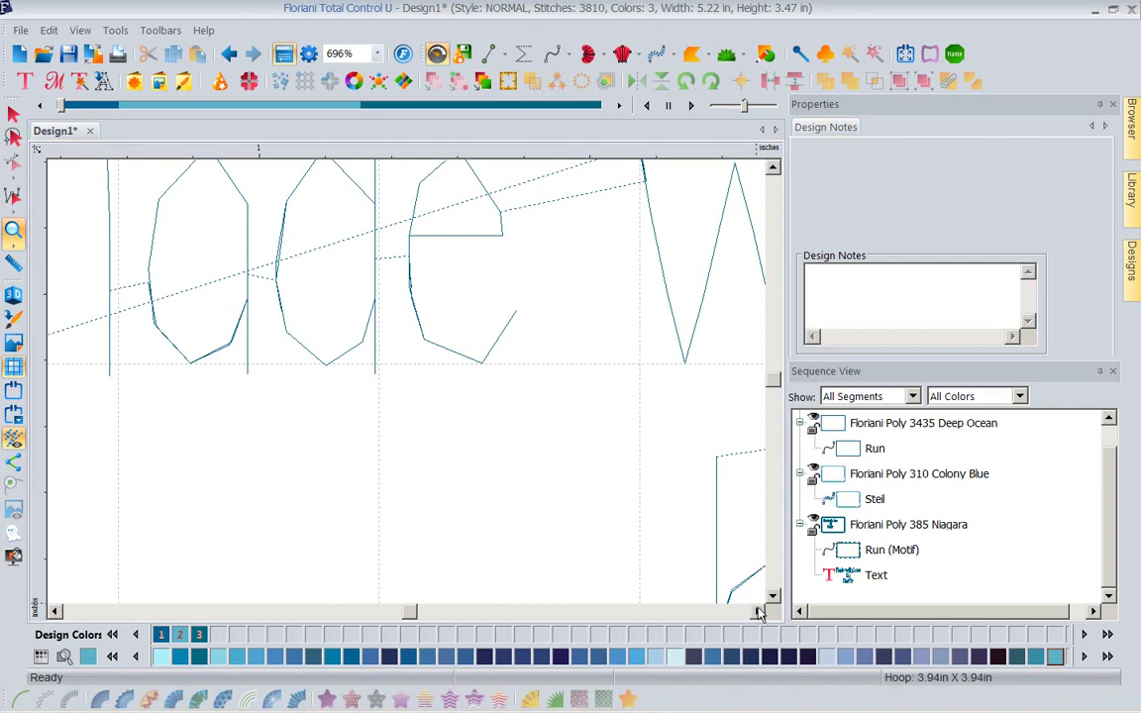
click(759, 615)
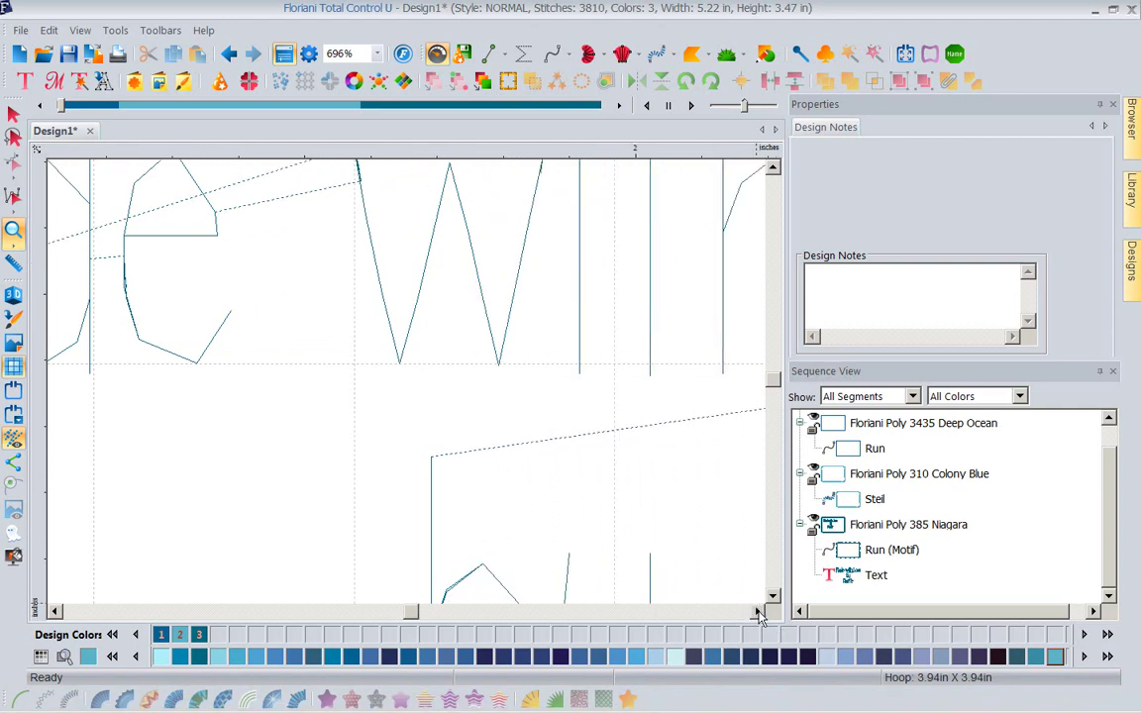
click(758, 615)
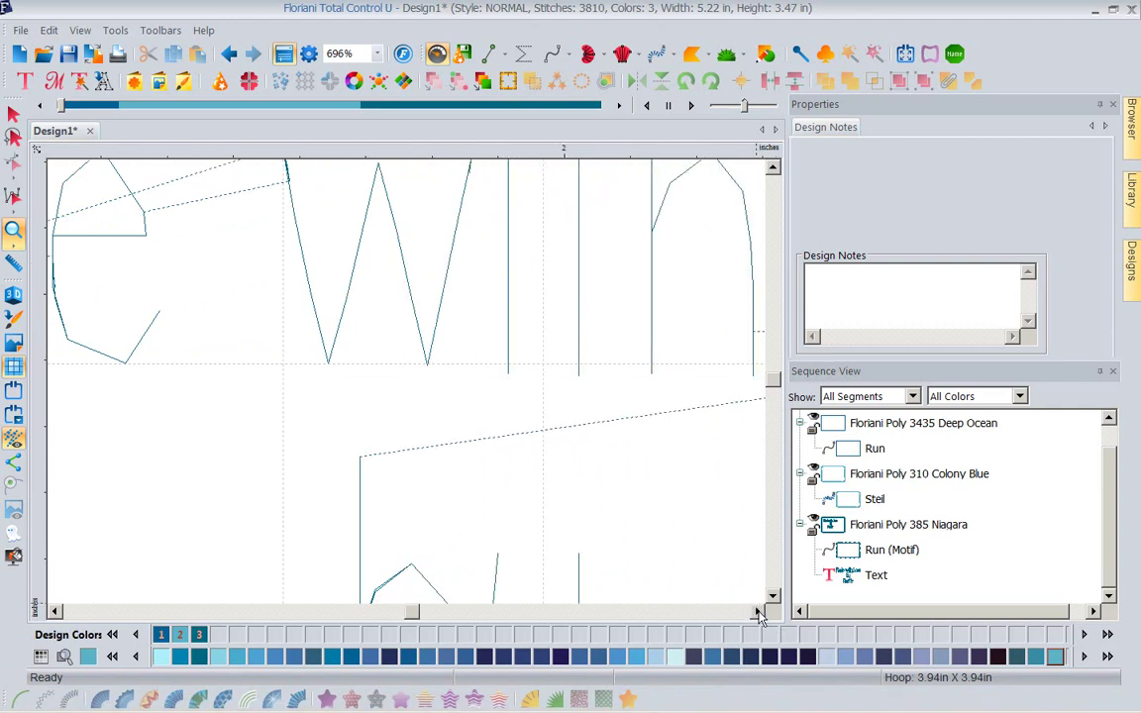
click(773, 170)
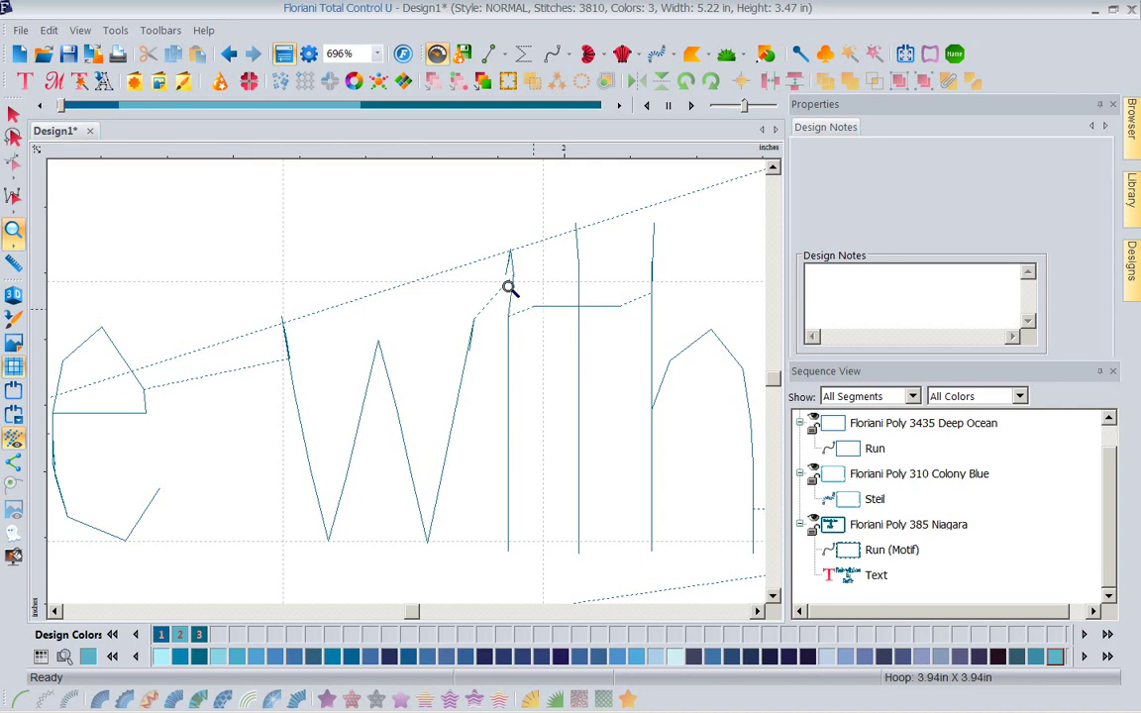
click(377, 61)
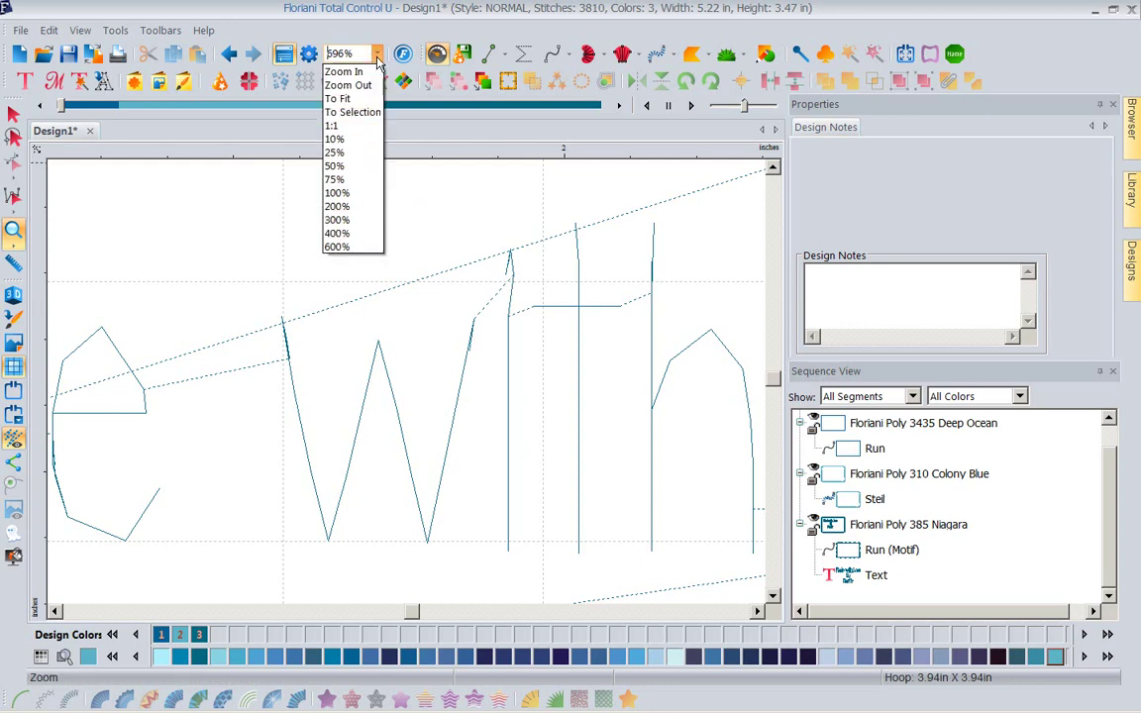
click(358, 102)
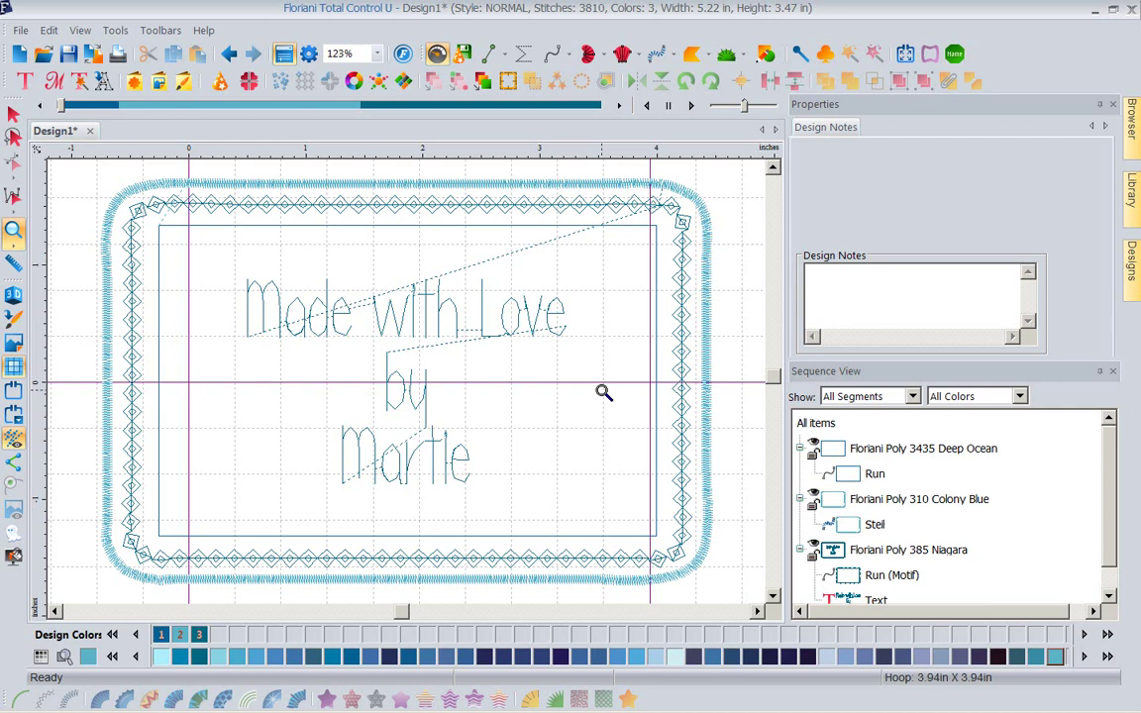
key(Escape)
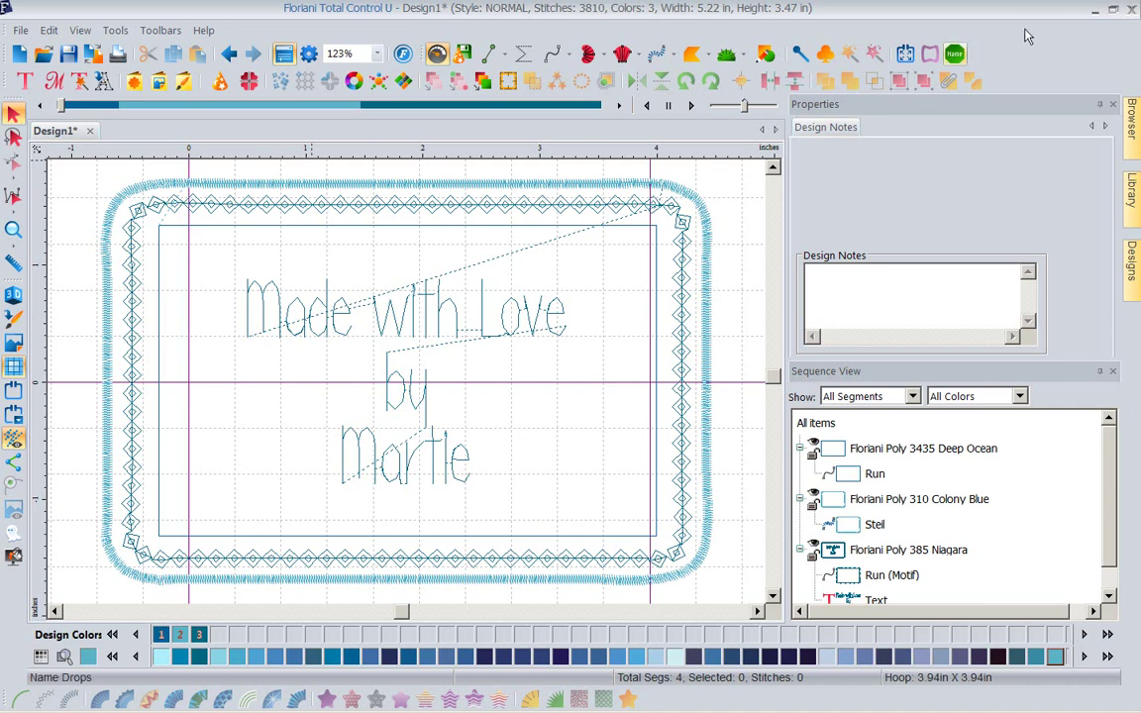
Create a new desktop folder named 'Quilt Labels'.
click(1095, 10)
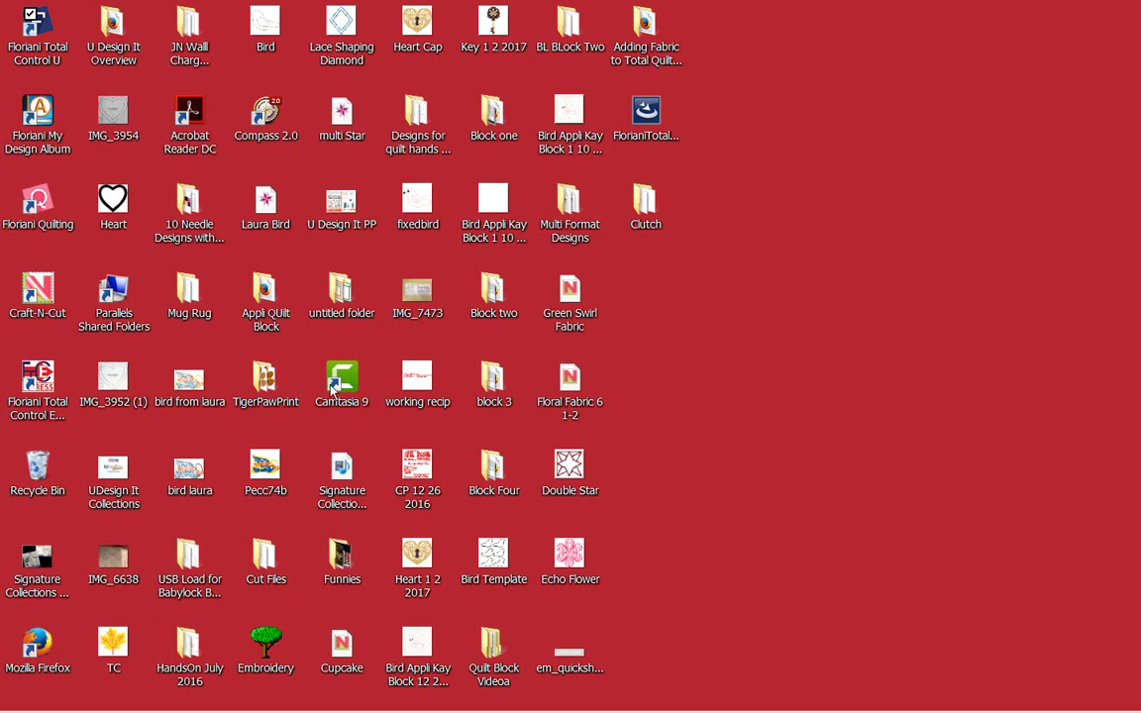
right_click(739, 326)
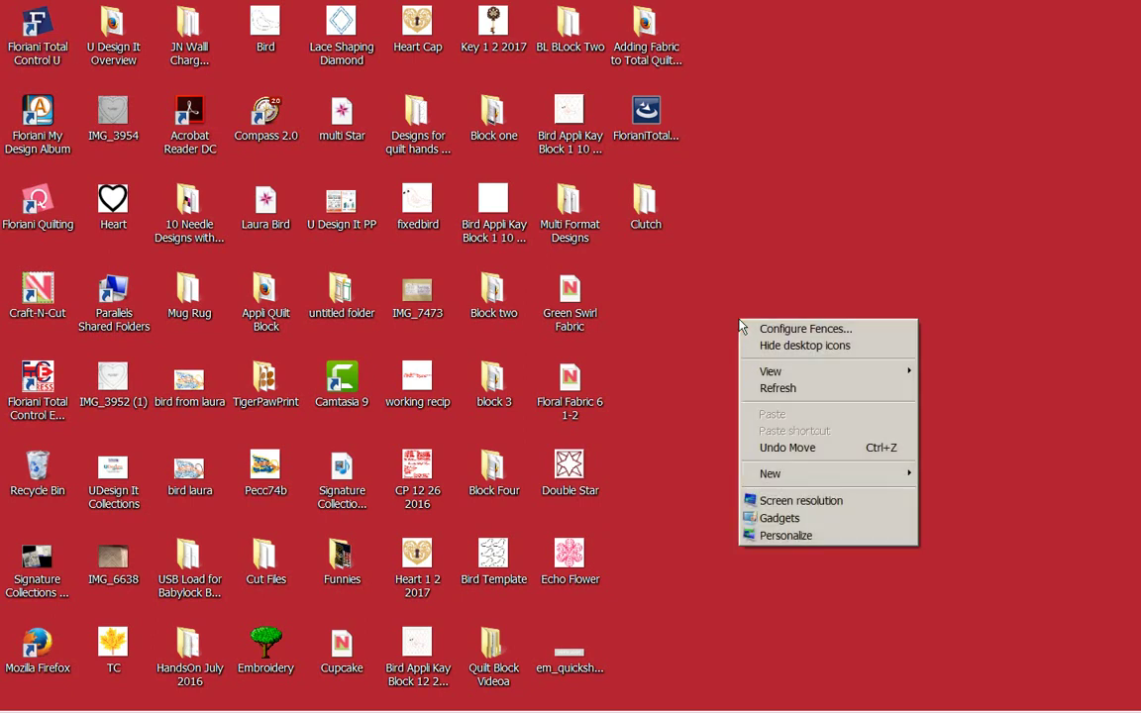
mouse_move(782, 473)
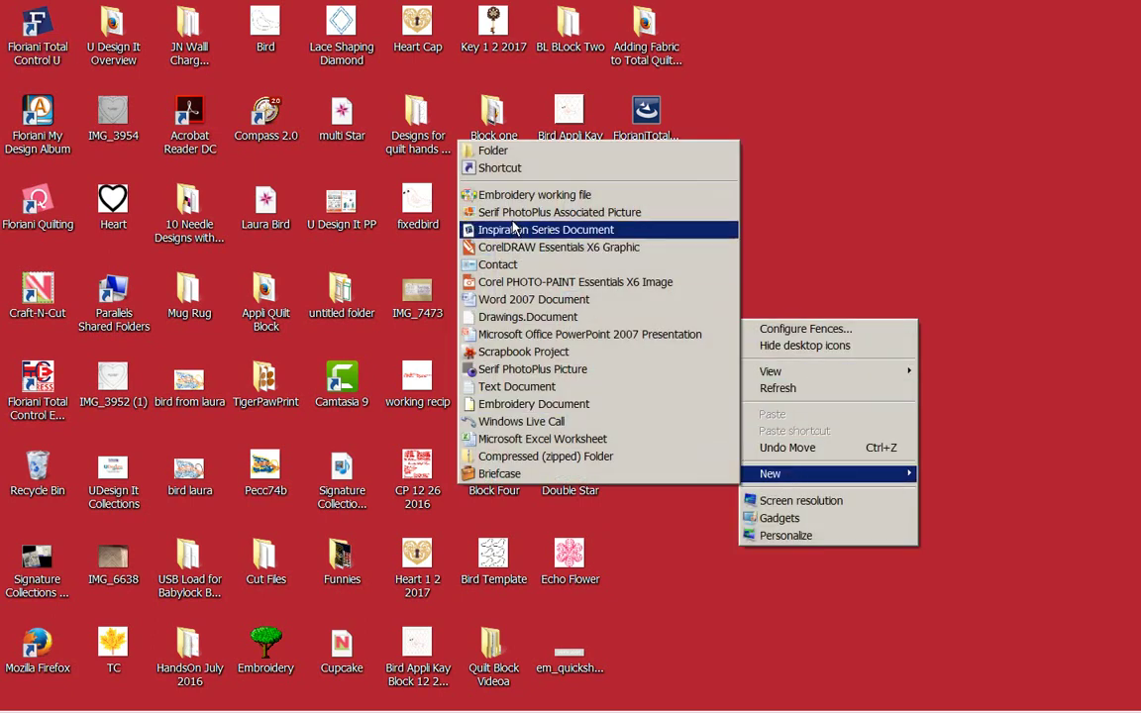
click(492, 150)
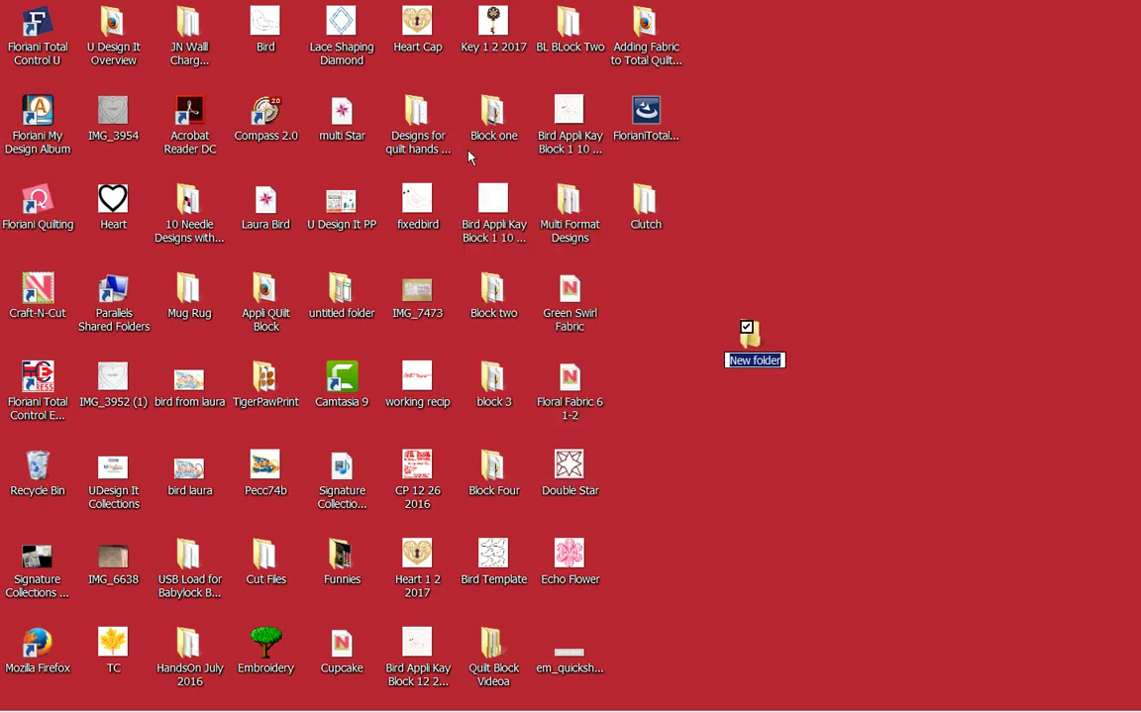
text(g)
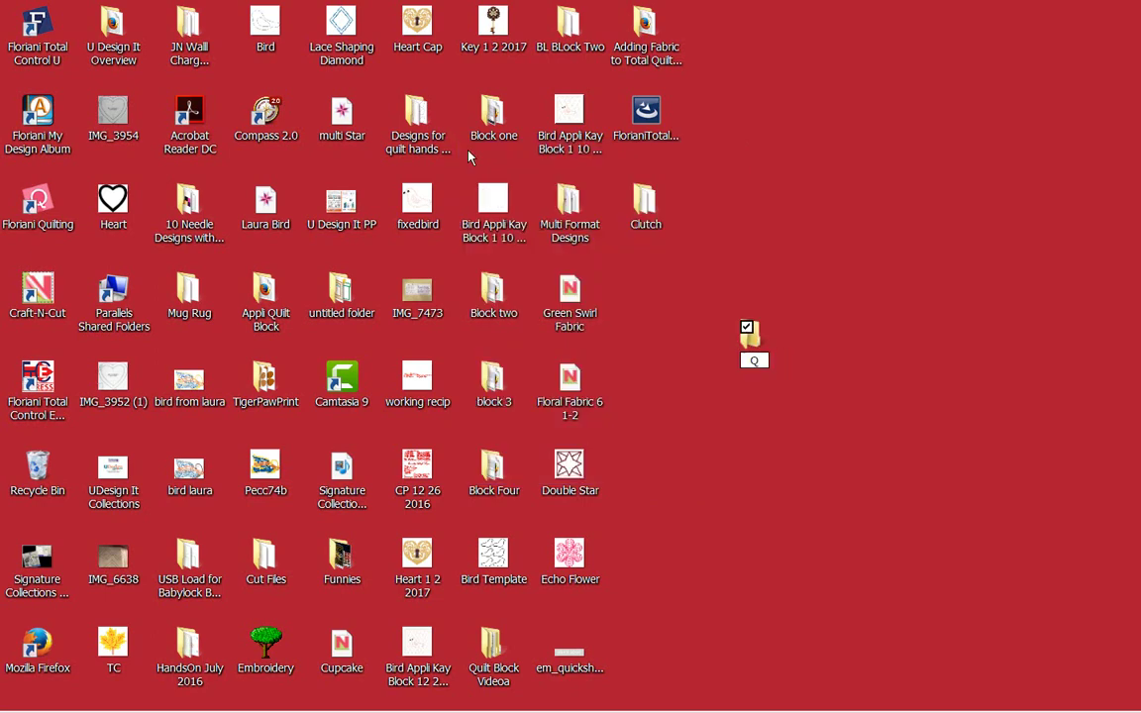
text(uilt)
text( Label)
text(s)
key(Return)
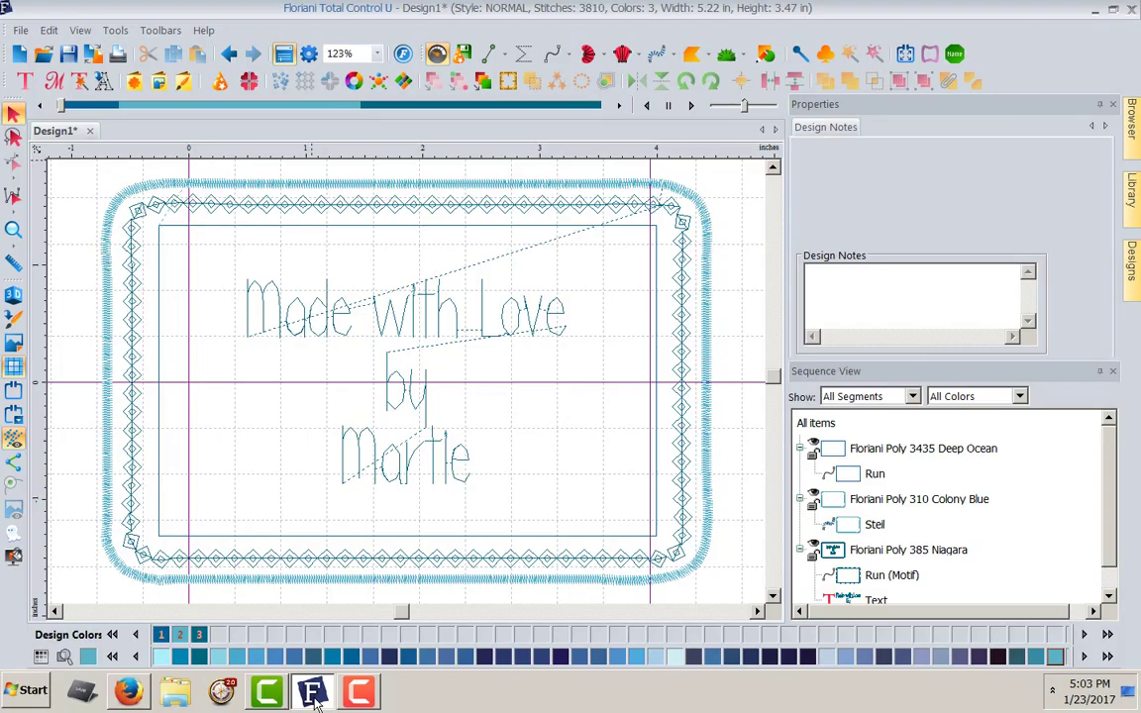
Save the label as 'Blank quilt label.waf' in the Quilt labels folder.
click(22, 31)
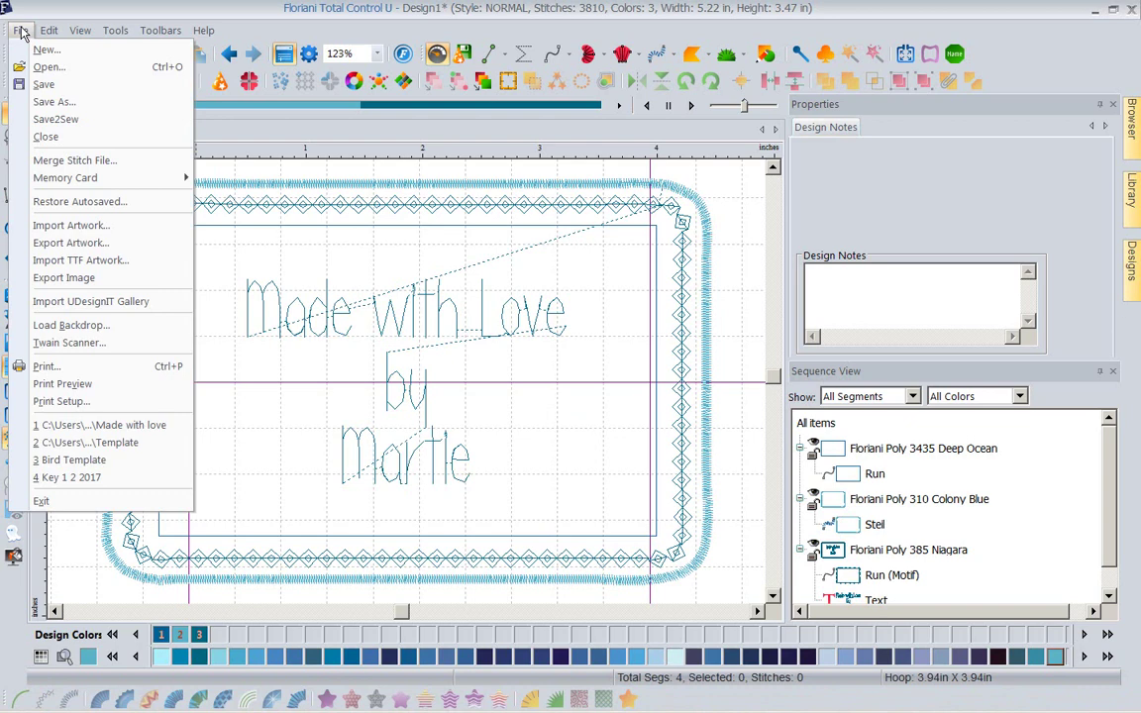
click(54, 102)
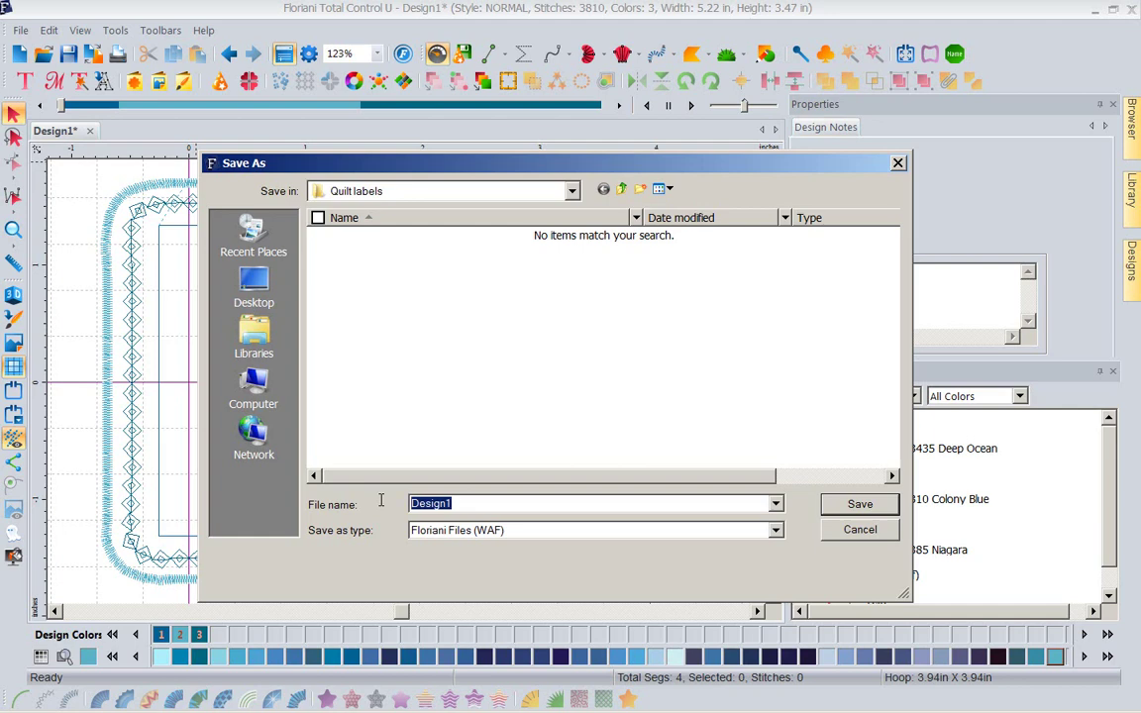
text(Blank )
text(quilt)
text( label)
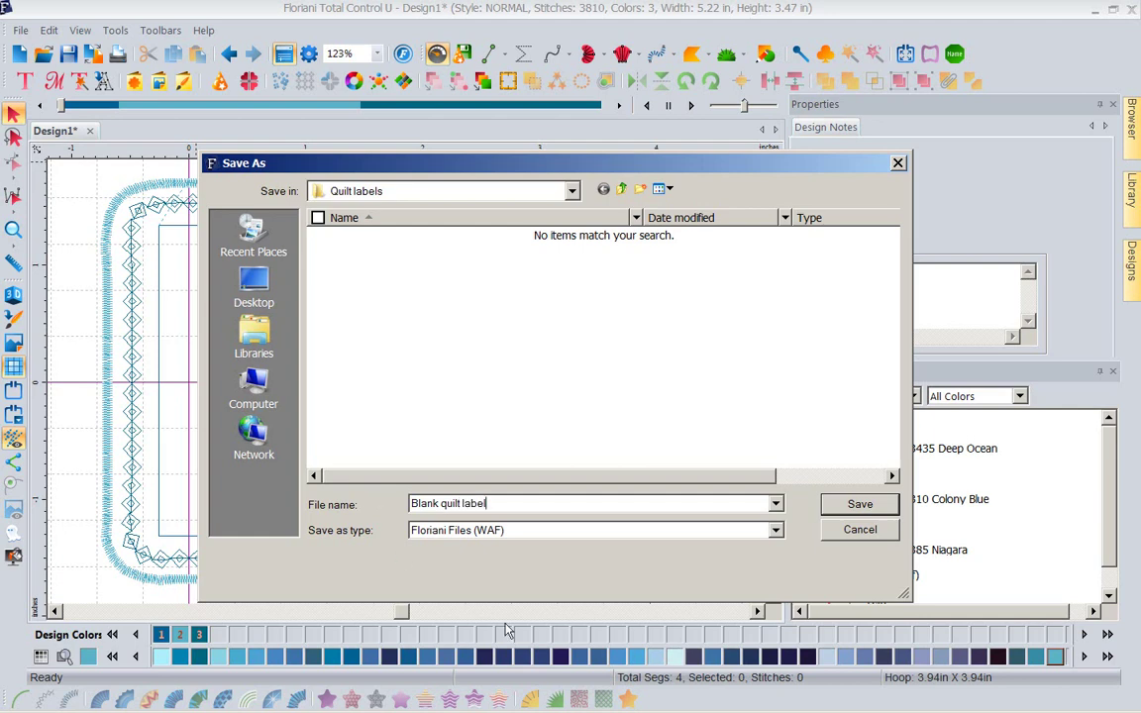
click(857, 506)
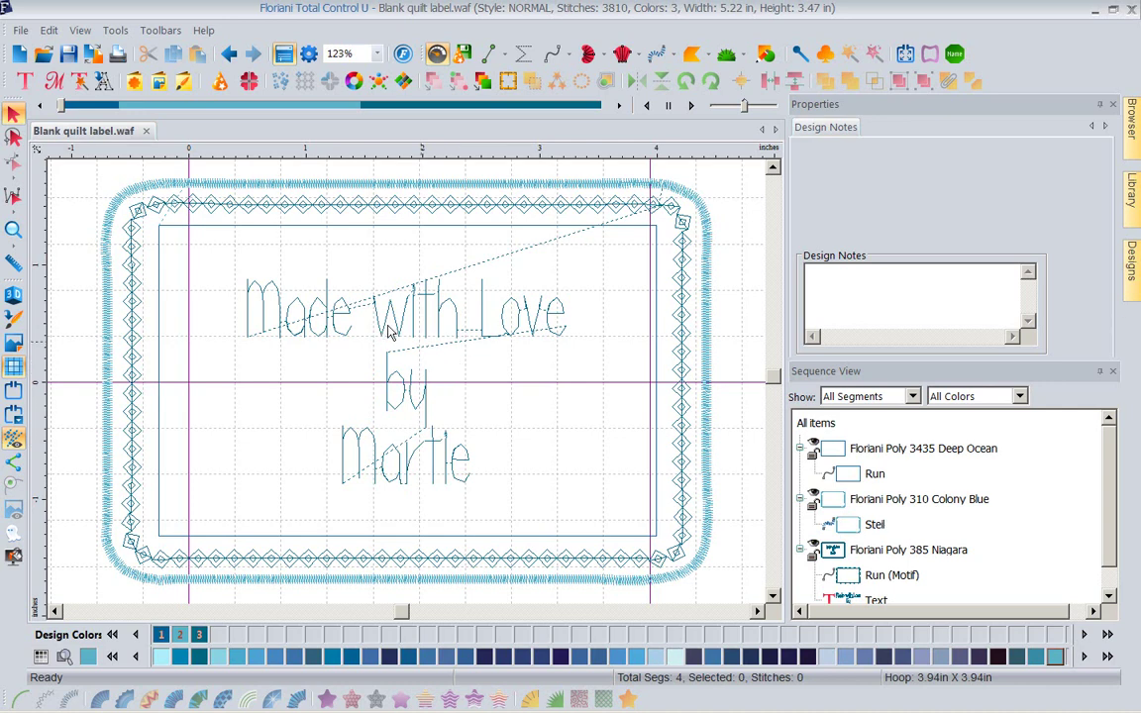
Save a copy of Blank quilt label as a Baby Lock/Brother Multi Needle (PES v9) file.
click(22, 32)
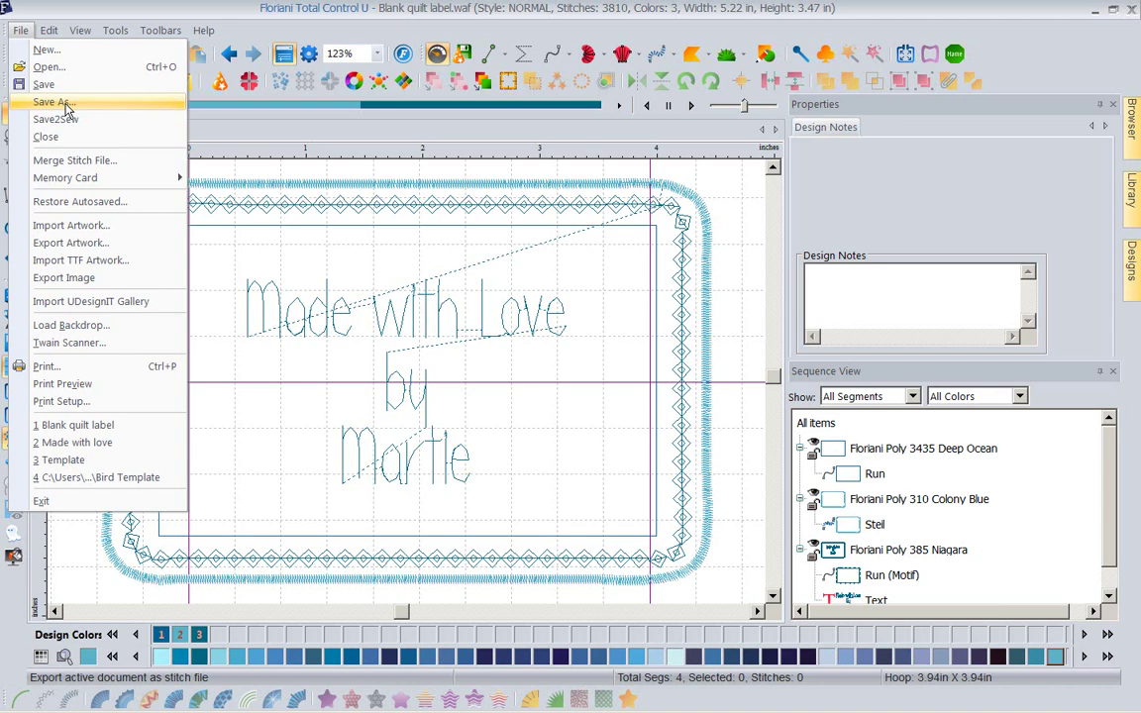
click(66, 105)
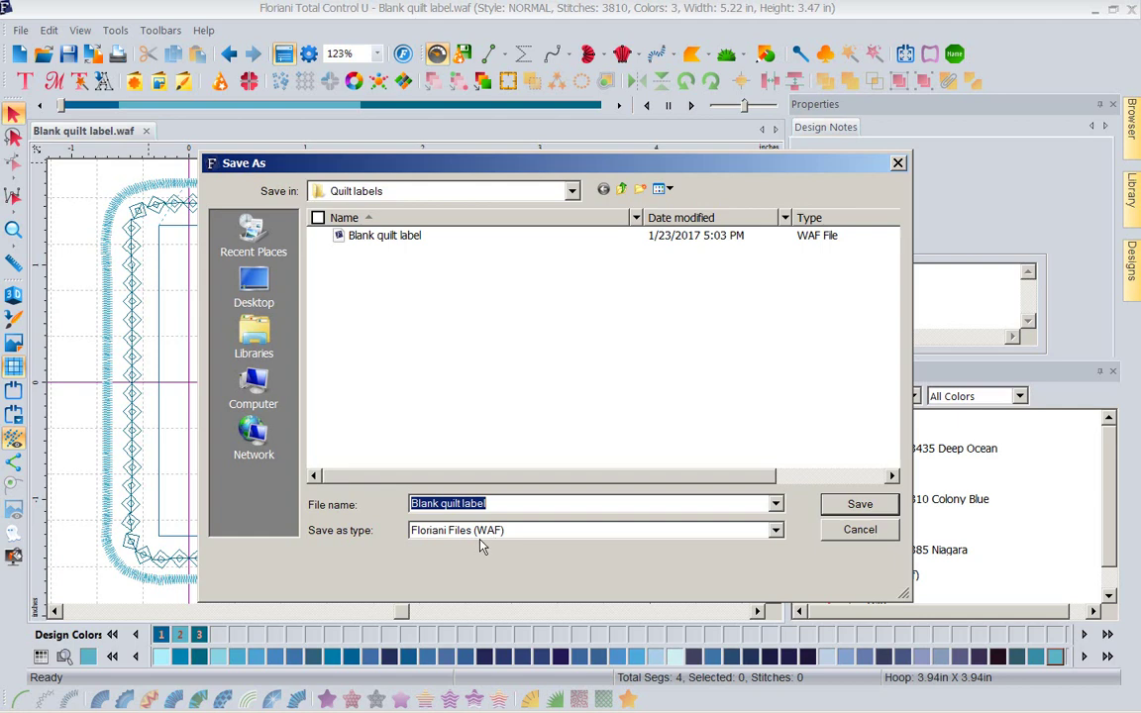
click(775, 532)
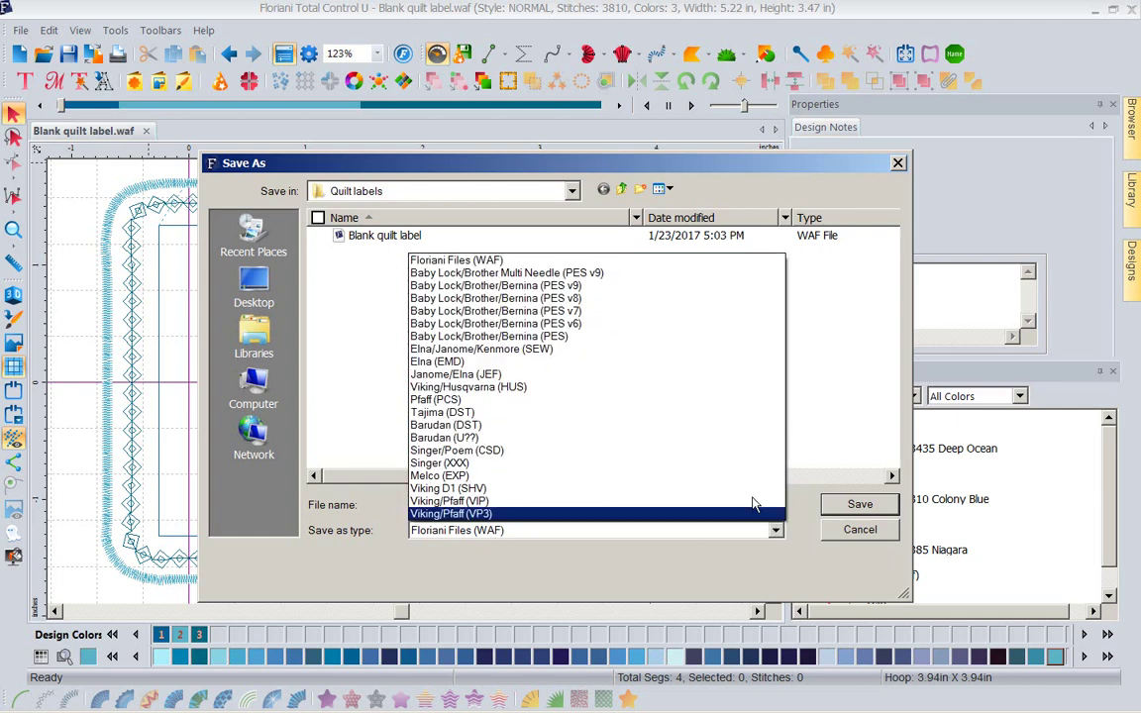
click(614, 273)
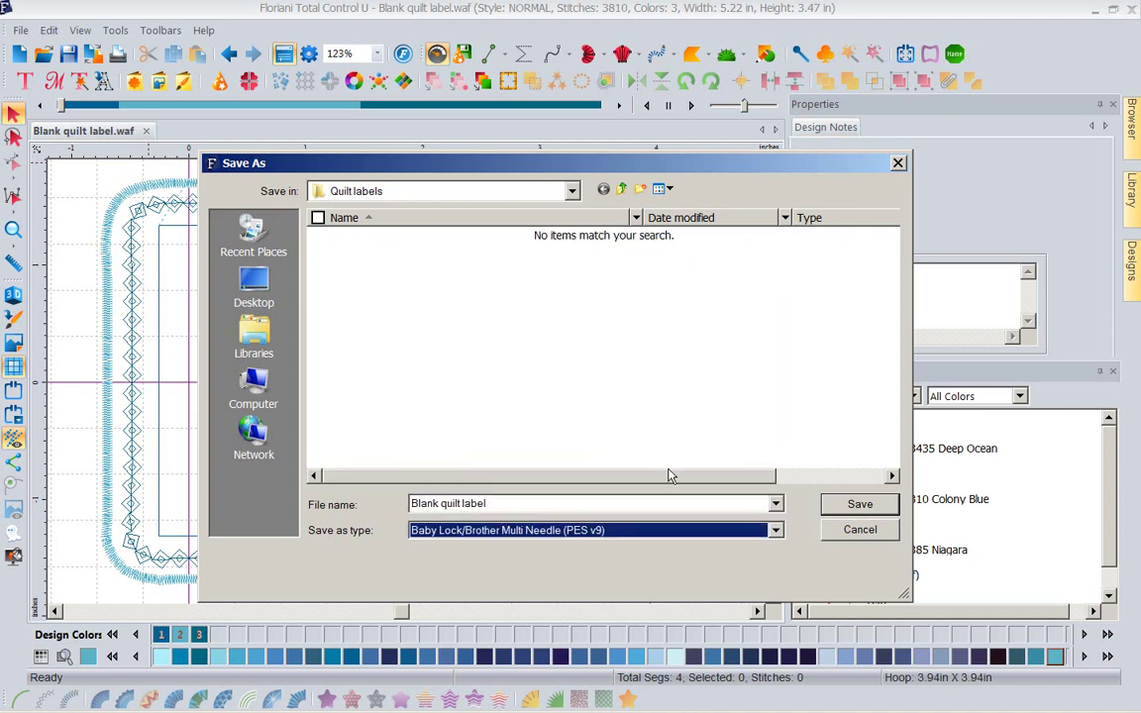
click(854, 505)
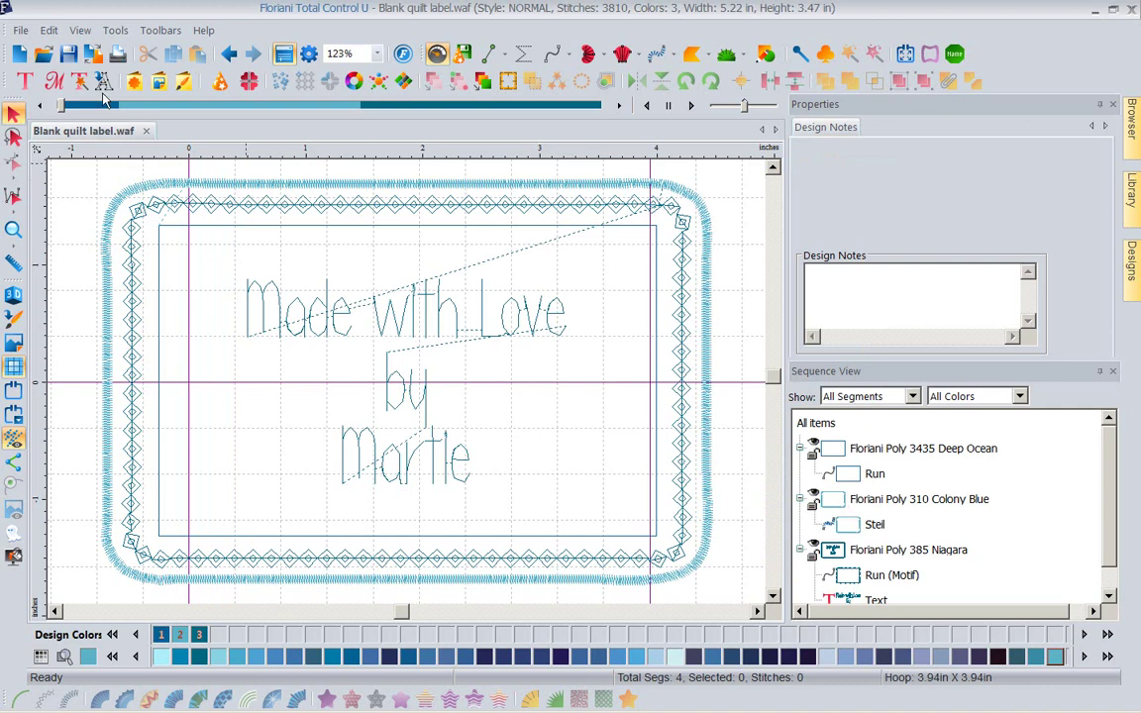
Close the current design and reopen the newer 5:04 PM Blank quilt label file.
click(42, 55)
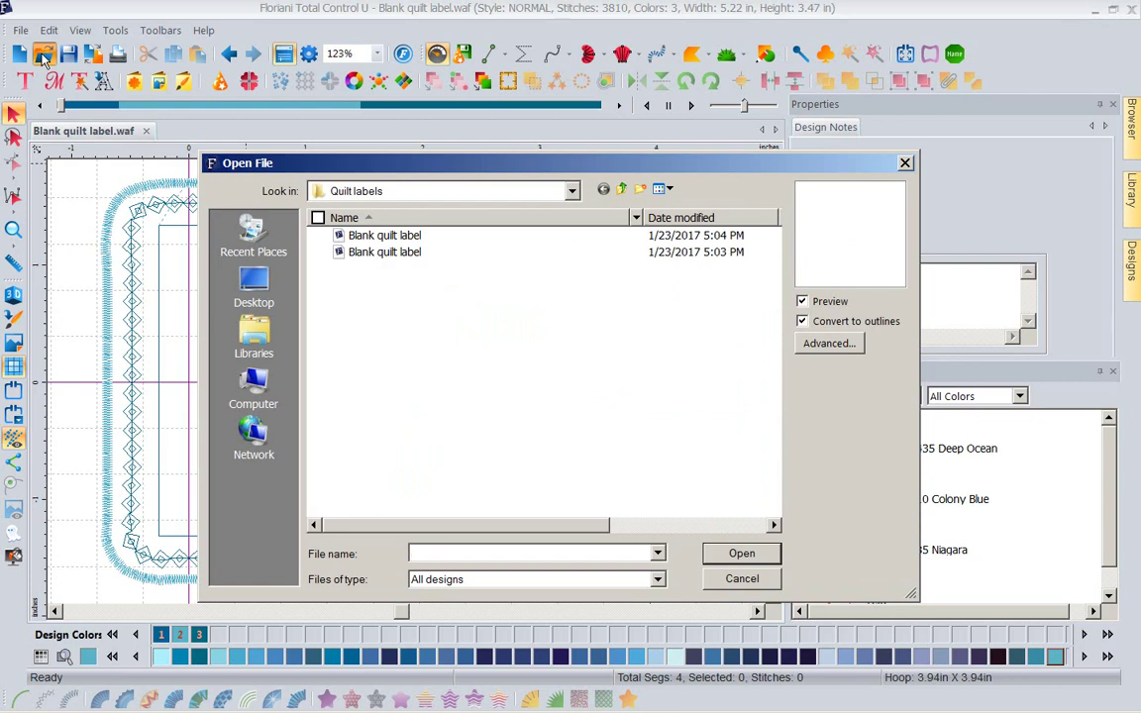
mouse_move(385, 235)
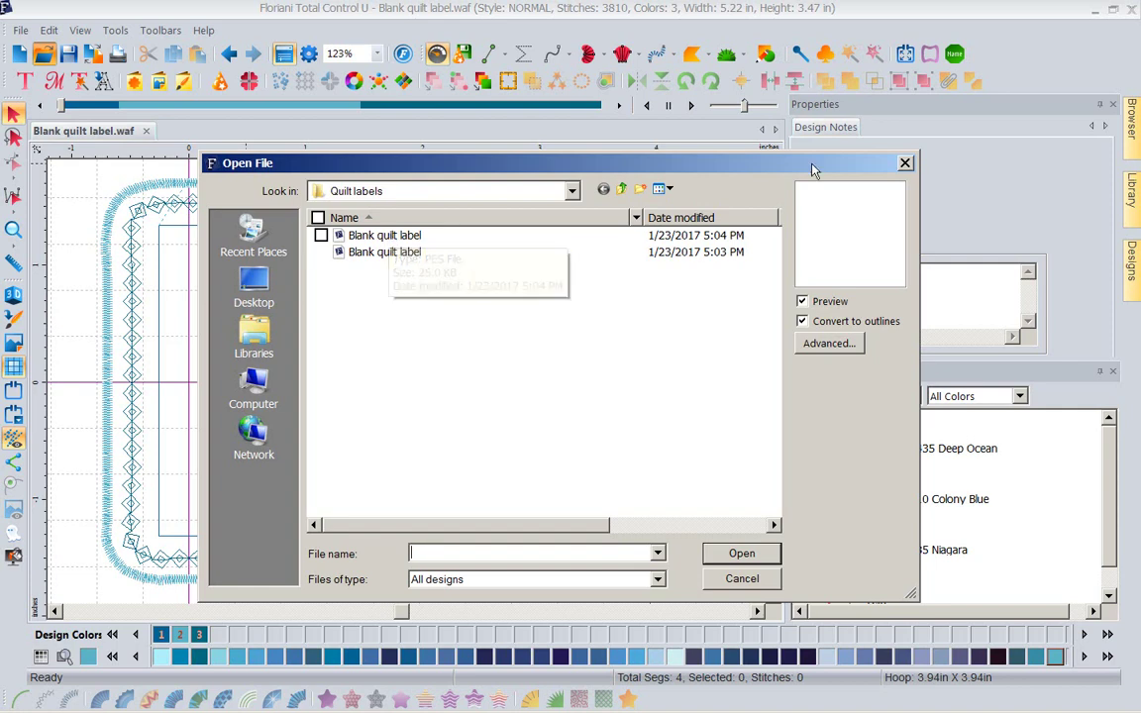
key(Escape)
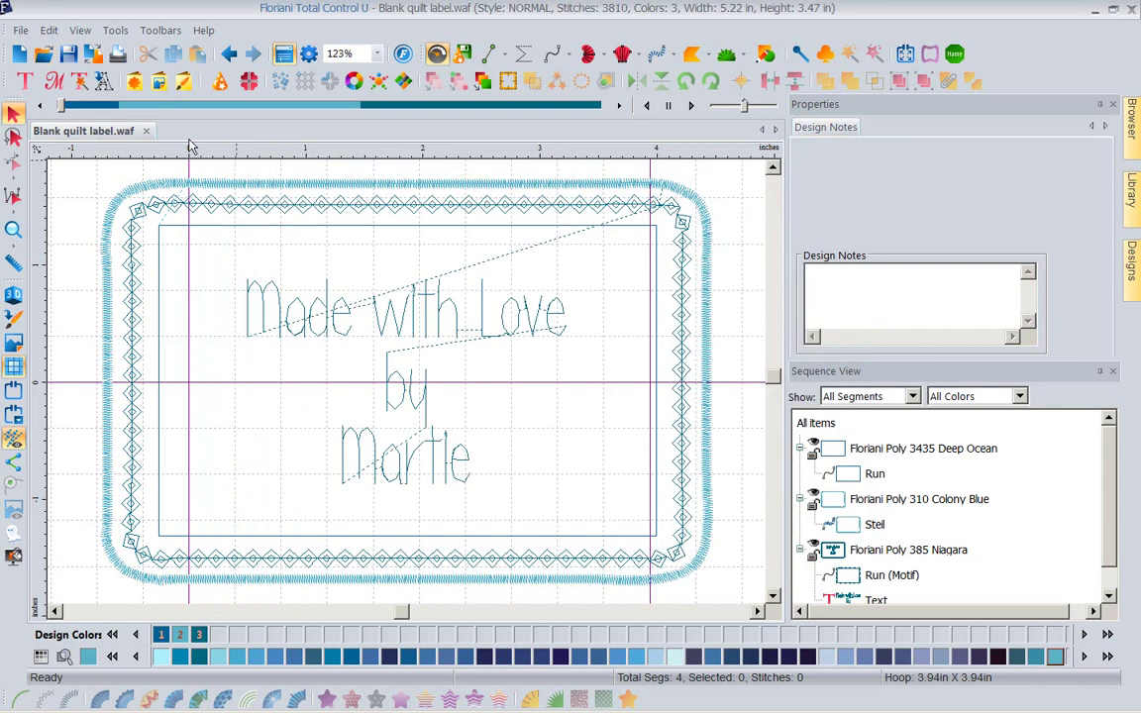
click(146, 130)
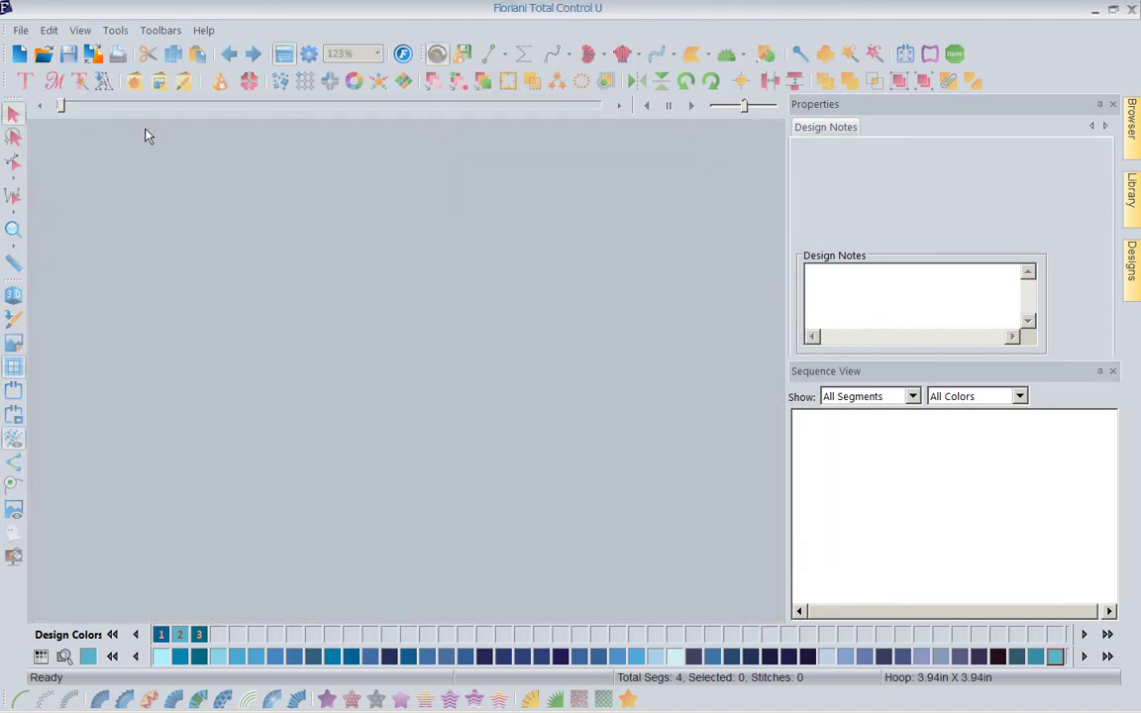
click(44, 56)
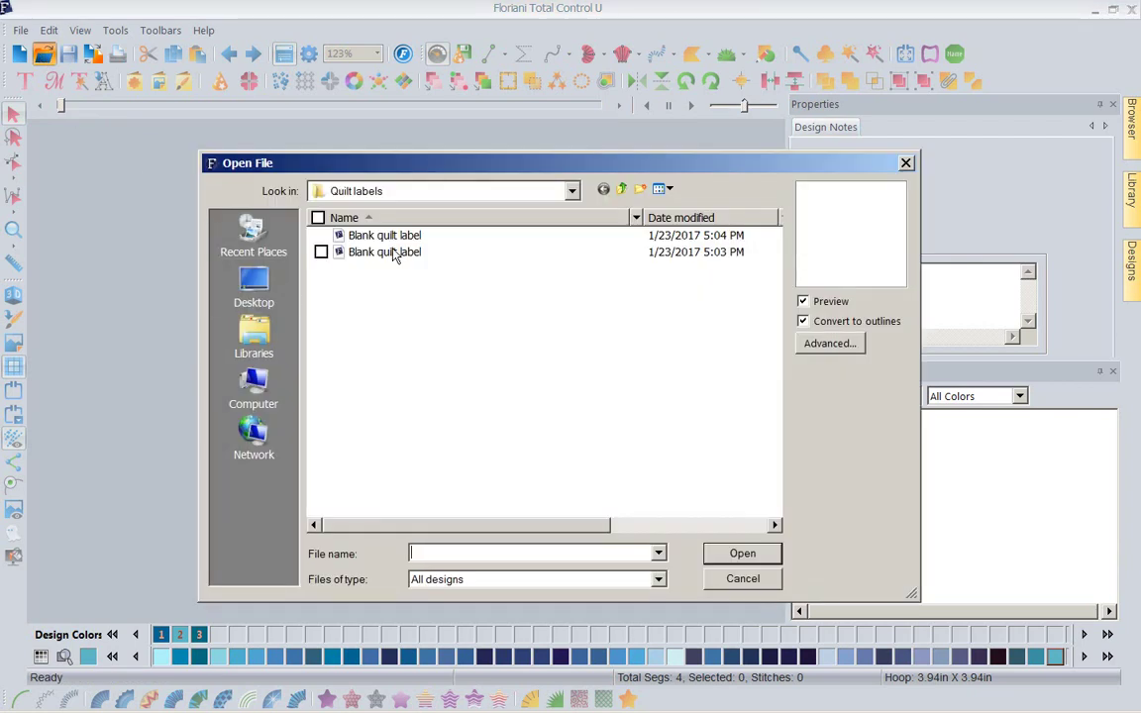
click(399, 237)
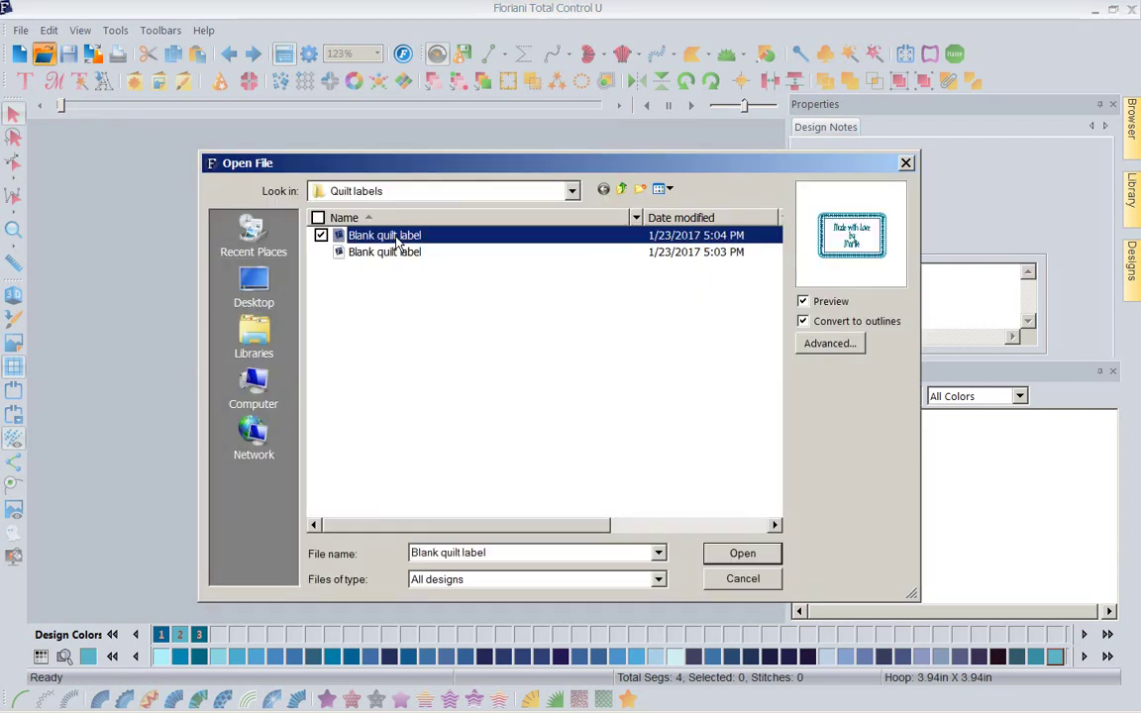
click(743, 555)
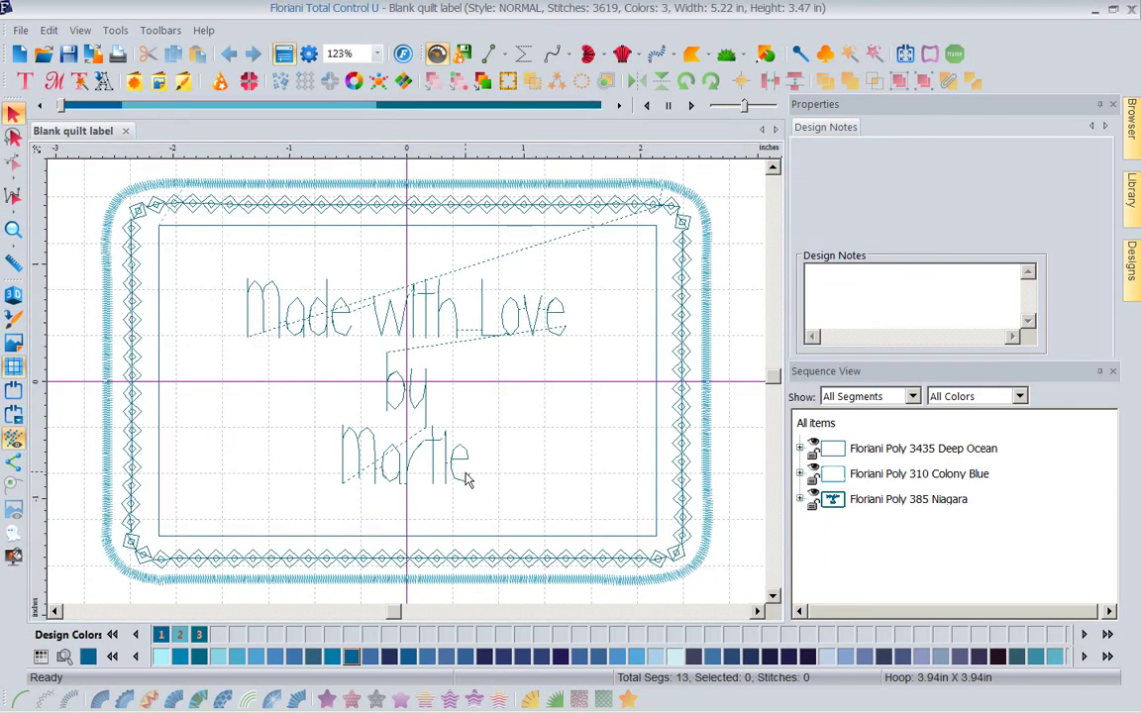
Expand Niagara in Sequence View and select the last two Run items, 151 stitches total.
click(466, 479)
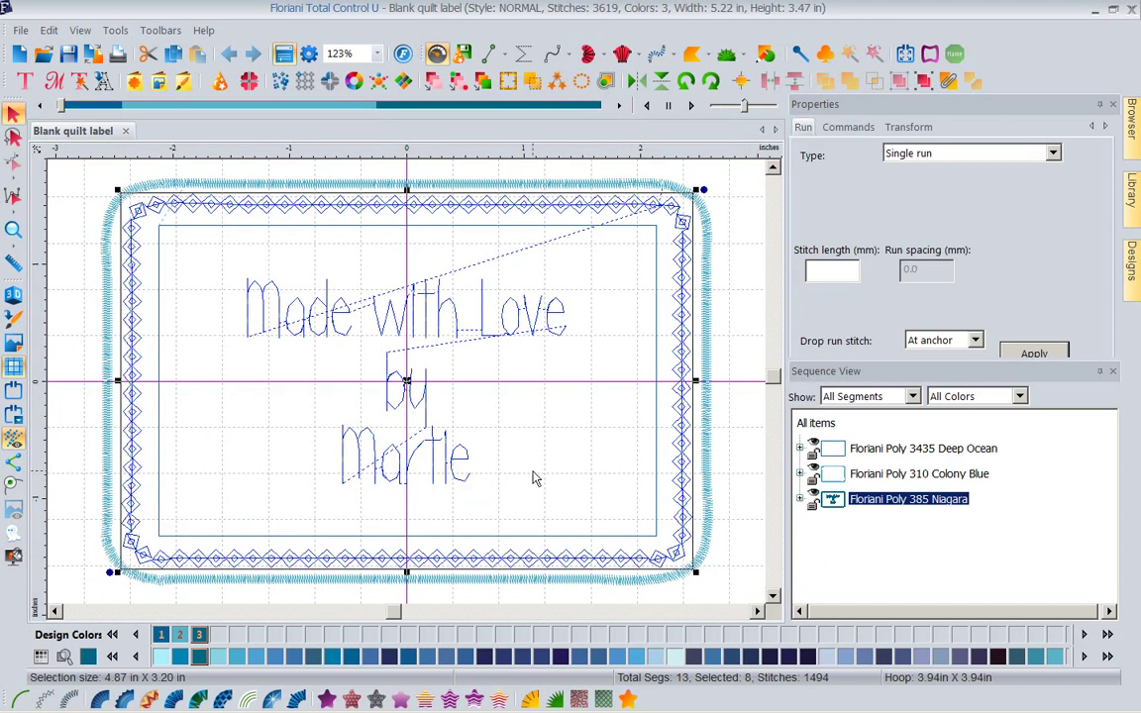
click(727, 370)
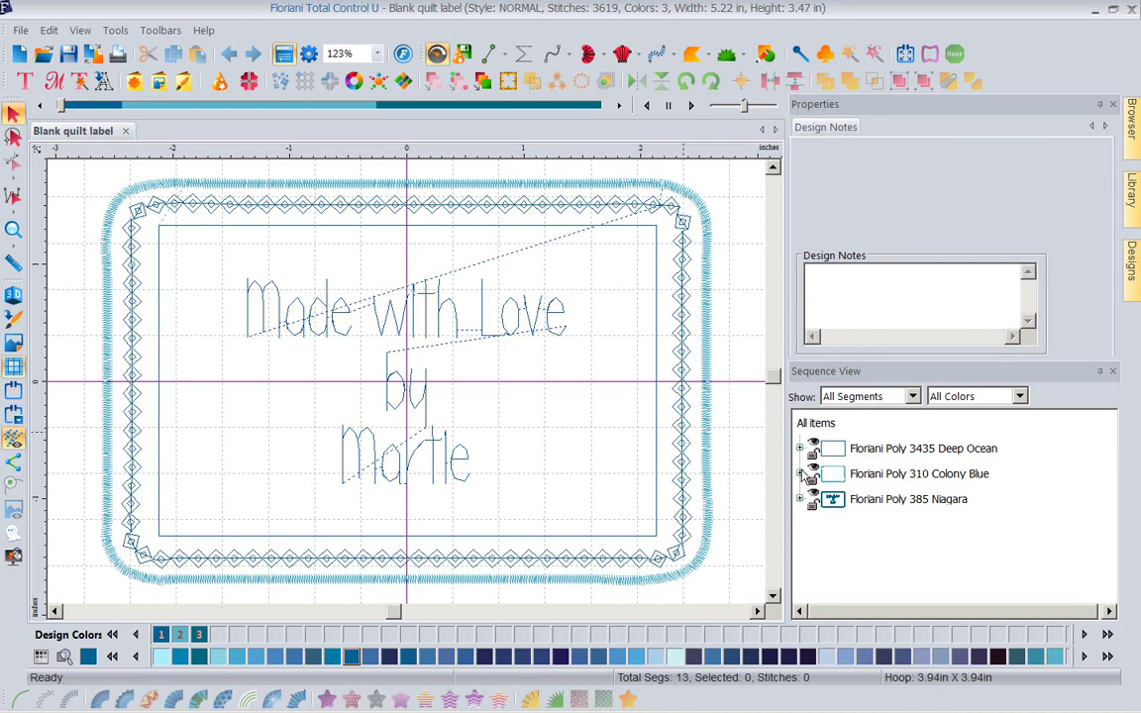
click(800, 500)
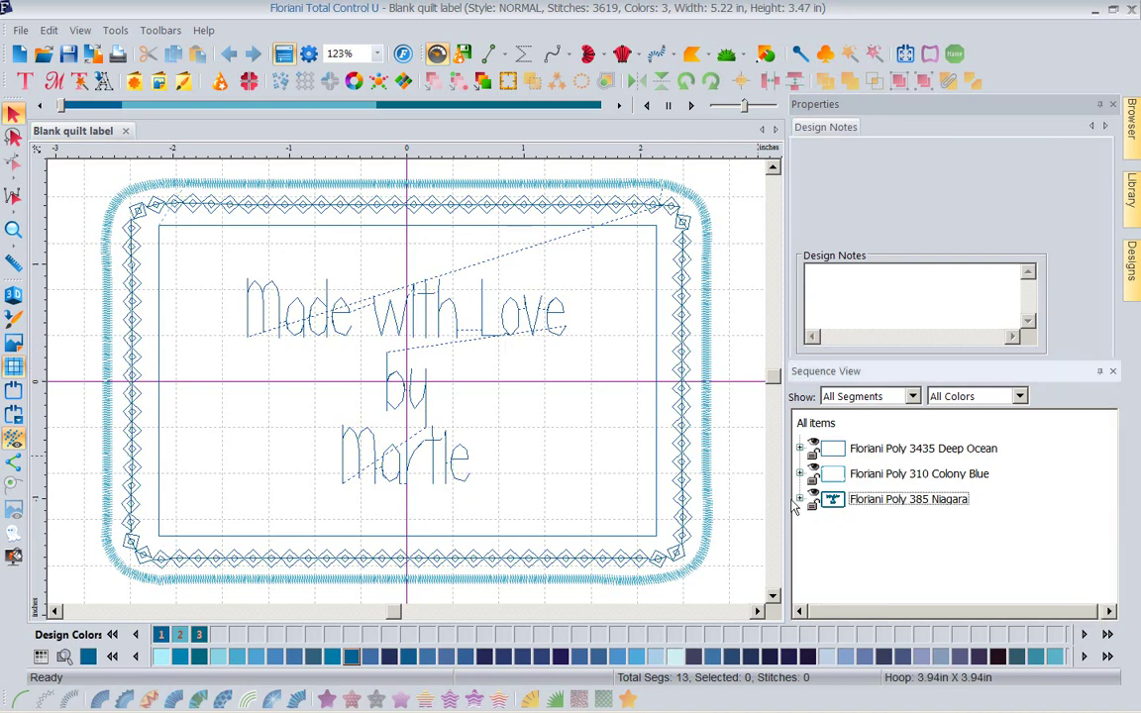
click(799, 499)
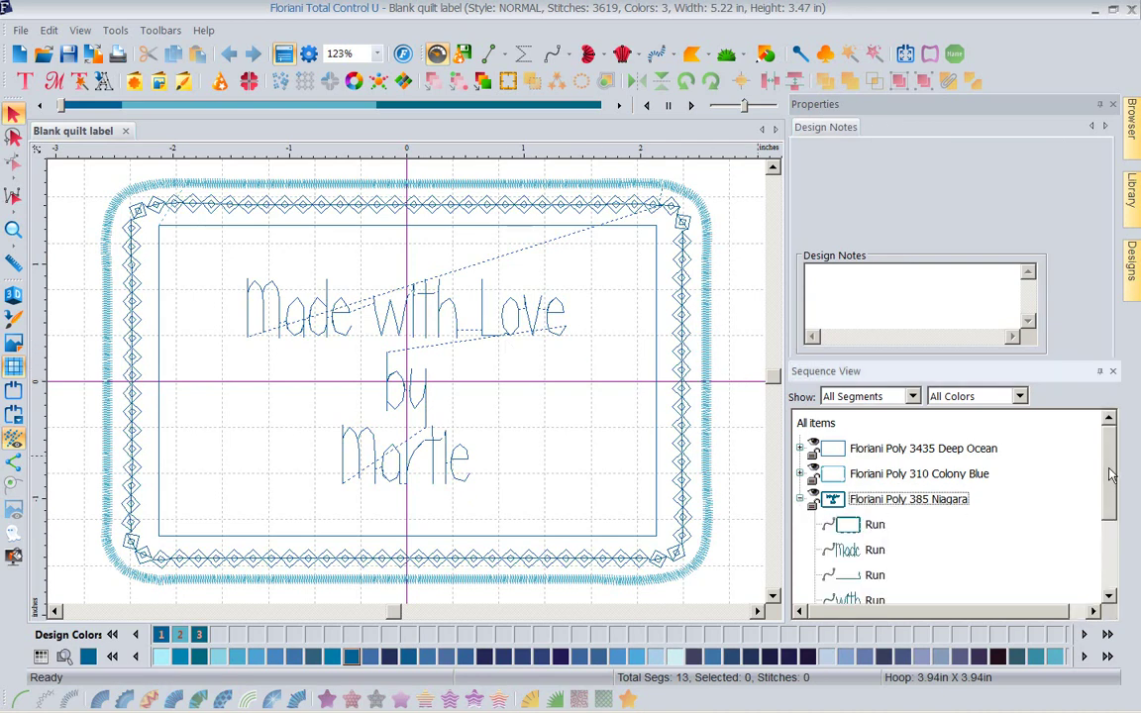
drag(1111, 476, 1111, 557)
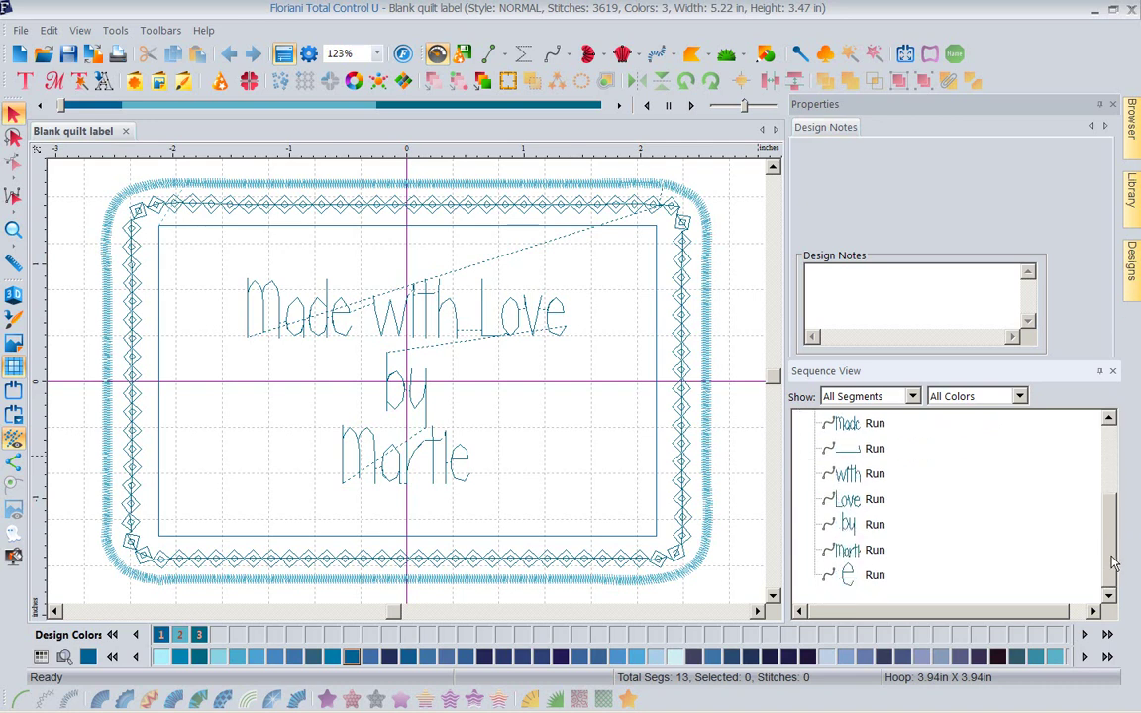
click(867, 549)
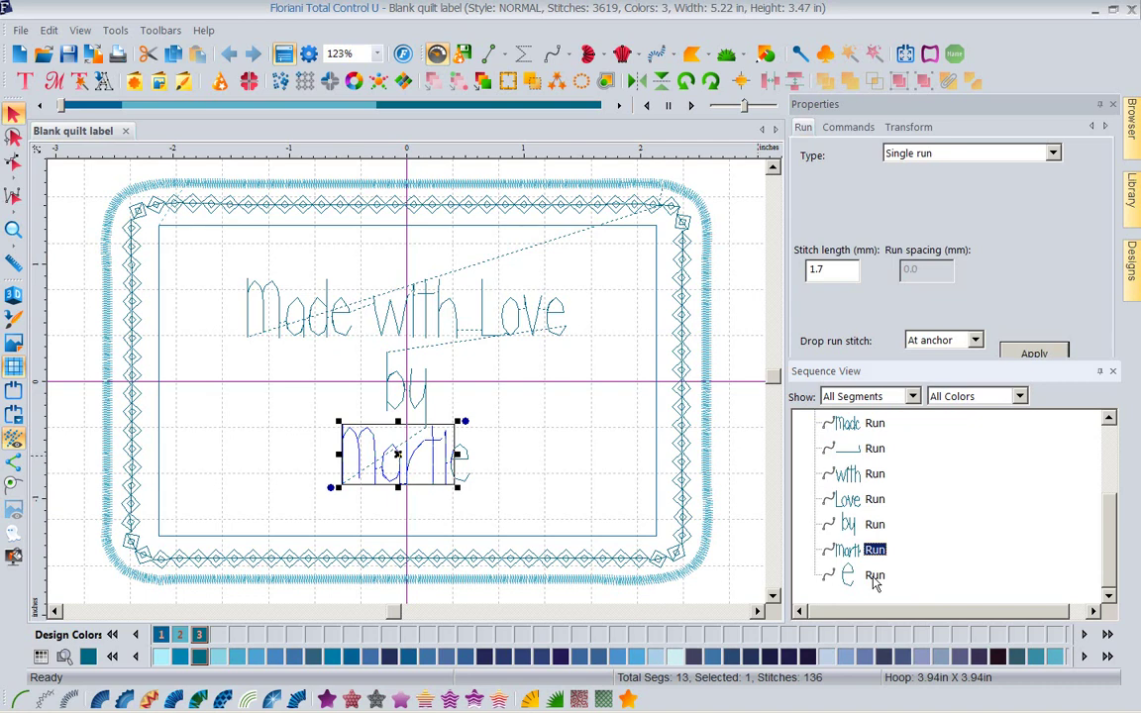
ctrl+click(875, 575)
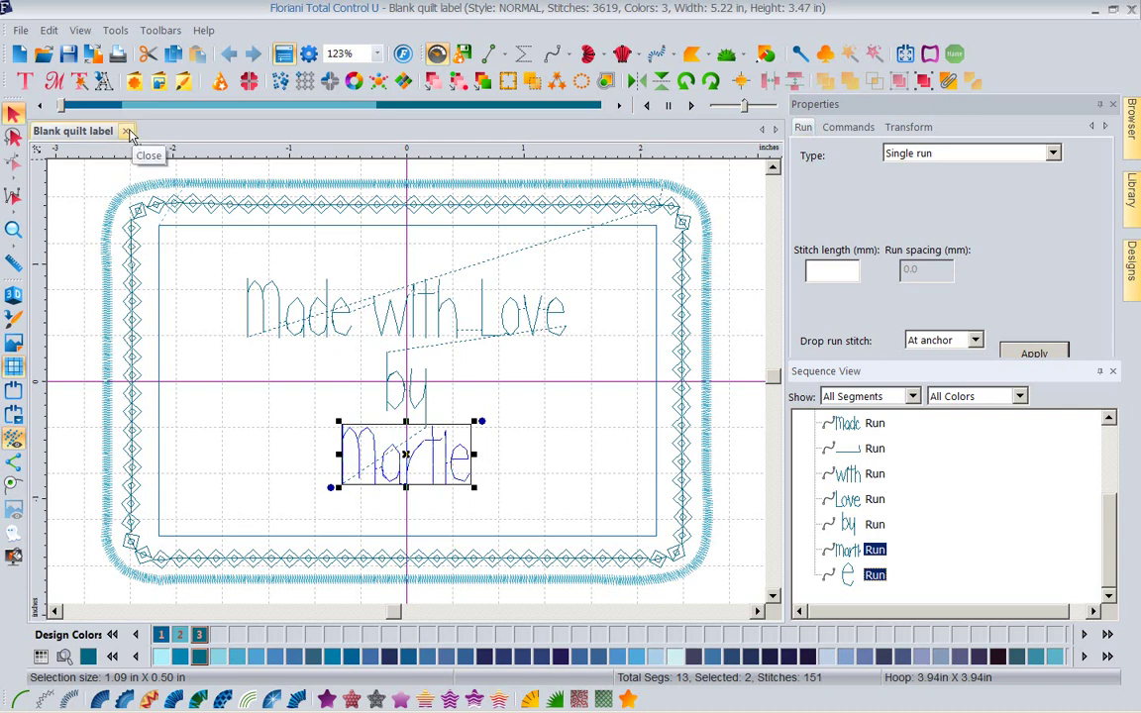
Open the older 5:03 PM Blank quilt label and select its Pixie Stix lettering.
click(129, 132)
click(43, 56)
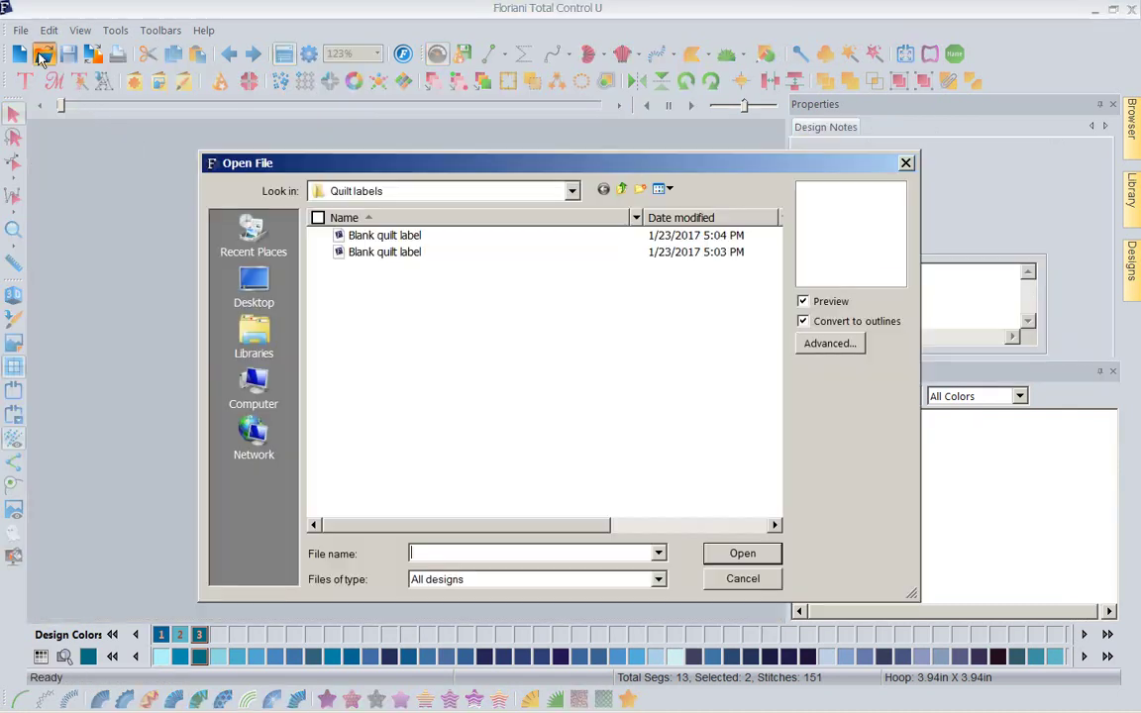
click(358, 254)
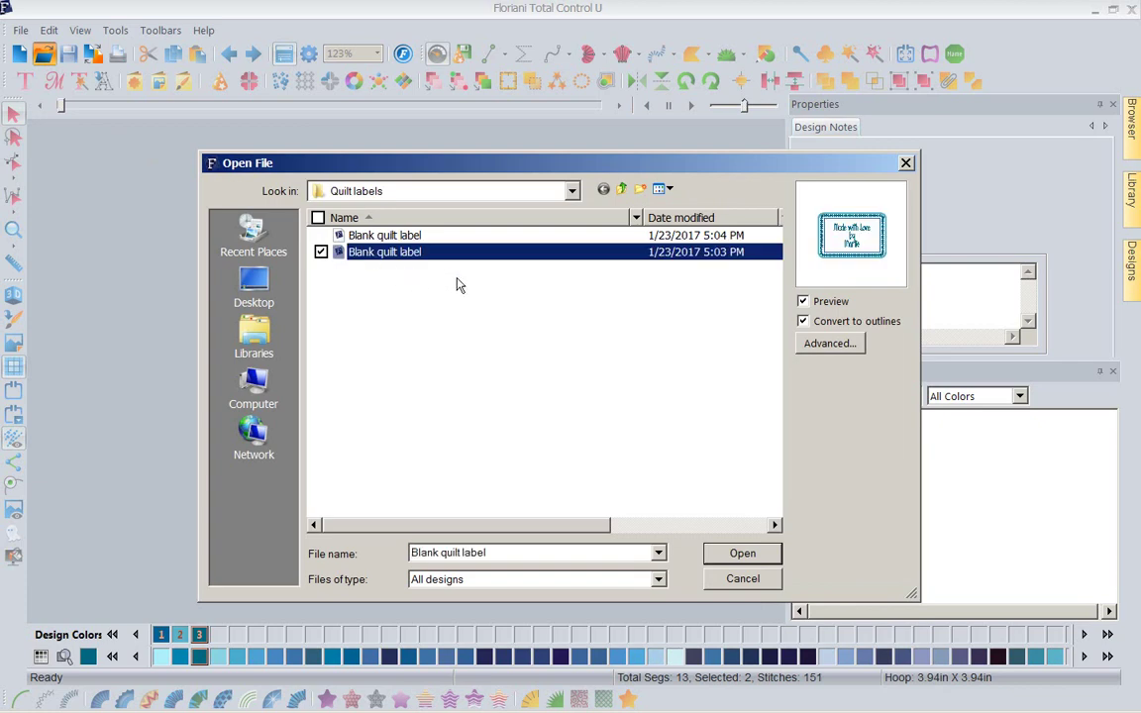
click(741, 555)
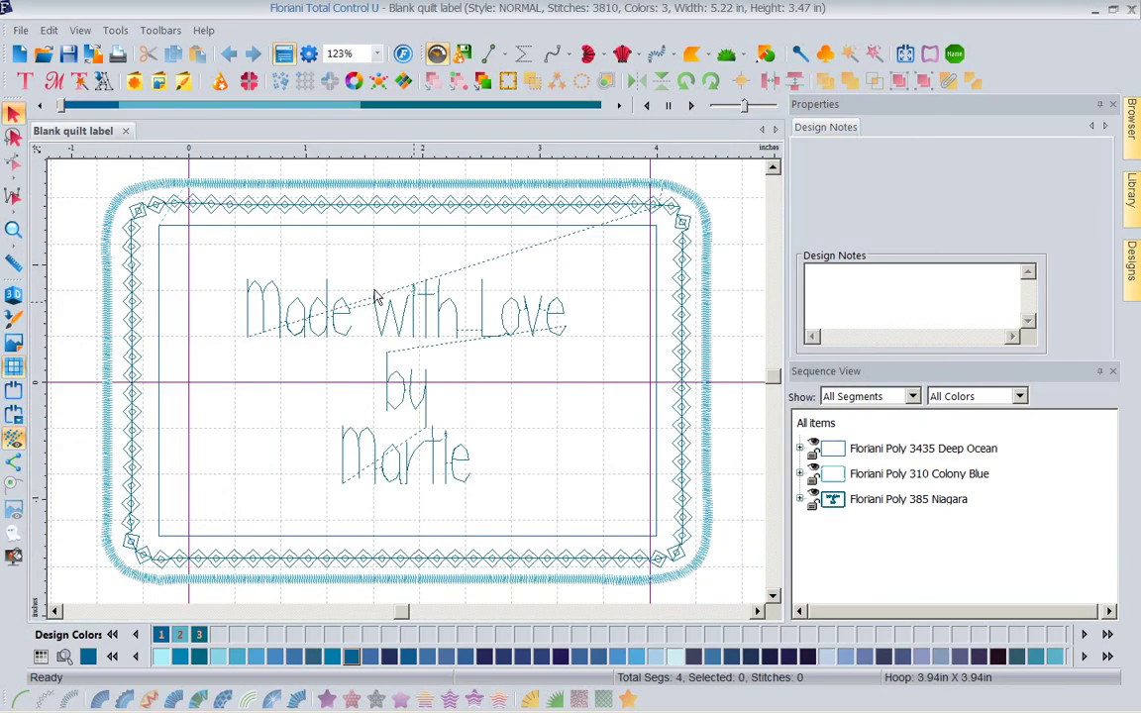
click(439, 344)
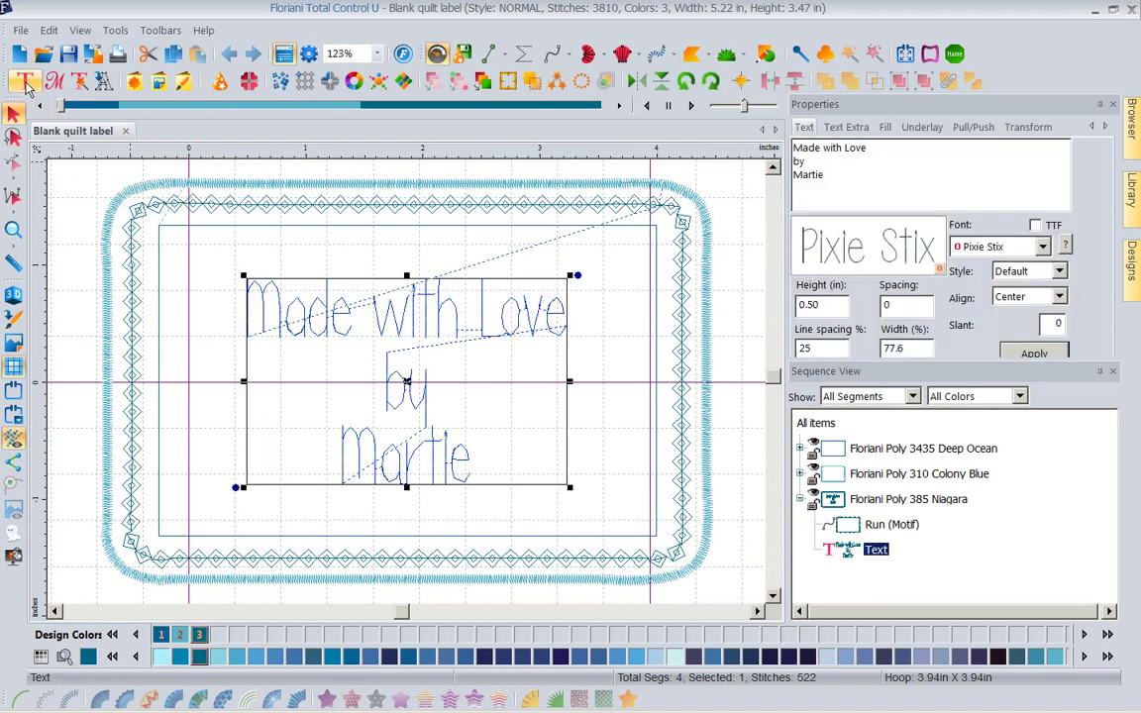
click(26, 84)
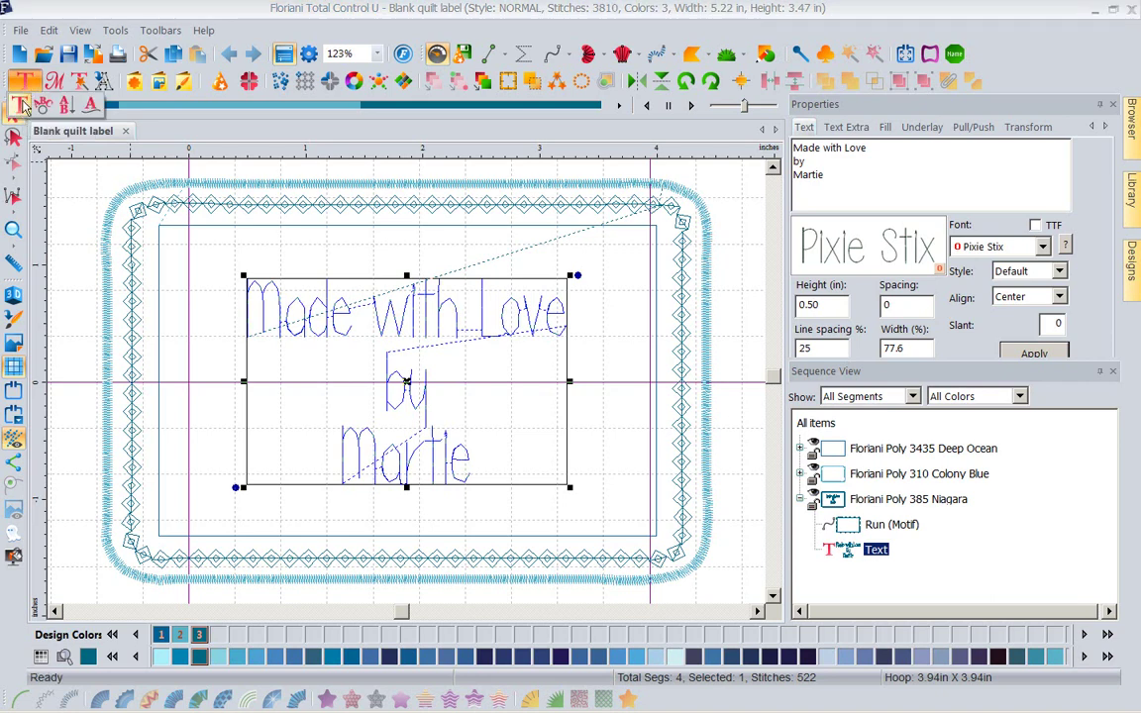
Replace 'Martie' with 'Carol' in the lettering's text box.
click(19, 105)
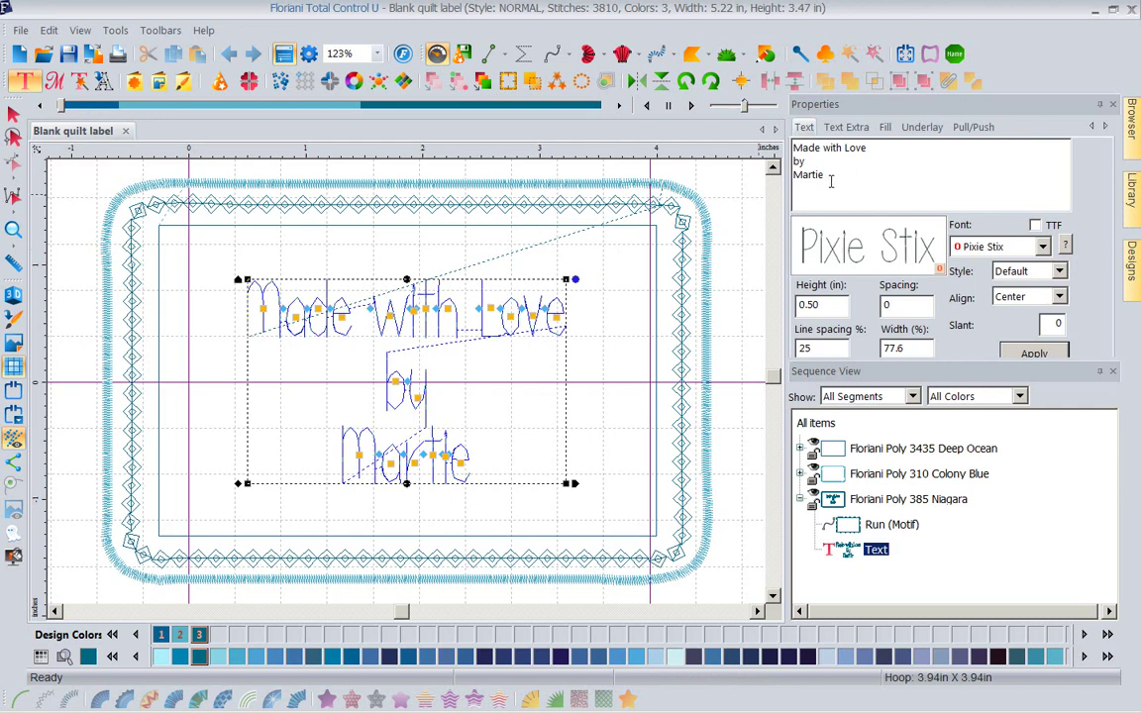
drag(832, 179, 778, 176)
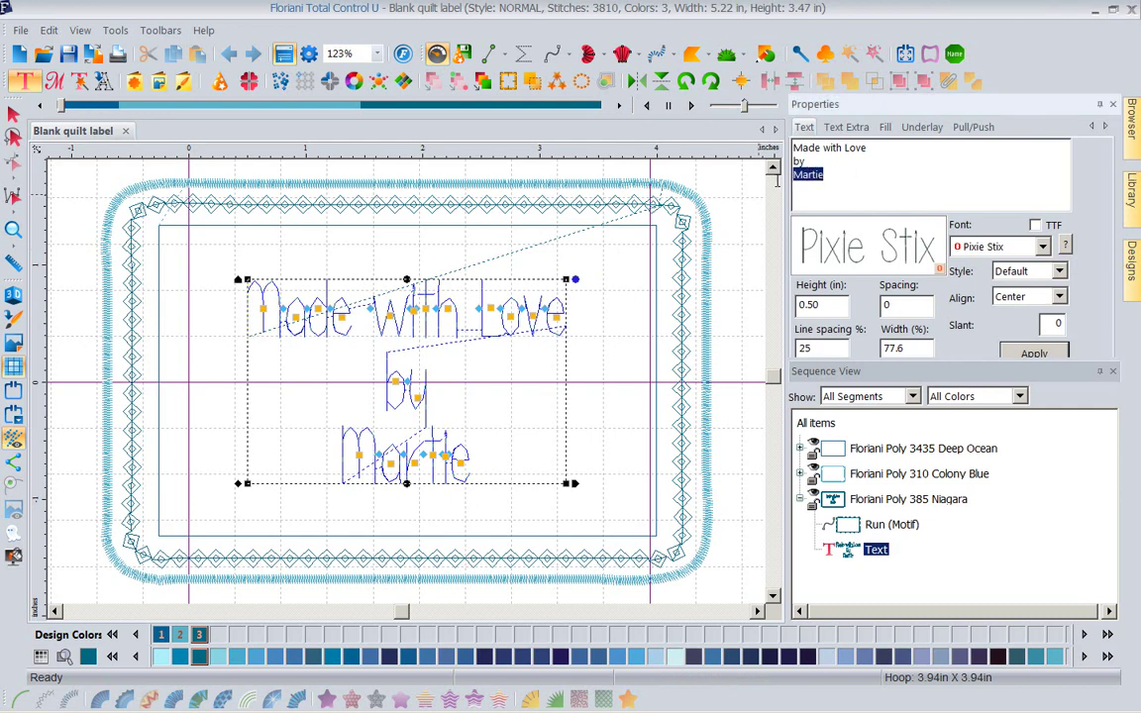
text(Carol)
mouse_move(990, 104)
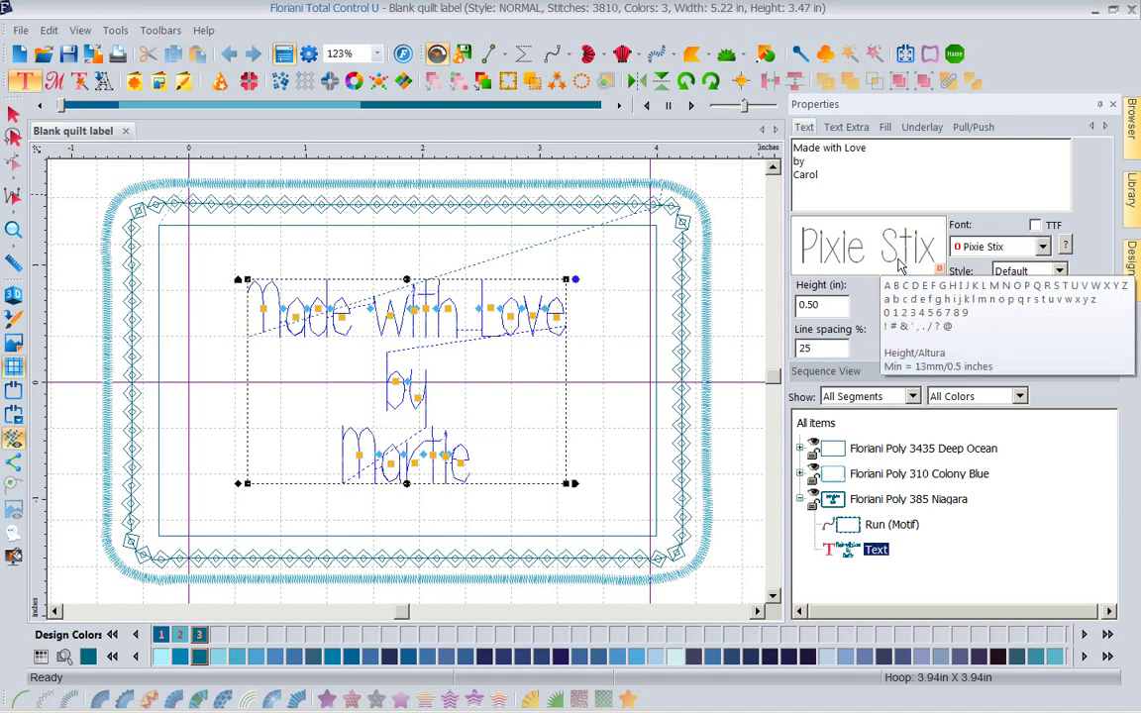
Try the Primer font with the Run stitch style on the lettering.
click(1045, 247)
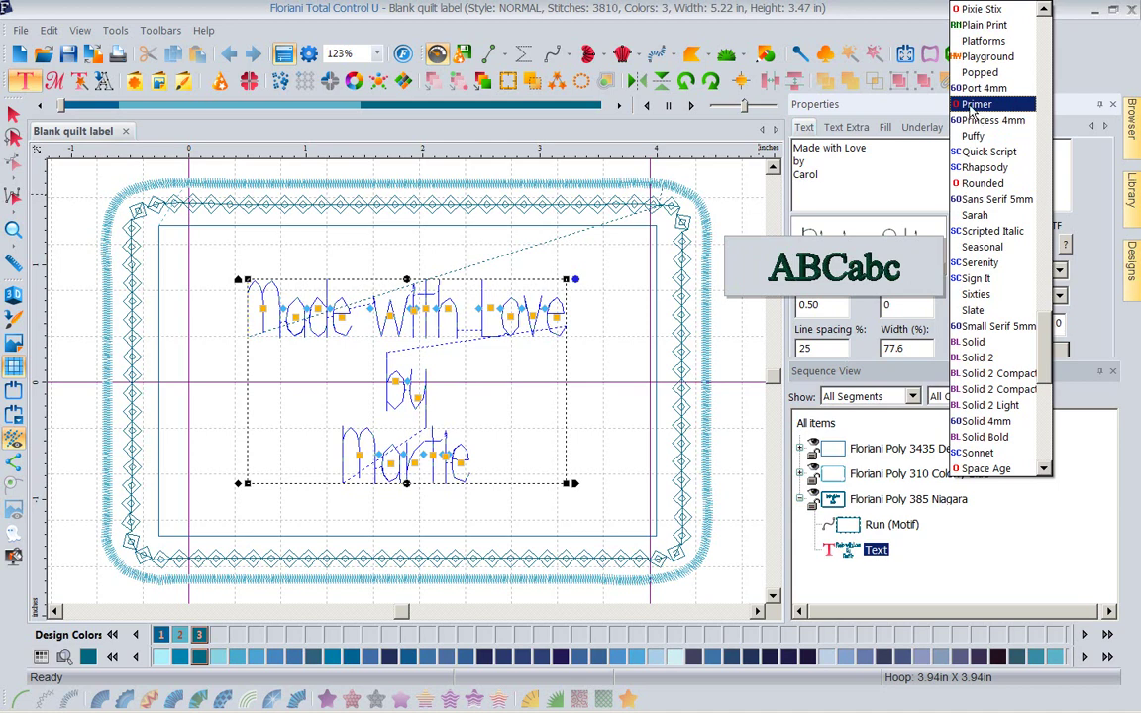
click(975, 106)
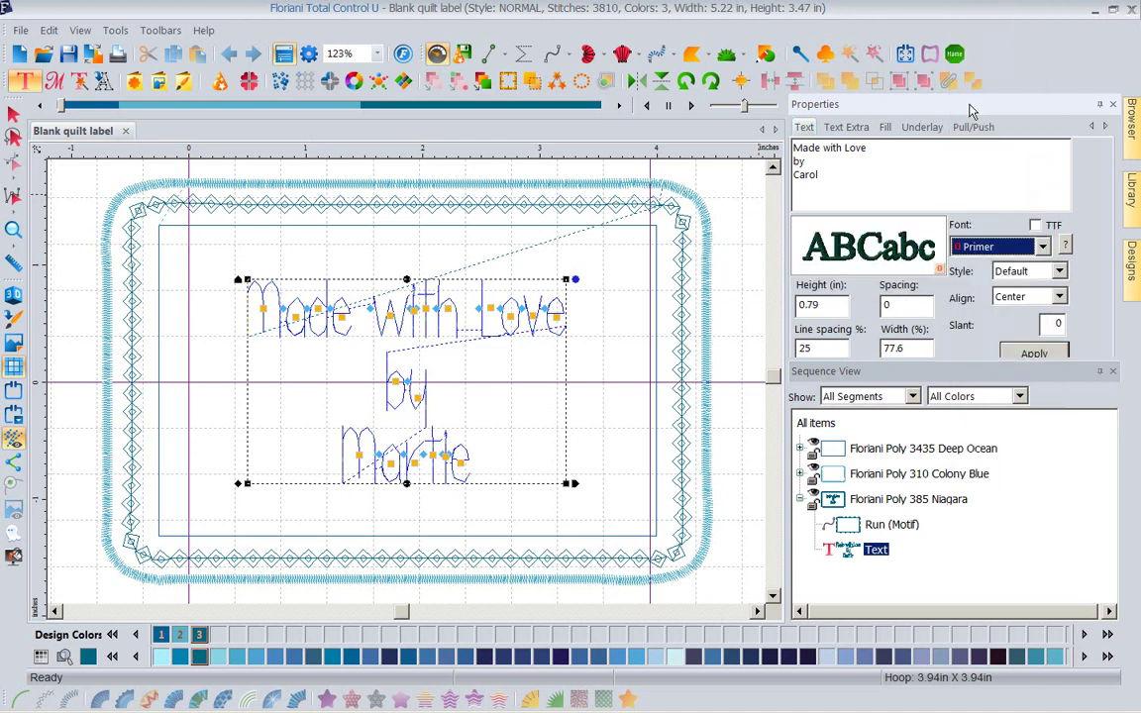
click(1058, 272)
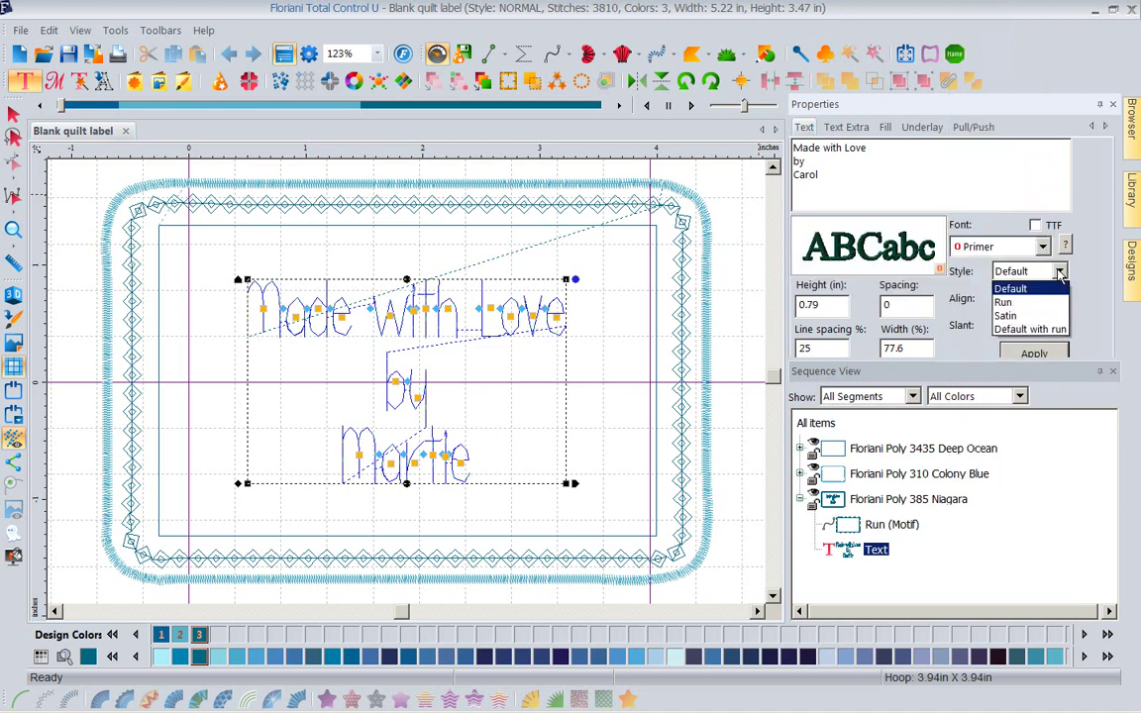
click(1015, 302)
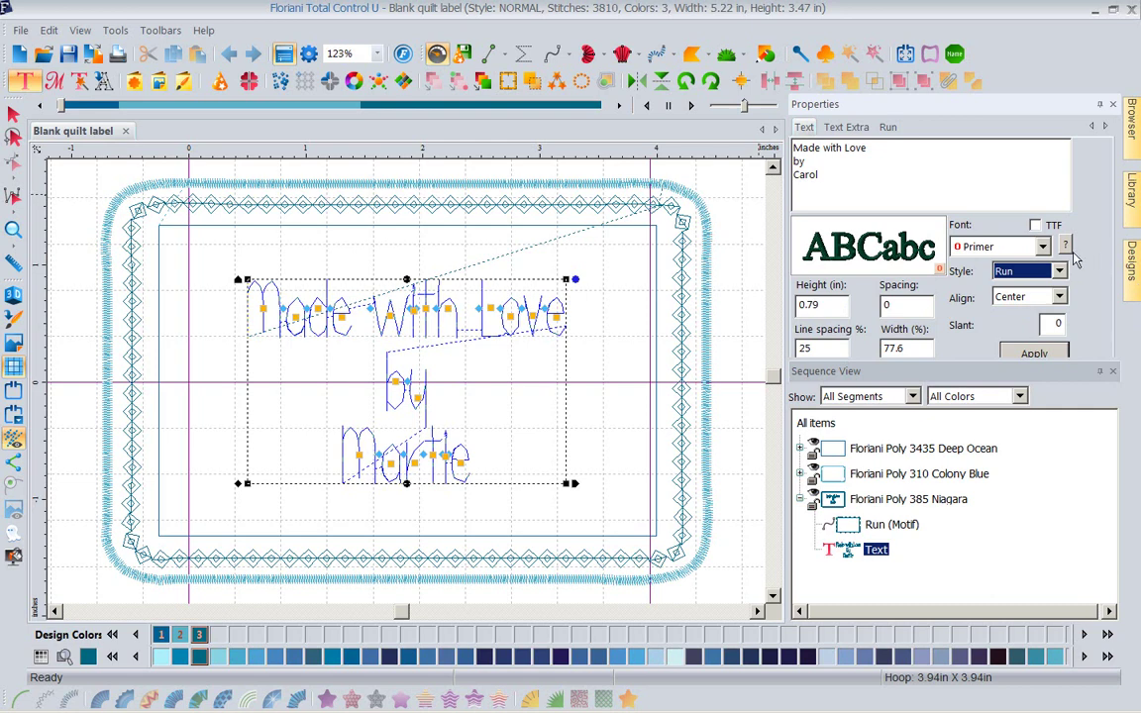
Set the lettering back to Pixie Stix at 0.5-inch height and apply.
click(1044, 247)
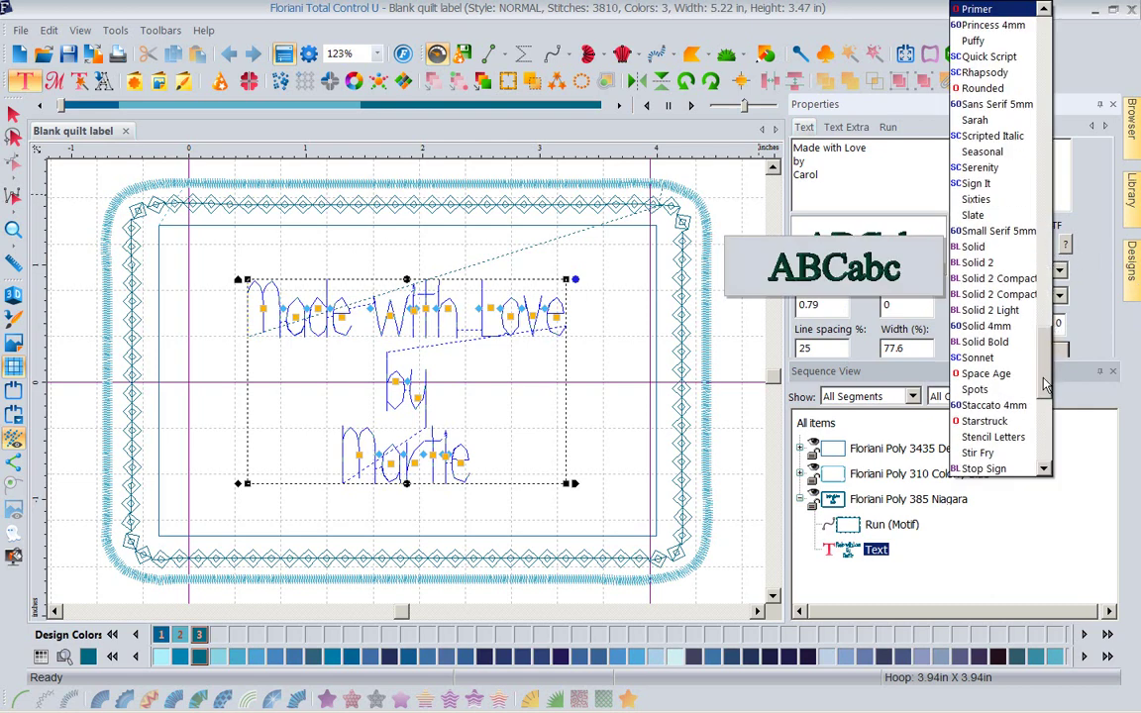
scroll(1048, 384, up, 3)
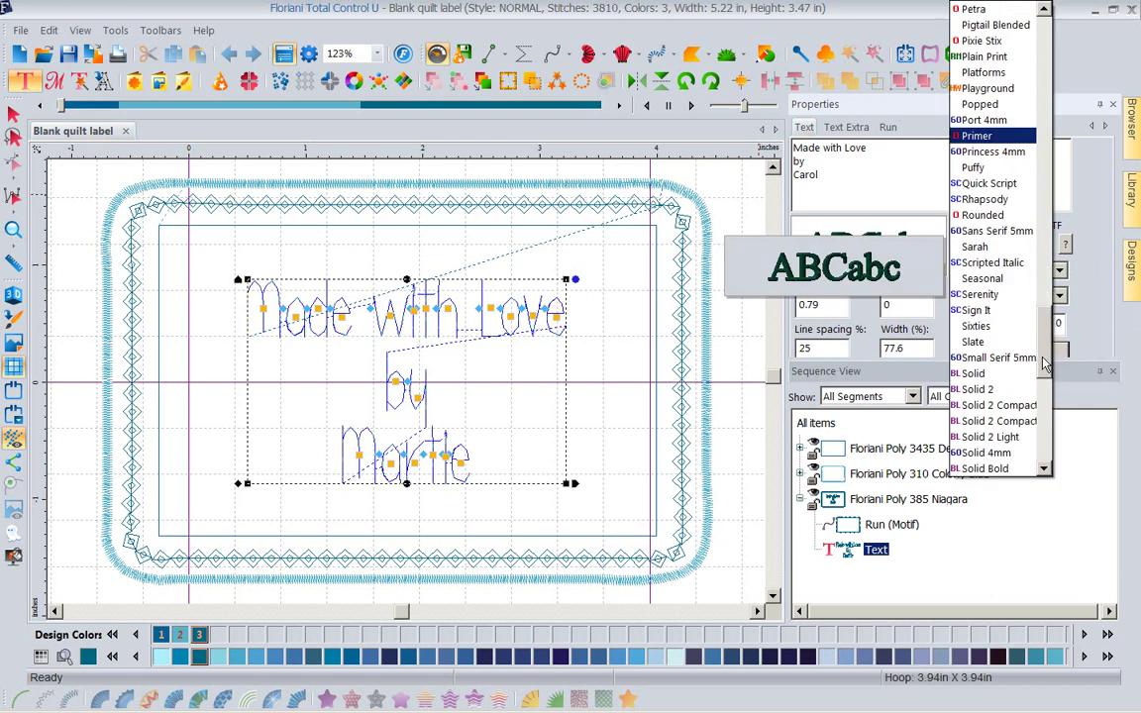
click(1008, 41)
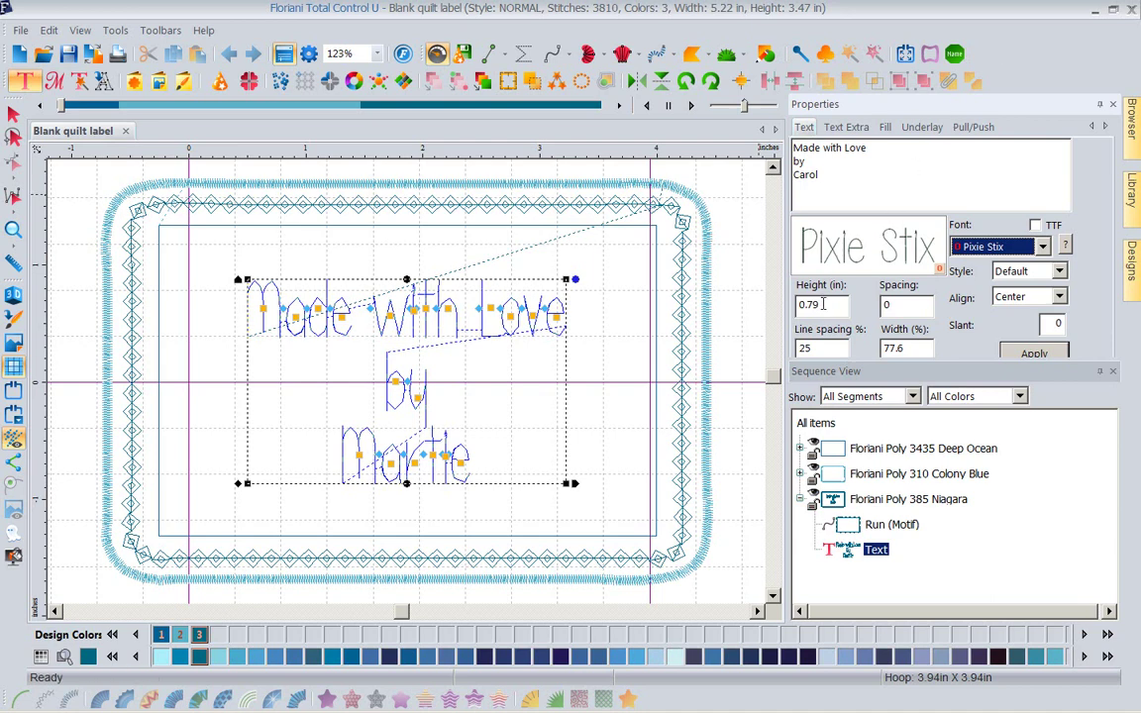
key(Tab)
text(.5)
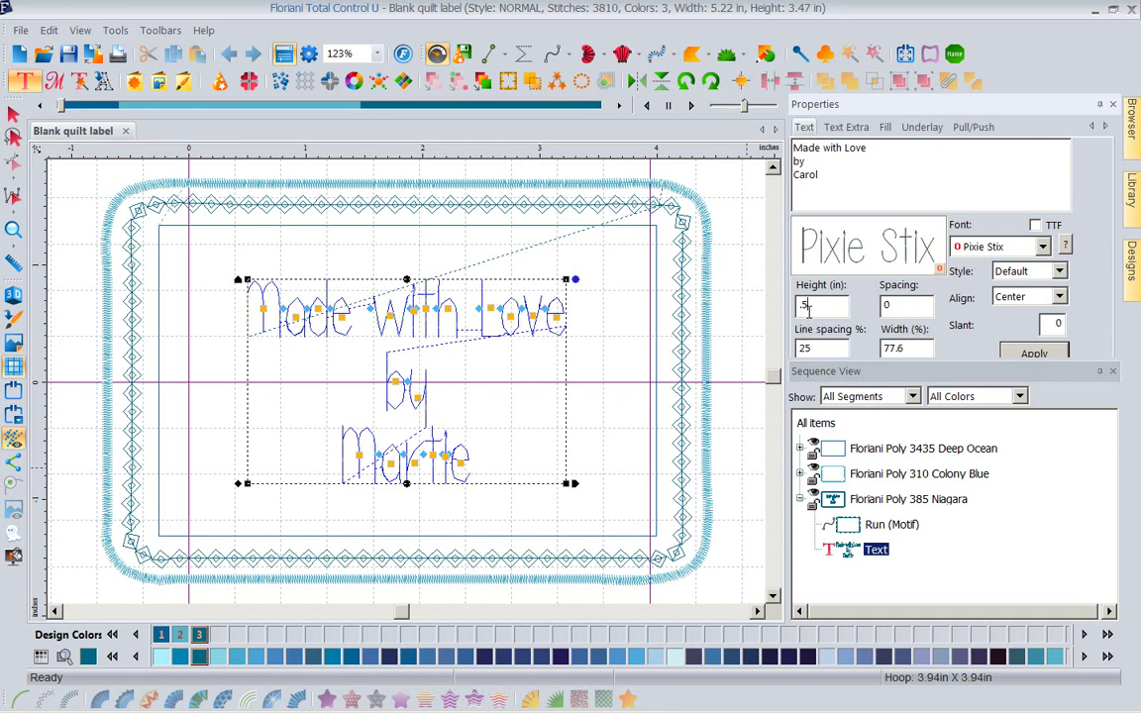
click(1028, 357)
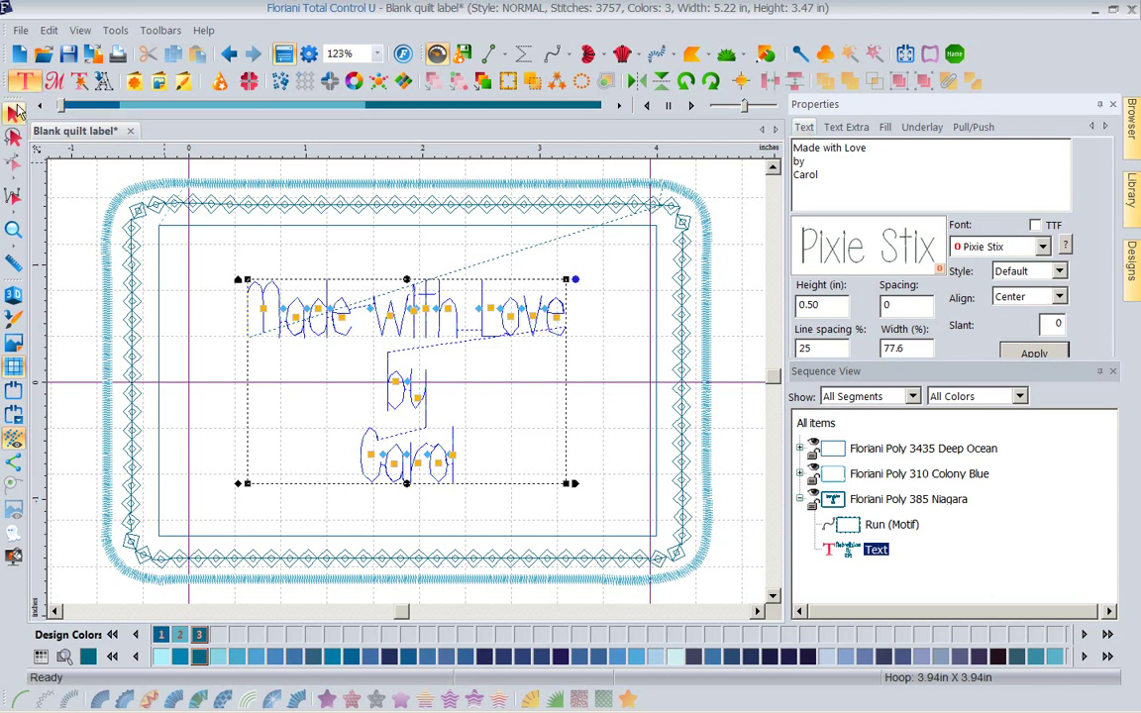
Deselect the updated 'Made with Love by Carol' lettering with the Selection tool.
click(14, 114)
click(60, 166)
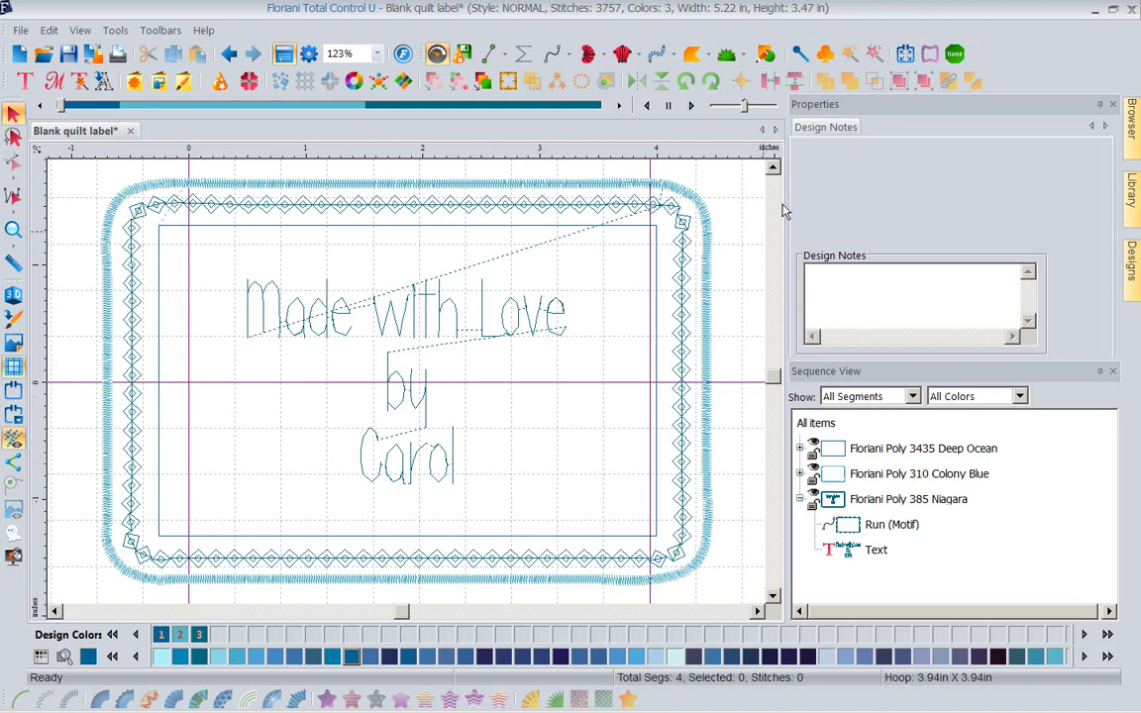
Choose the Butterfly shape from the Symbol list.
click(829, 56)
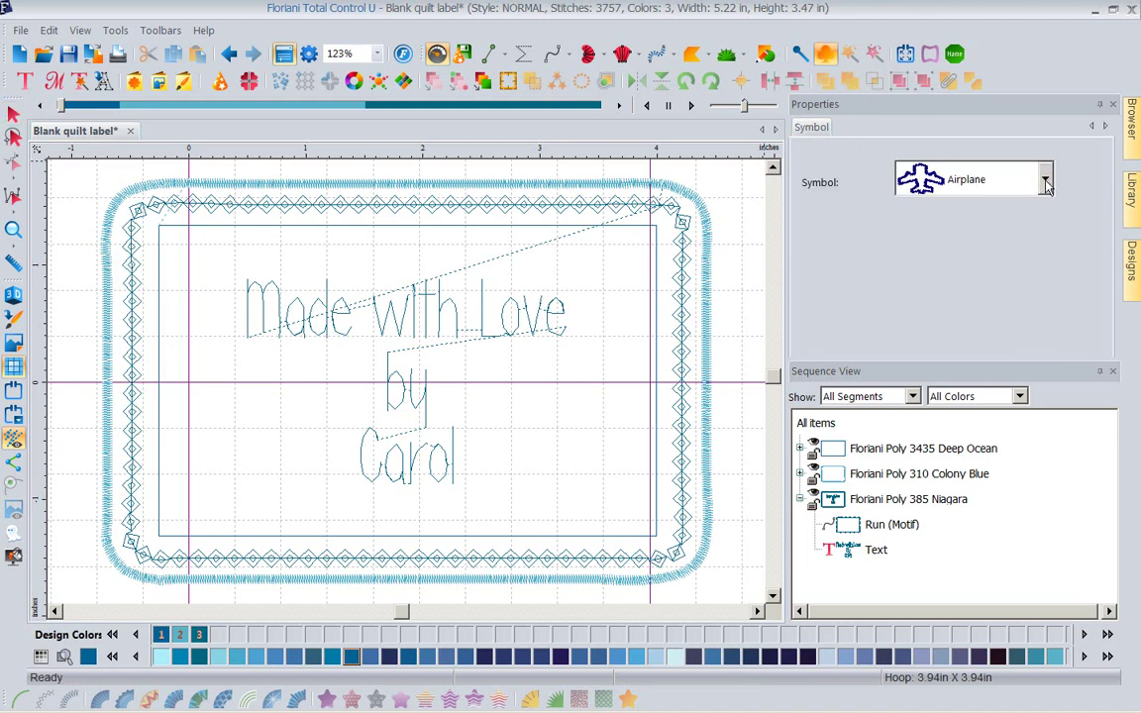
click(1045, 181)
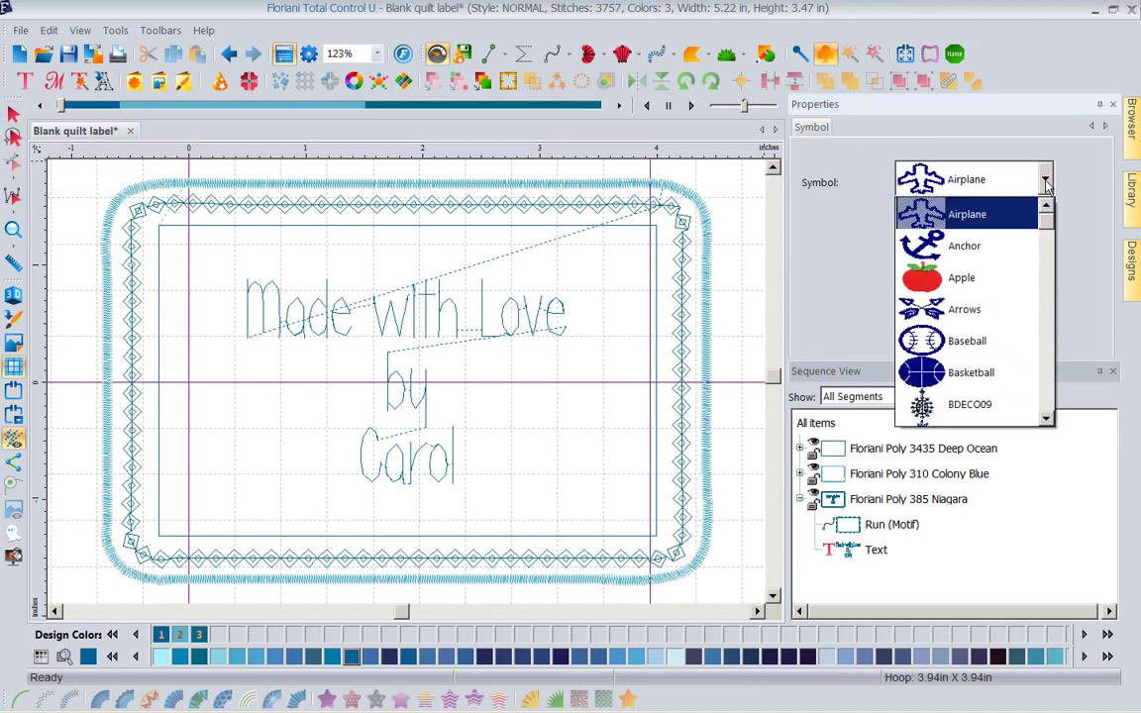
click(1047, 423)
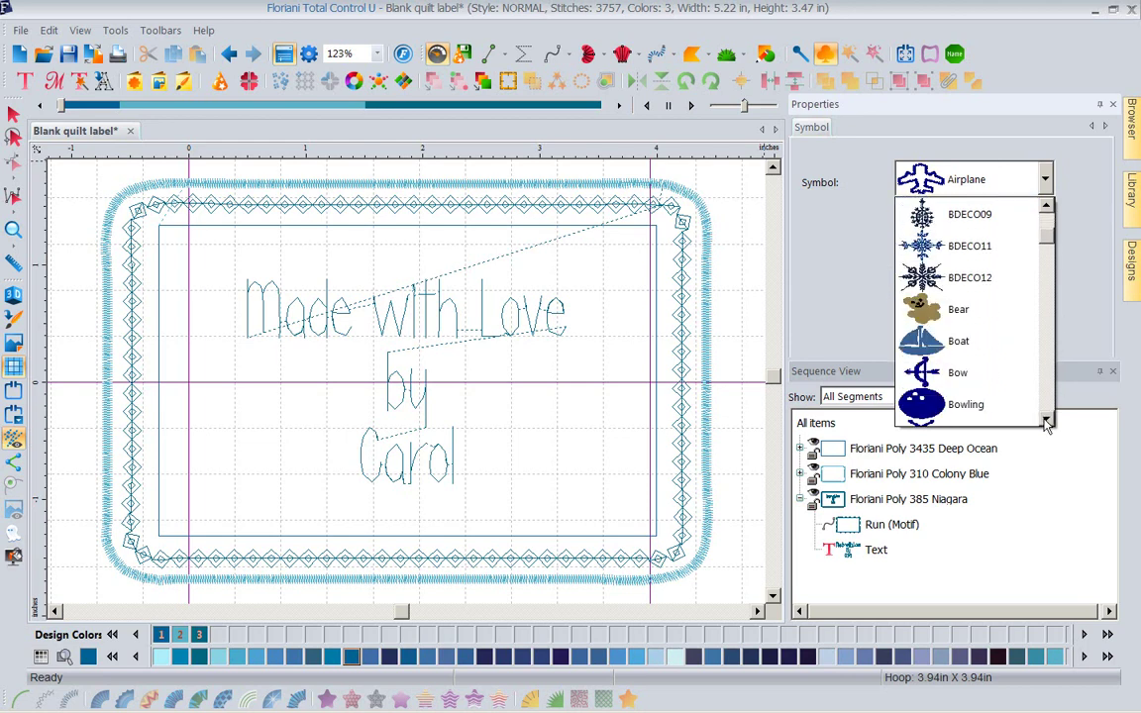
click(1046, 423)
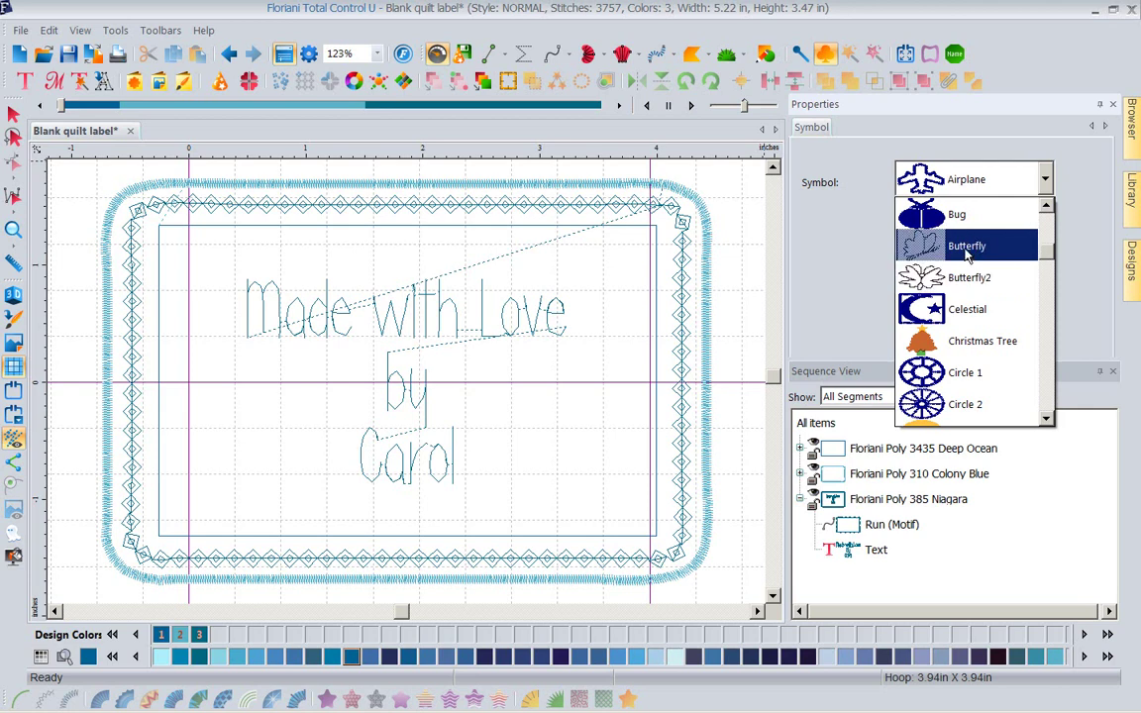
click(966, 251)
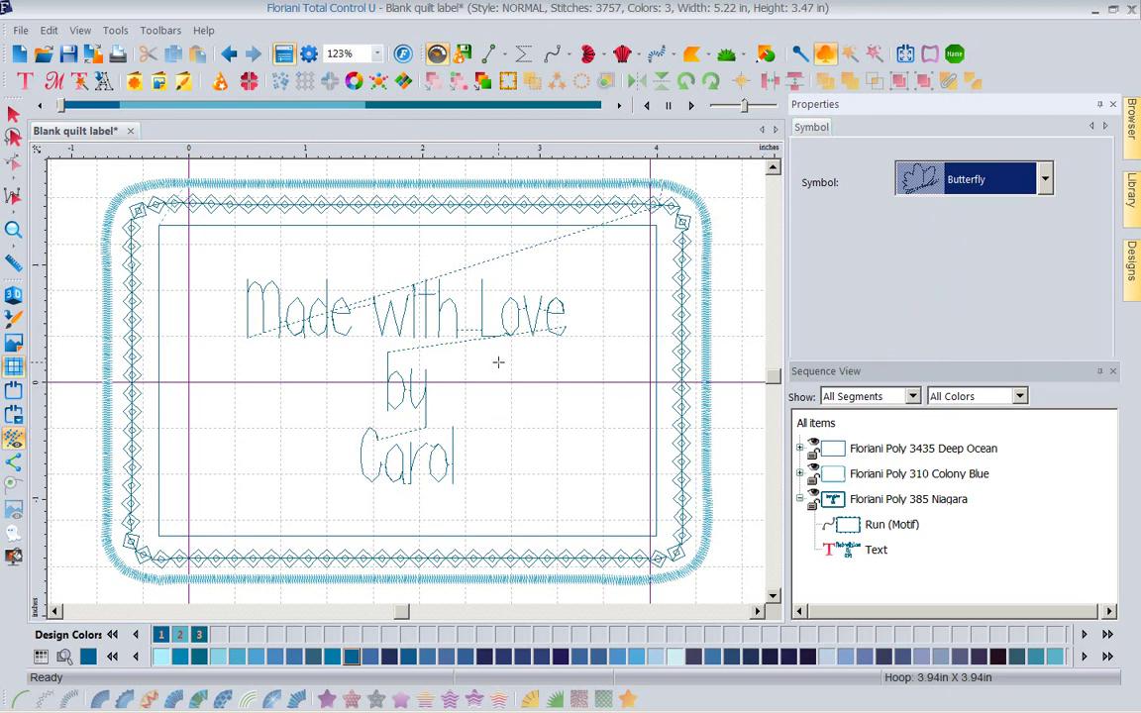
Stamp four butterflies around the lettering: right, lower left, top left, lower right.
mouse_move(495, 362)
mouse_down()
mouse_move(600, 394)
mouse_move(608, 325)
mouse_up()
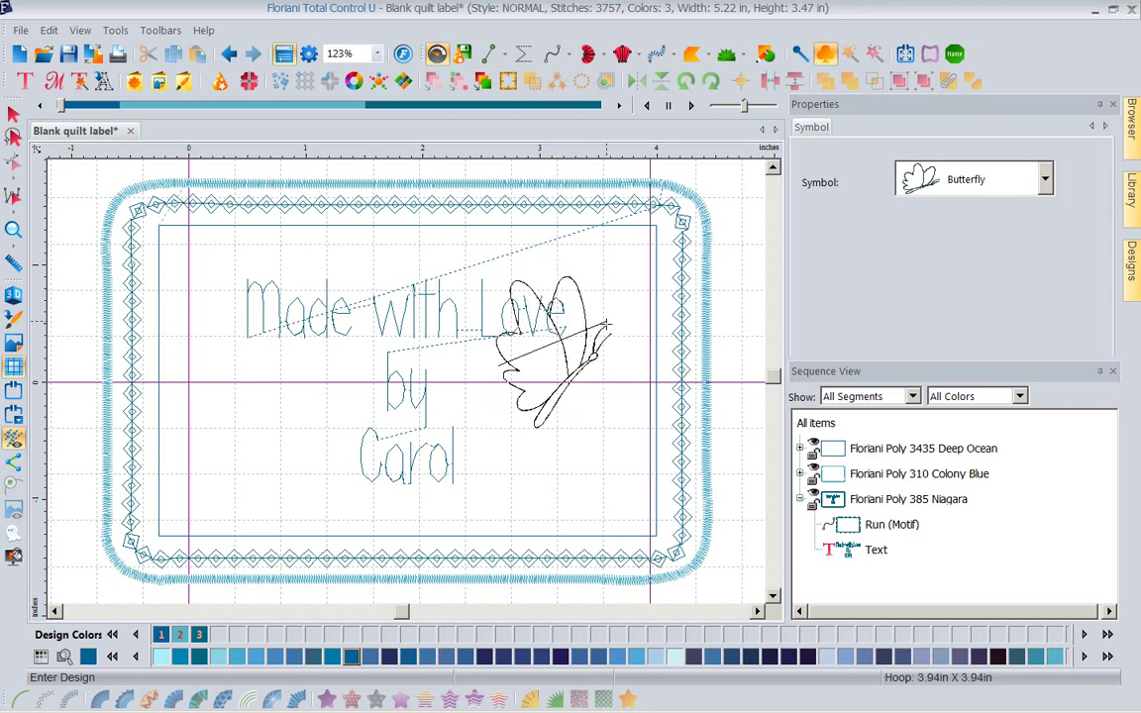
drag(607, 324, 605, 305)
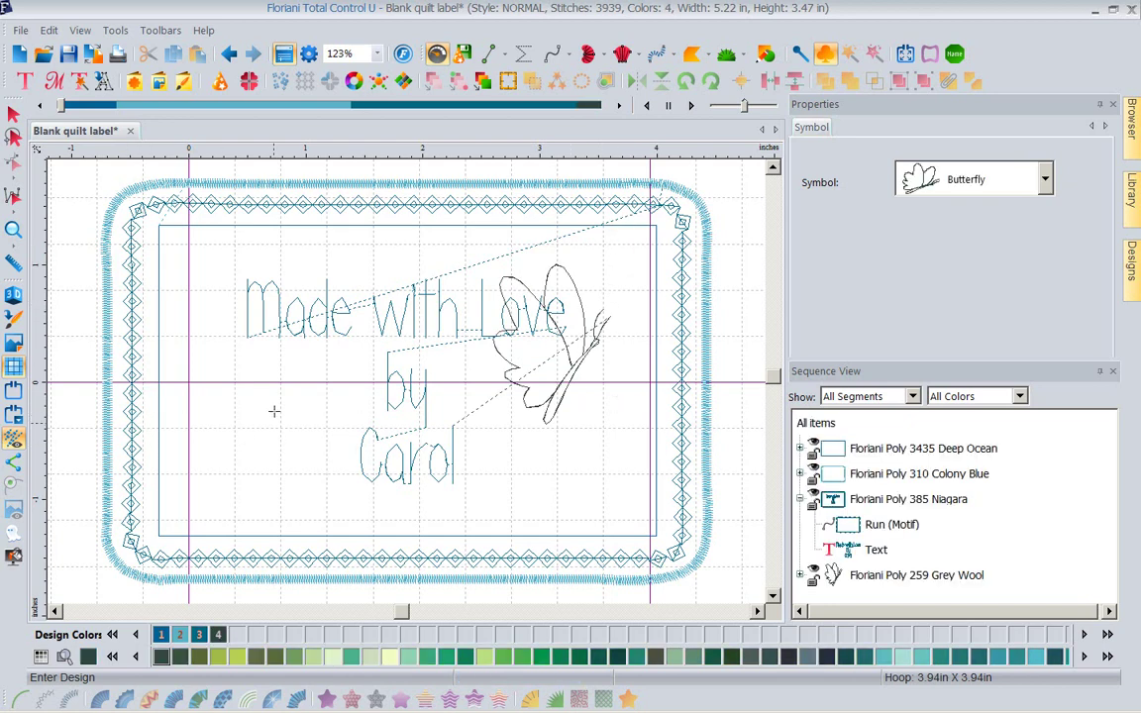
click(277, 476)
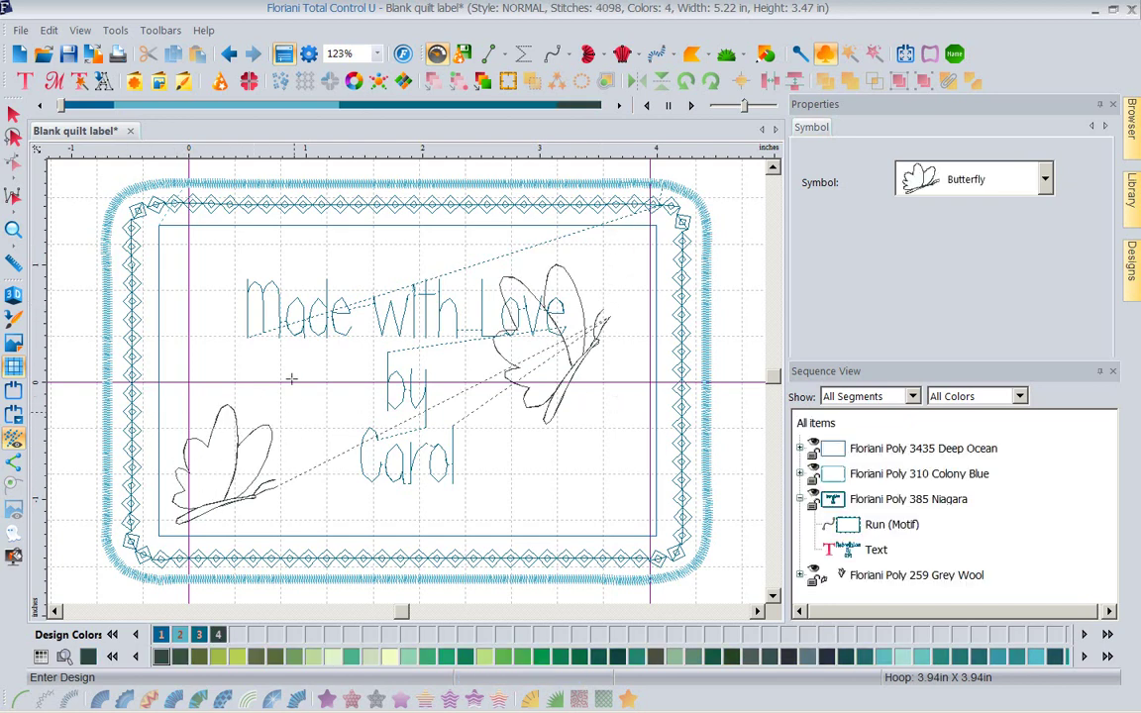
click(278, 253)
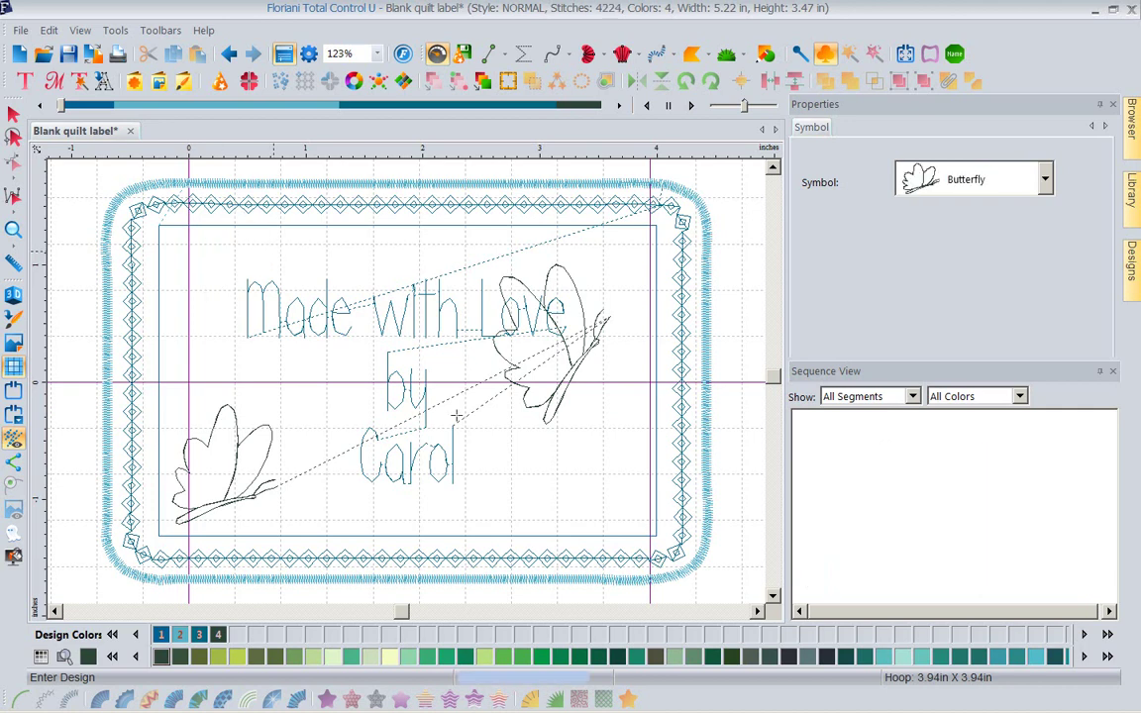
click(602, 501)
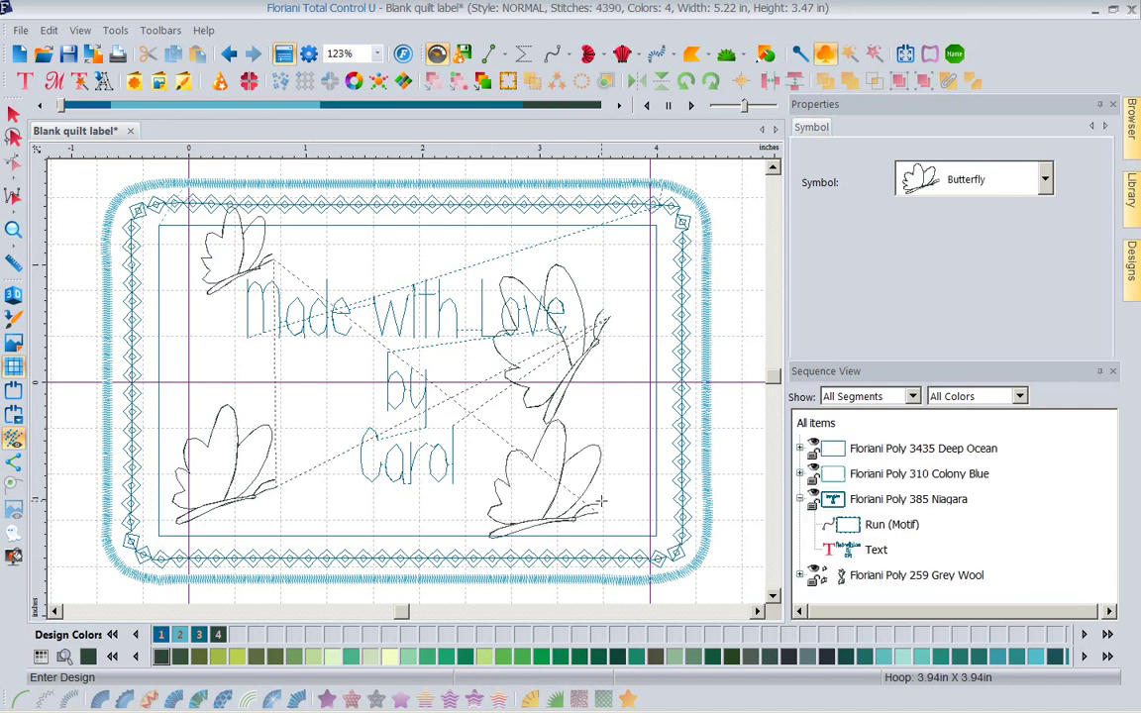
click(14, 113)
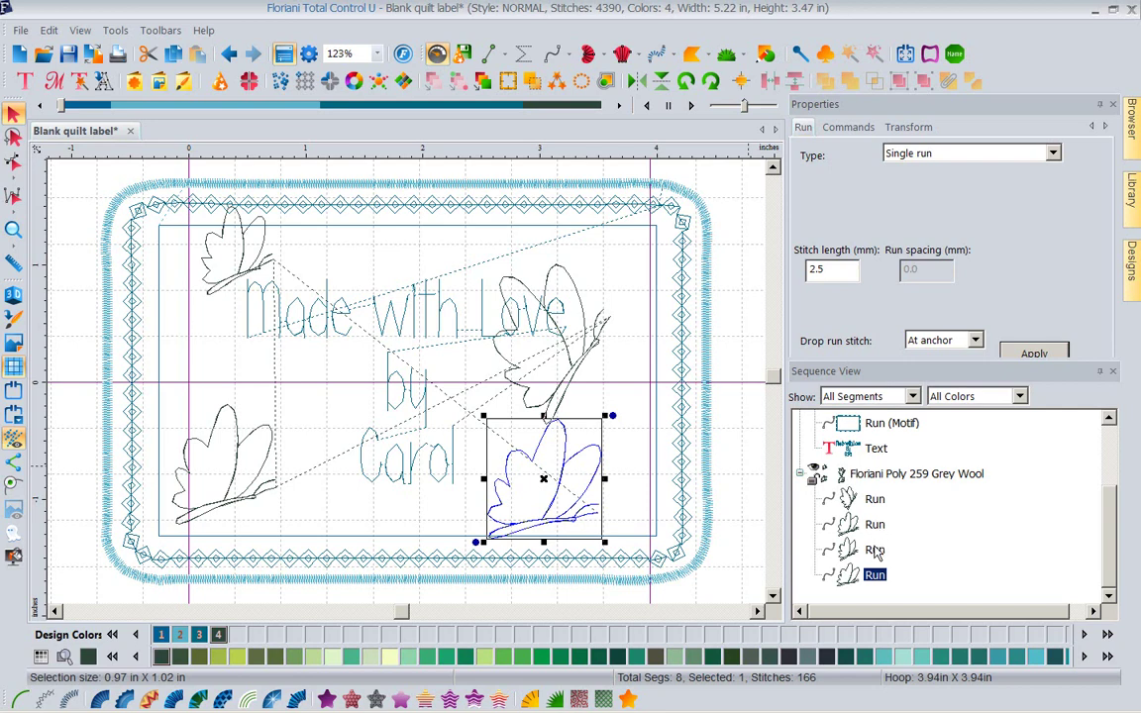
Delete the top-left, lower-left and lower-right butterflies.
key(Up)
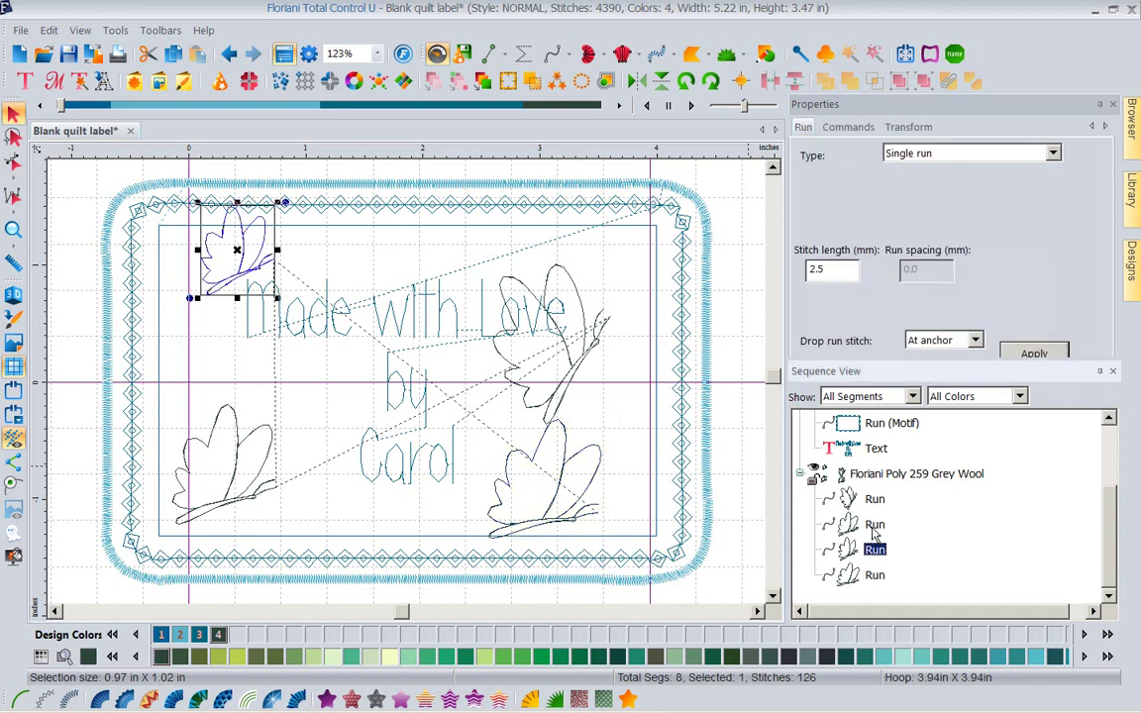
ctrl+click(873, 526)
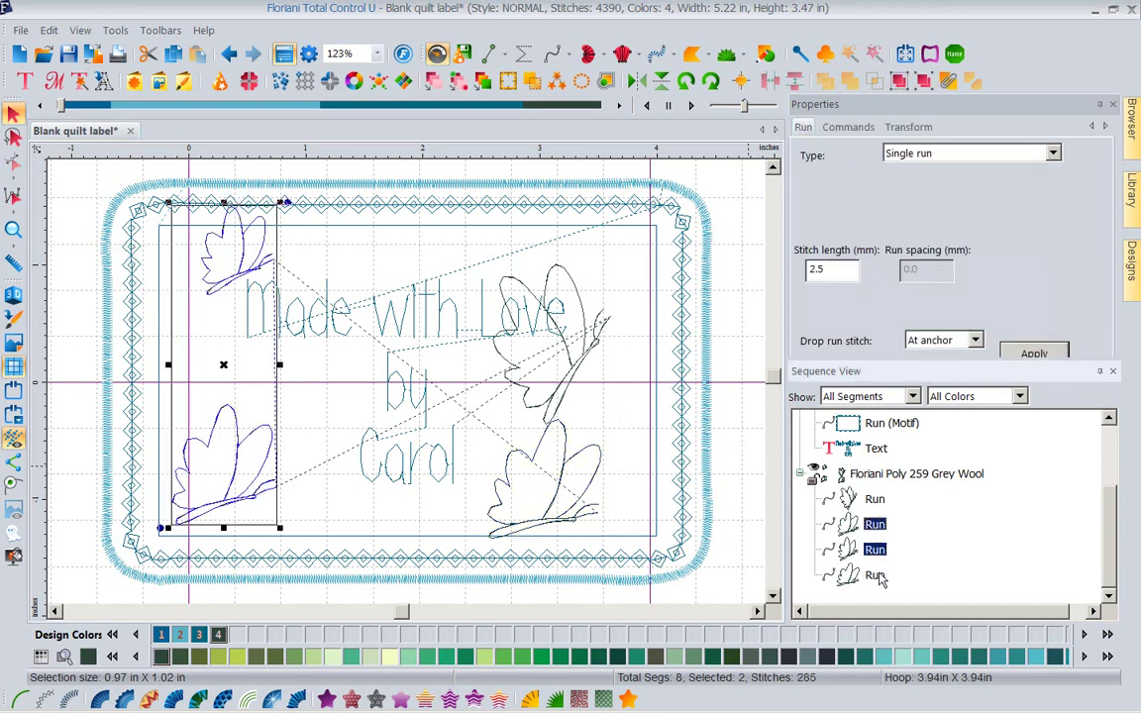
ctrl+click(876, 575)
key(Delete)
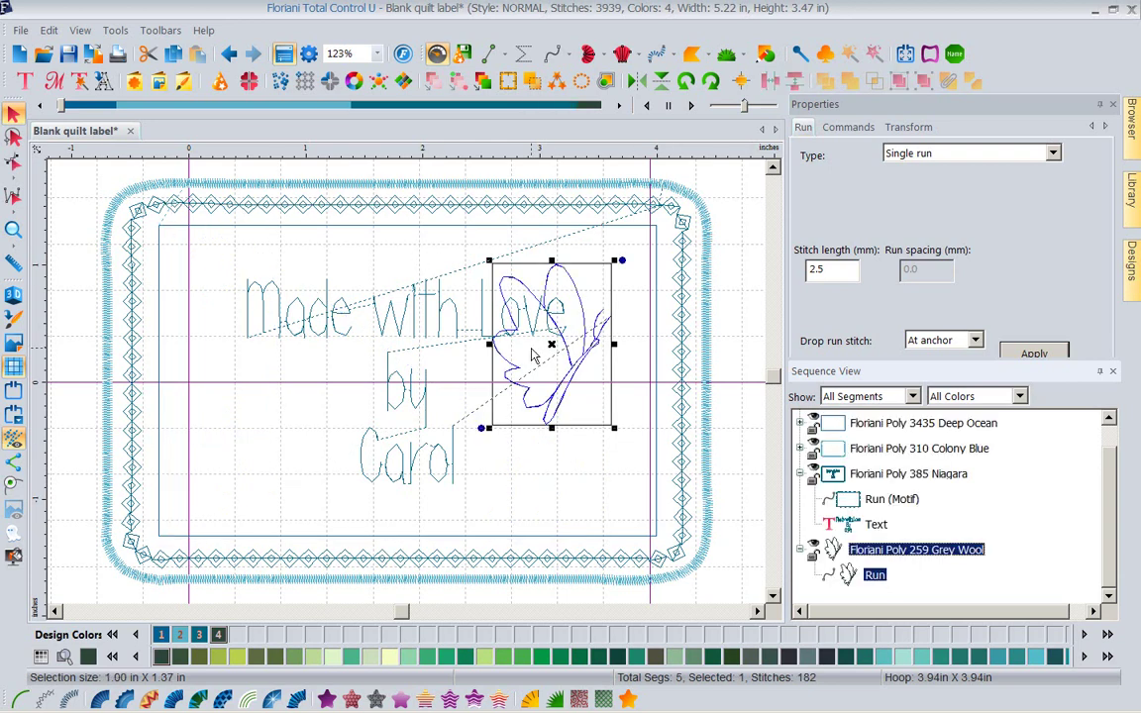
Move the remaining butterfly left of 'by Carol' and tilt it slightly.
drag(503, 317, 317, 395)
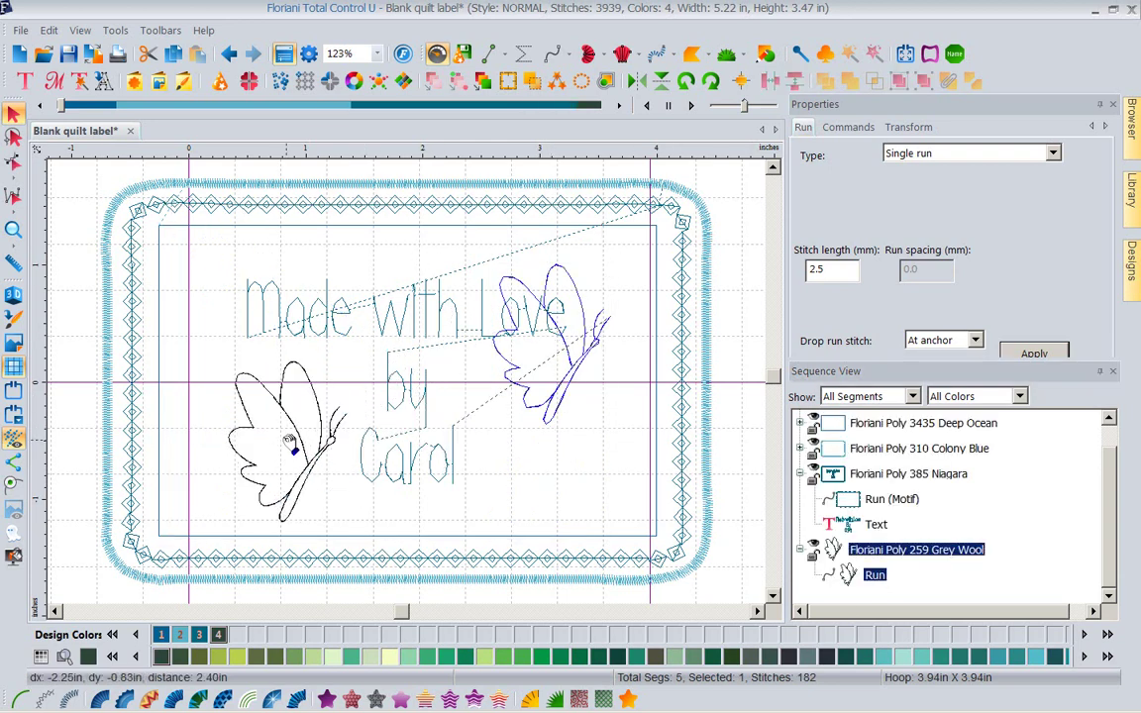
drag(373, 424, 275, 428)
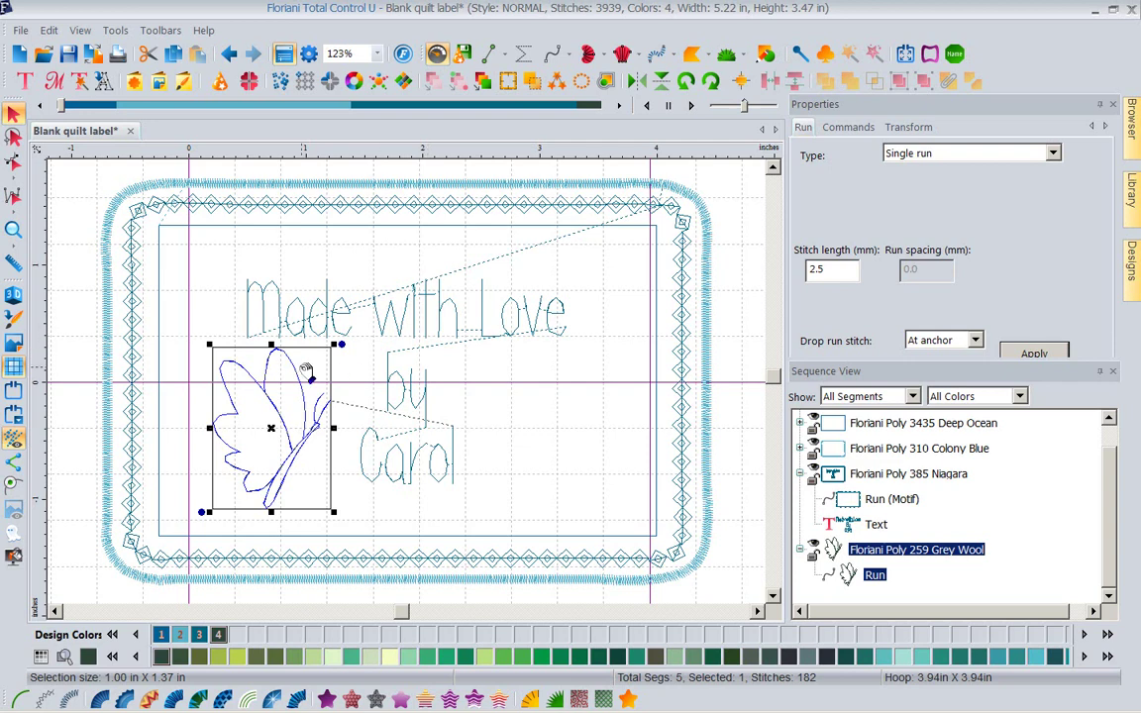
drag(340, 344, 369, 371)
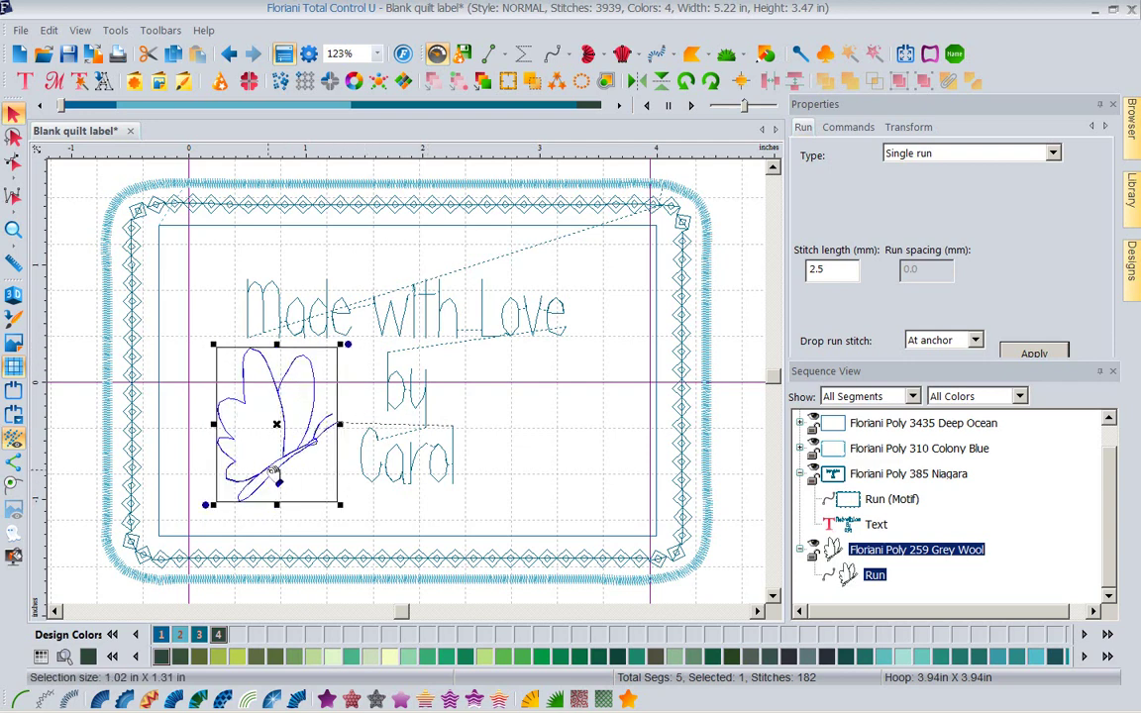
drag(331, 411, 282, 400)
Copy the butterfly, move the copy right of 'by Carol' and flip it horizontally.
right_click(281, 399)
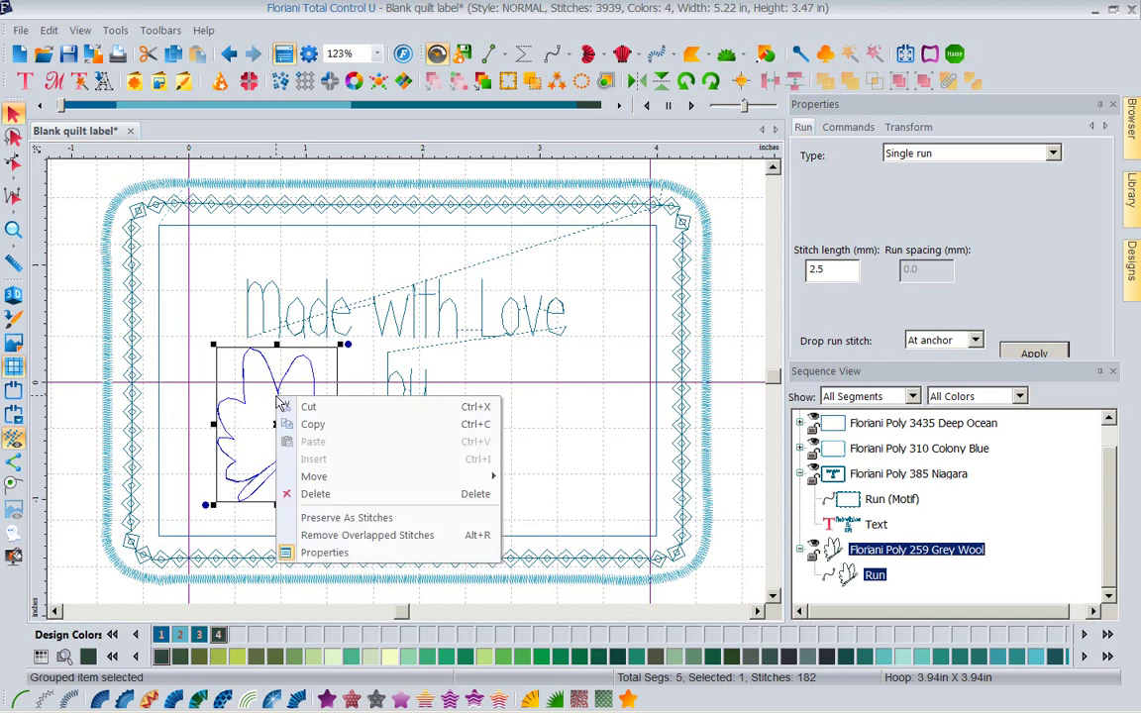
click(289, 424)
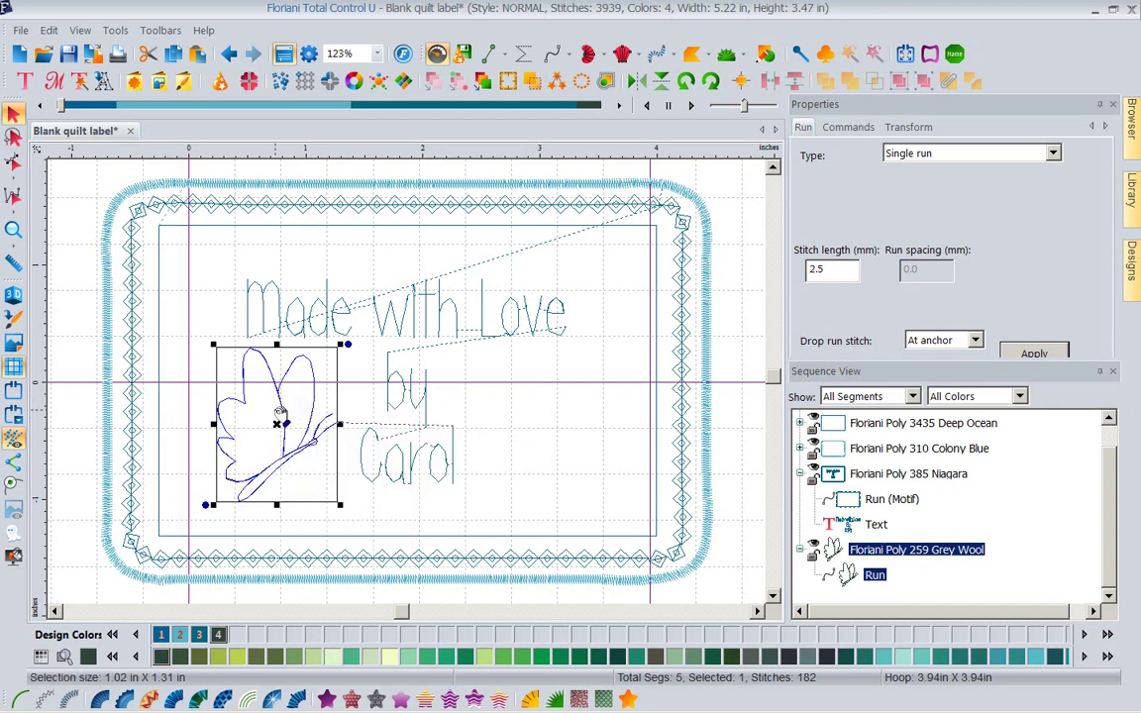
right_click(280, 412)
click(318, 458)
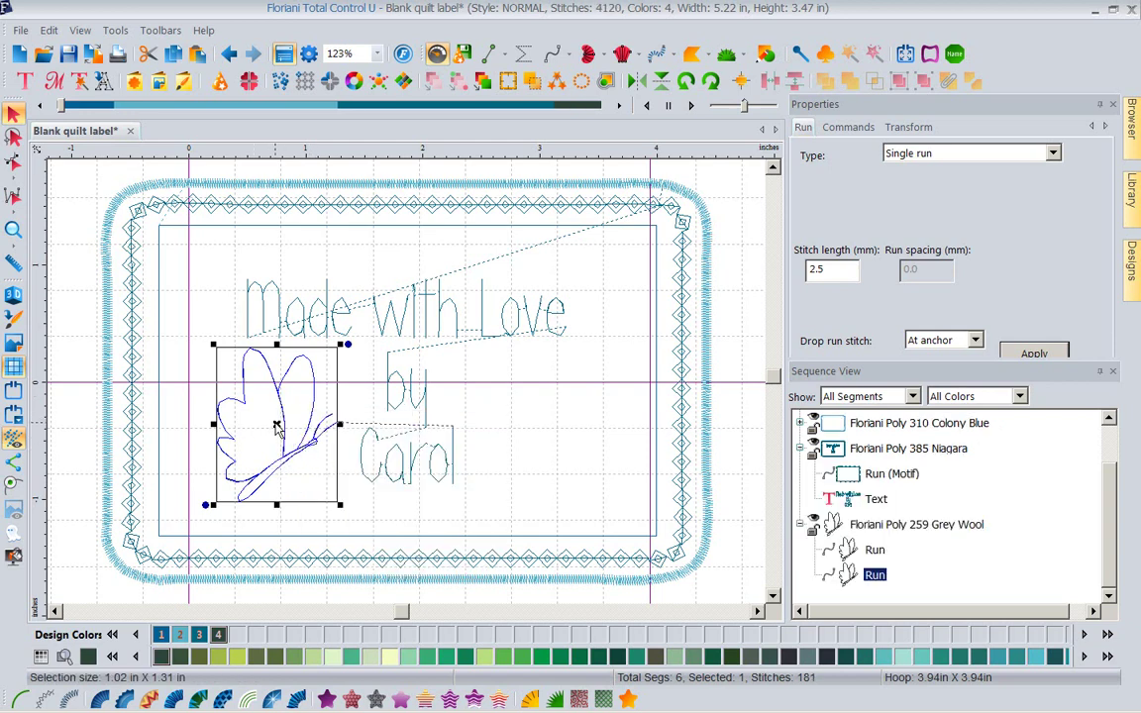
drag(276, 426, 548, 417)
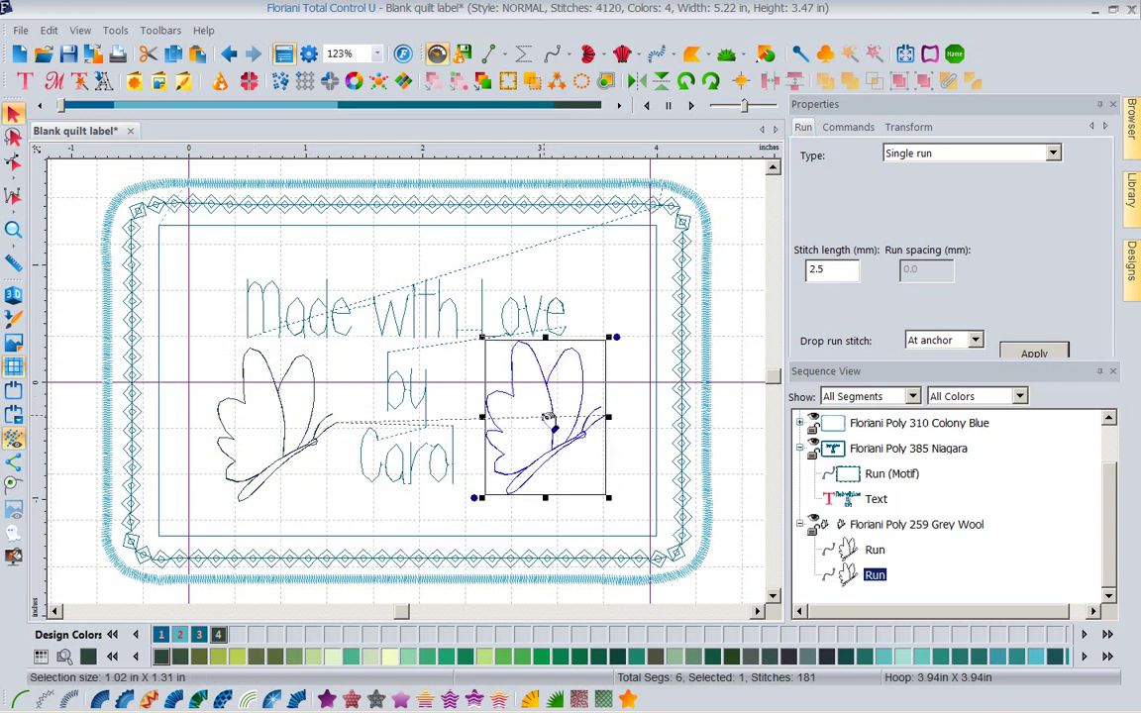
click(637, 82)
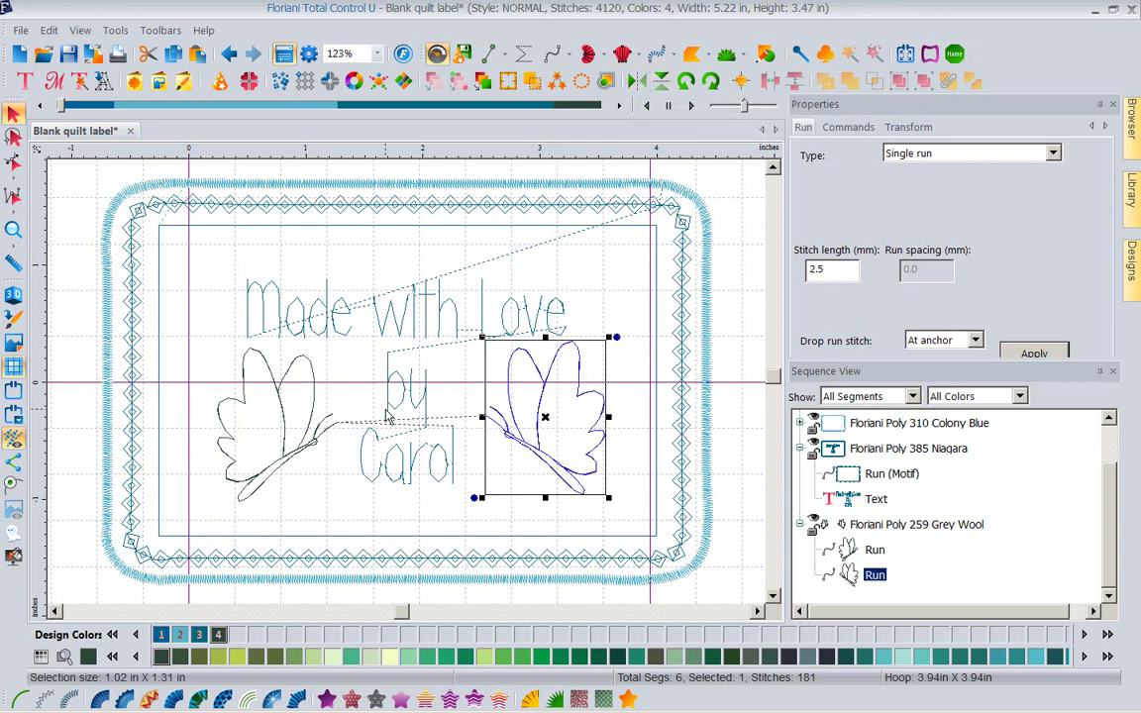
Align both butterflies to the same vertical center, then deselect them.
ctrl+click(282, 434)
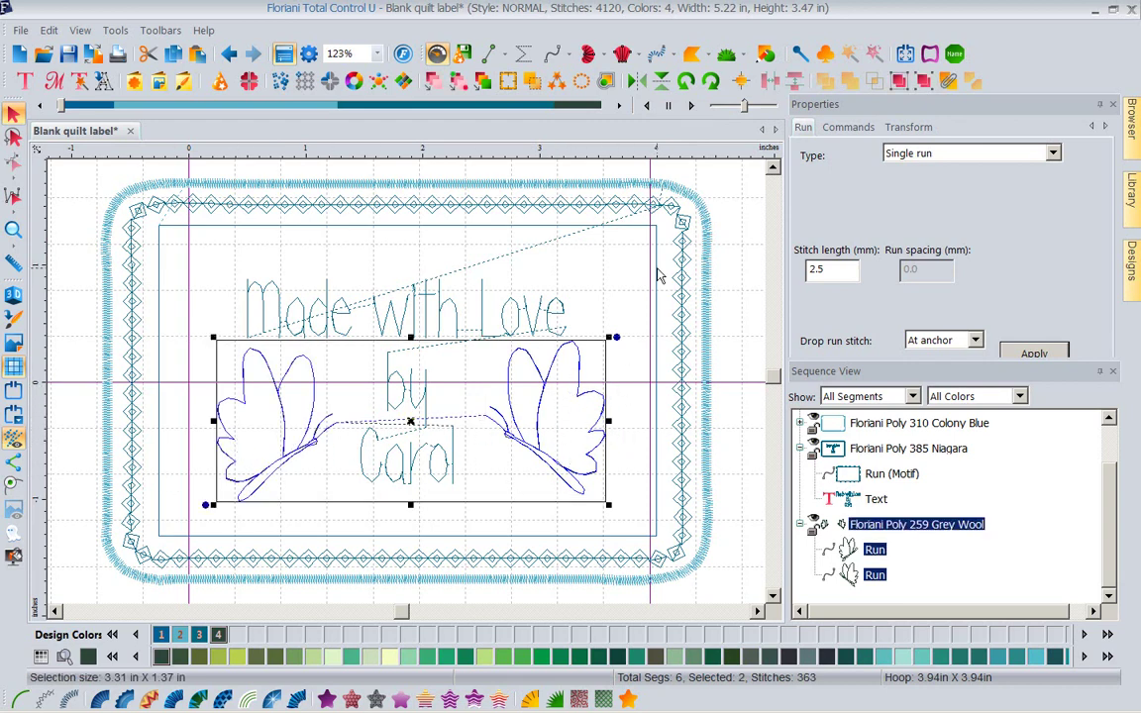
mouse_move(740, 81)
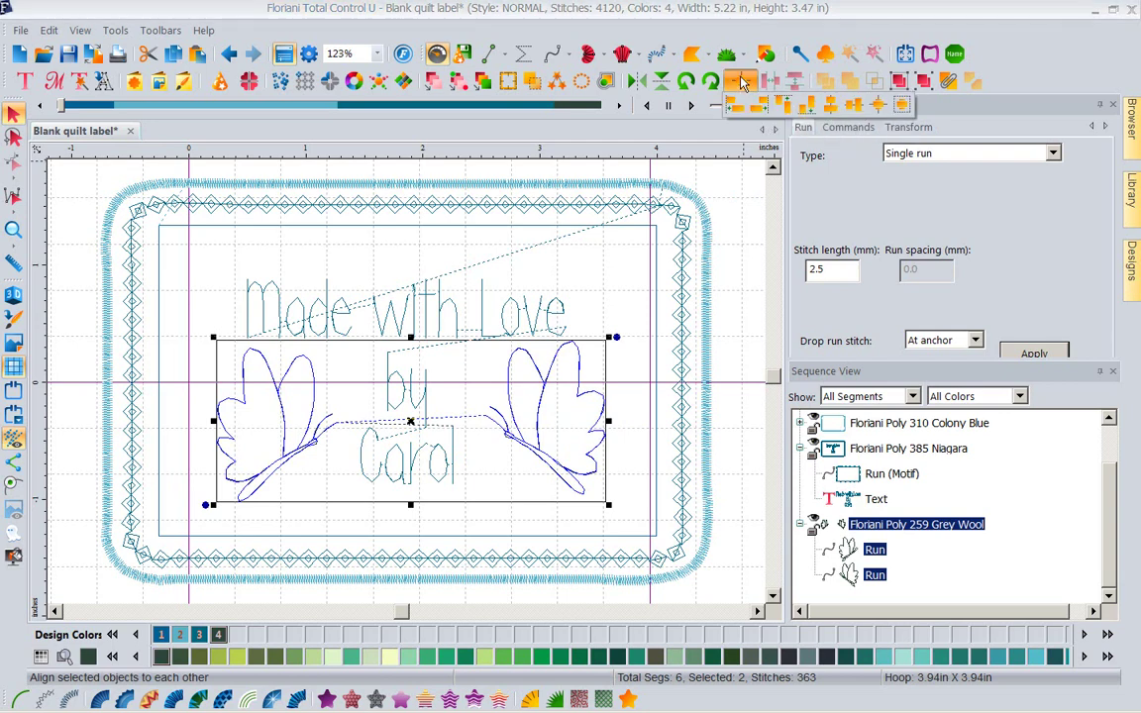
click(856, 105)
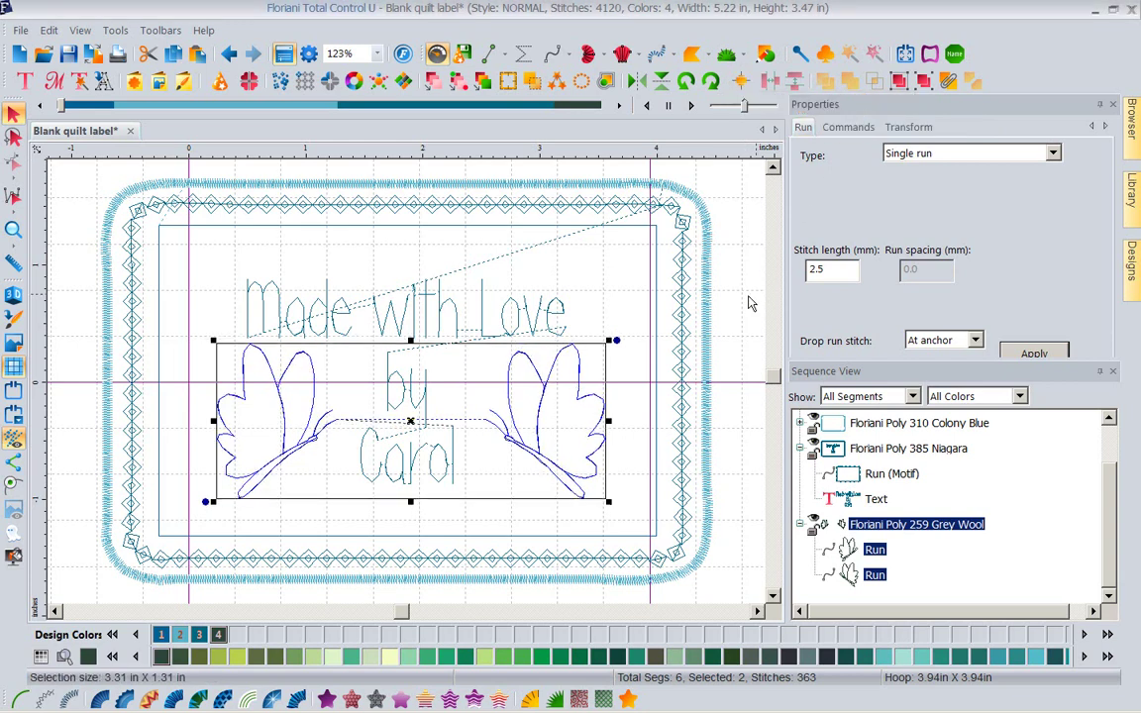
click(742, 302)
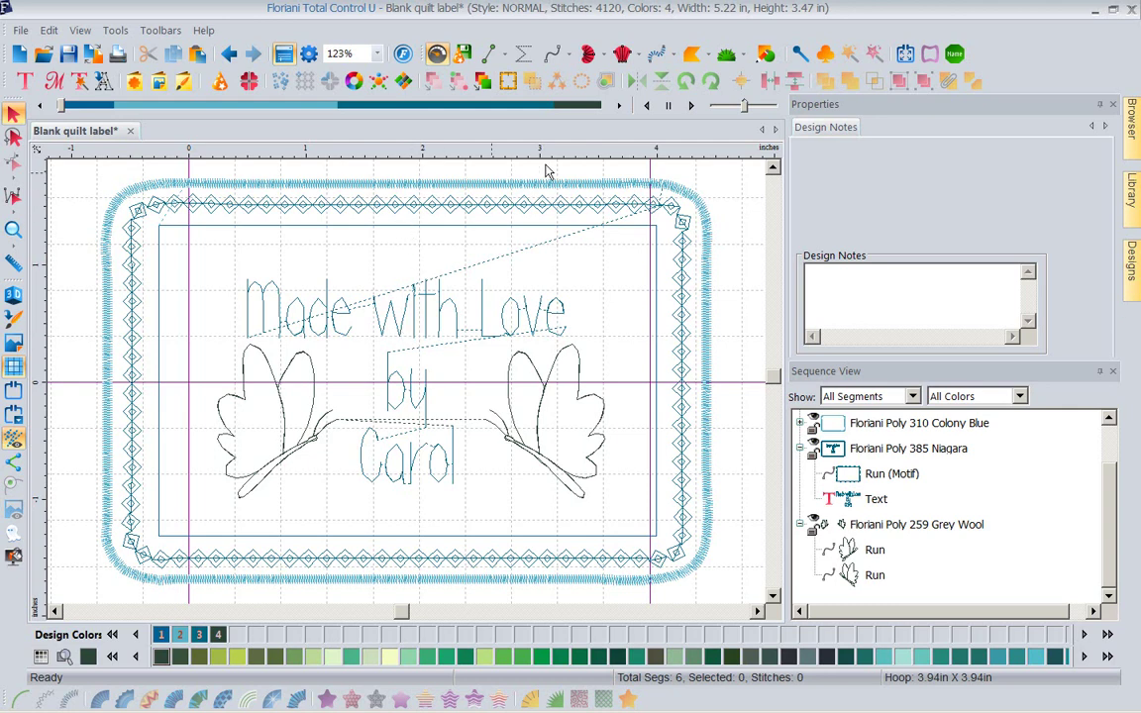
Render the Carol label's stitches, both butterflies and borders, in 3D.
click(13, 296)
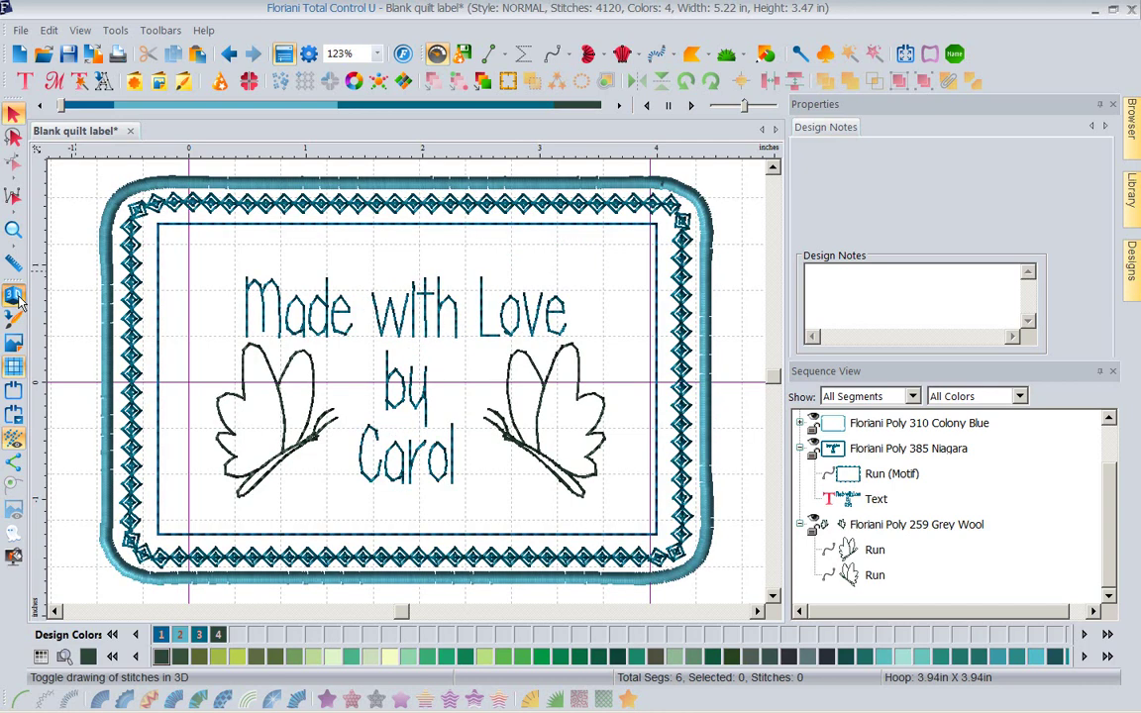